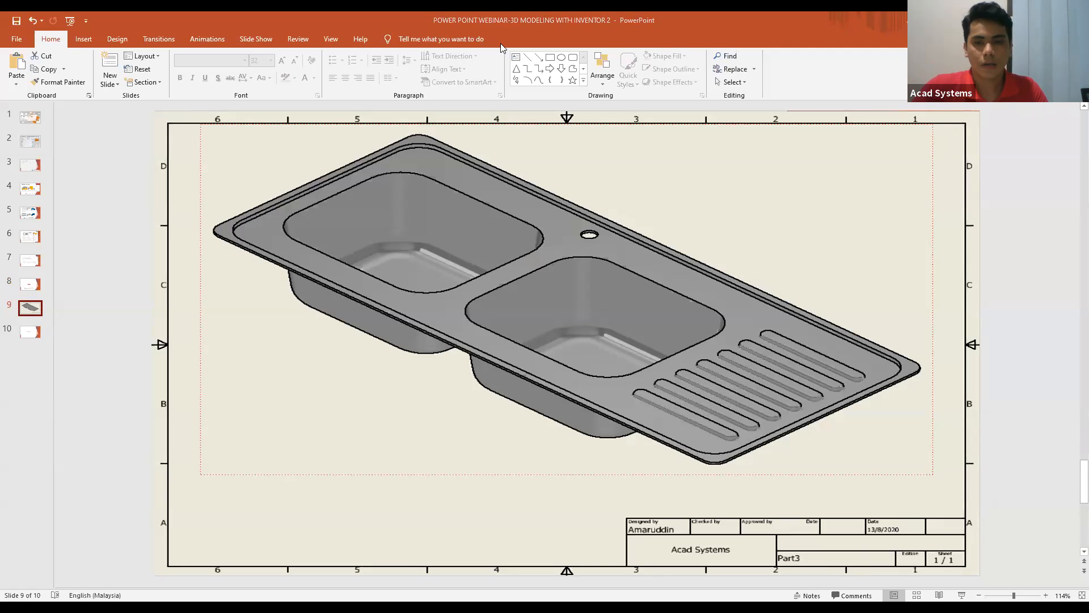
Switch to Inventor and show Part3 in the isometric home view.
key("alt+Tab")
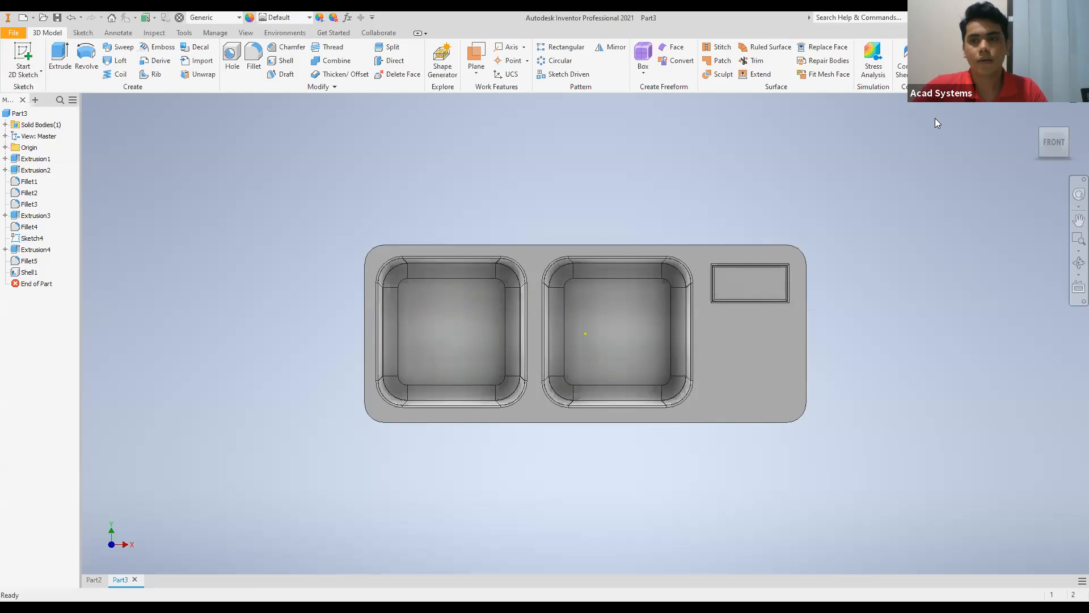
key("F6")
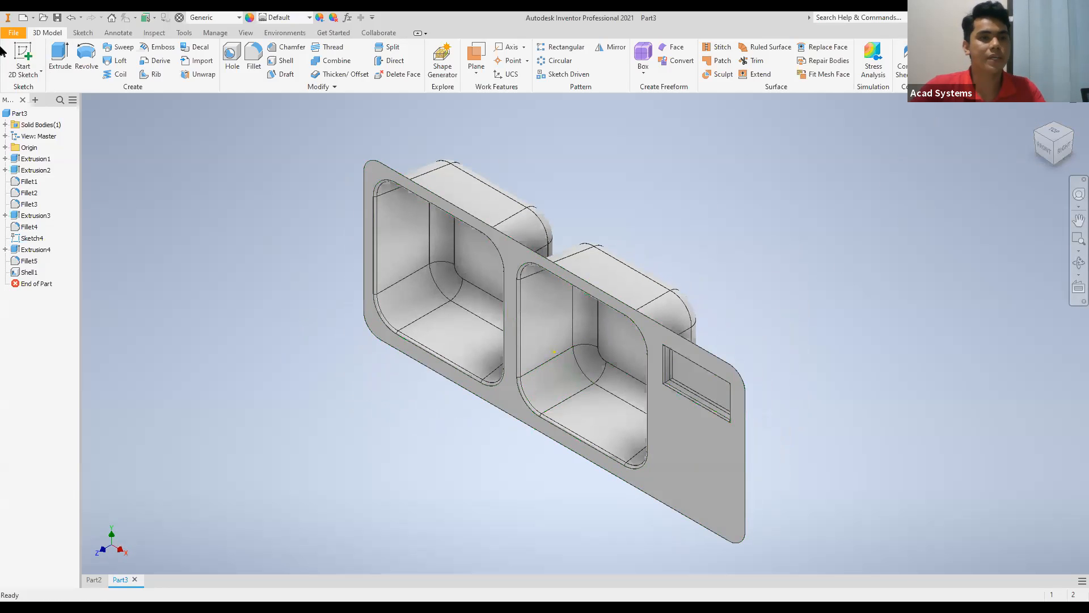
left_click(13, 32)
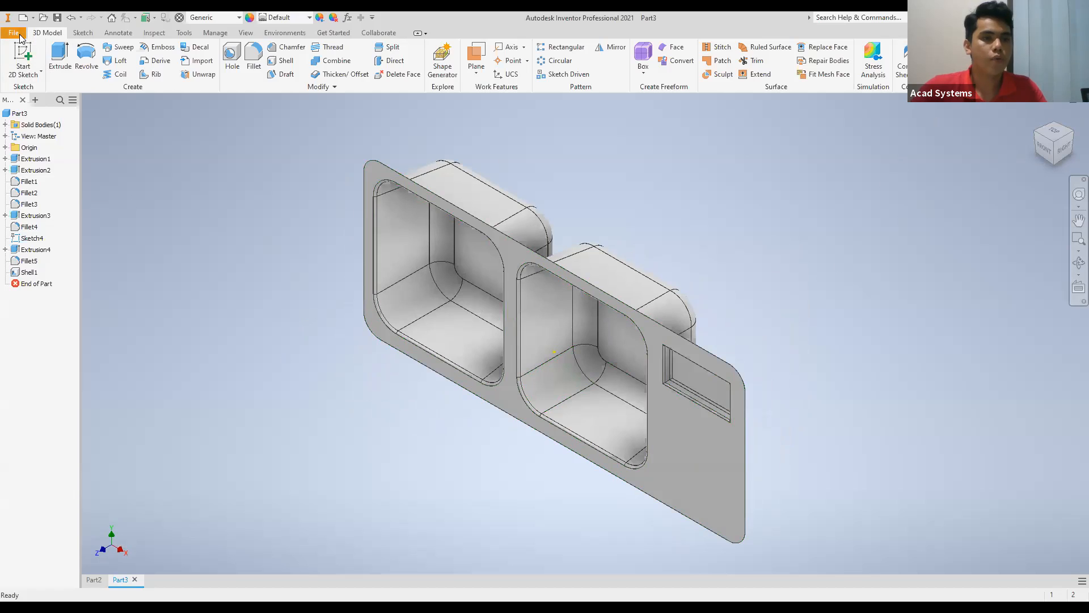
left_click(38, 77)
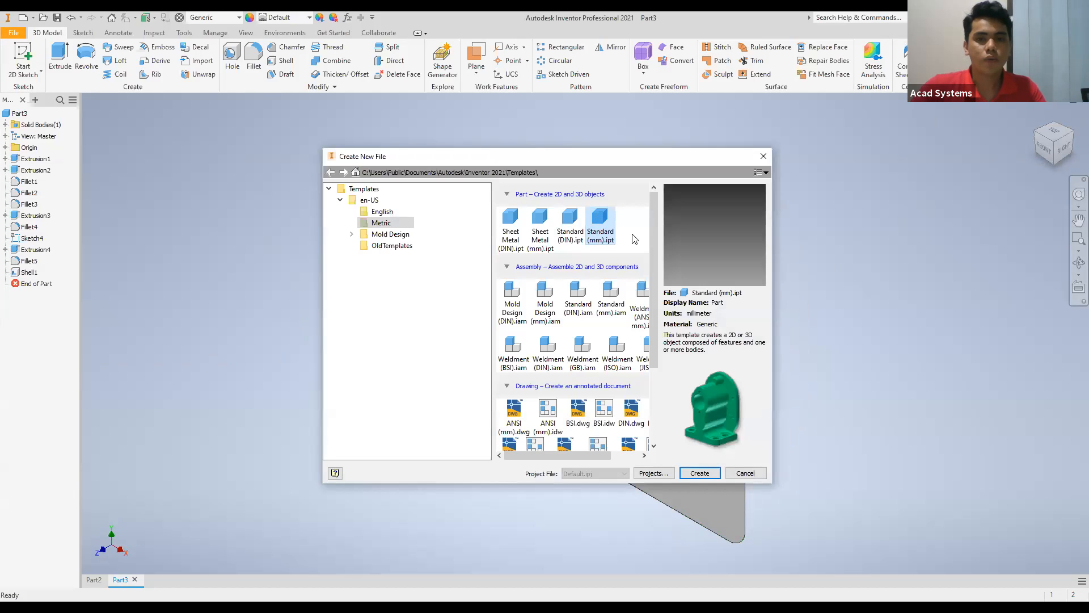
left_click(762, 156)
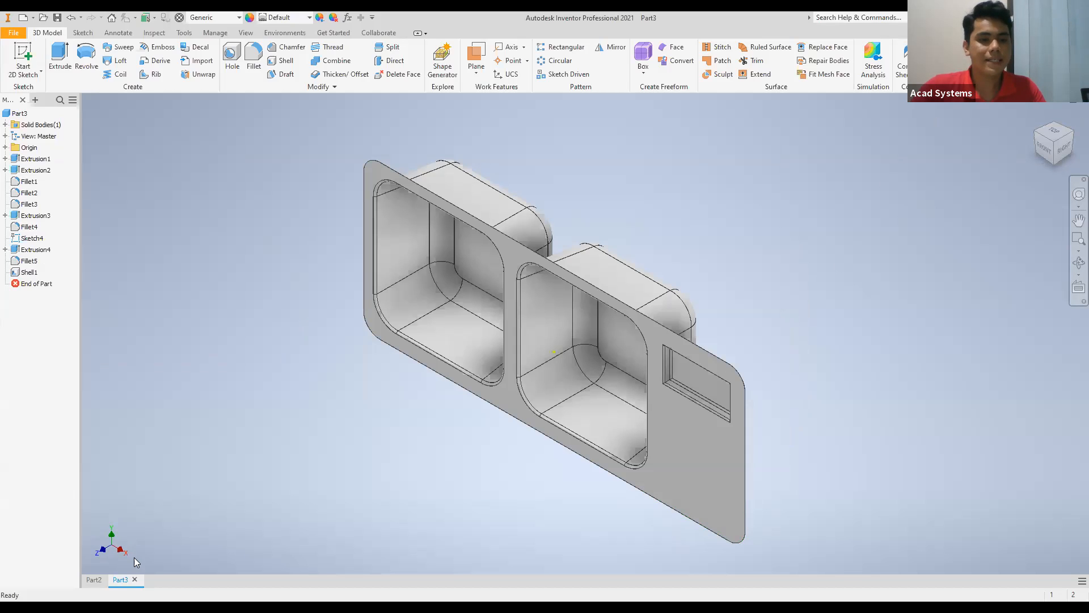
Close the open parts Part3 and Part2 without saving their changes.
left_click(136, 576)
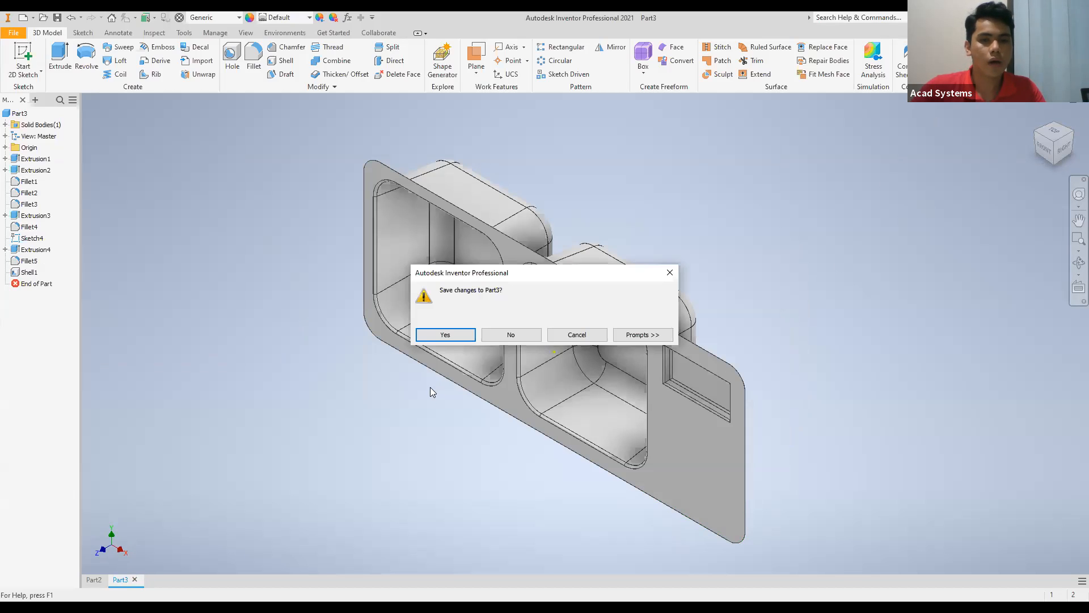
left_click(505, 340)
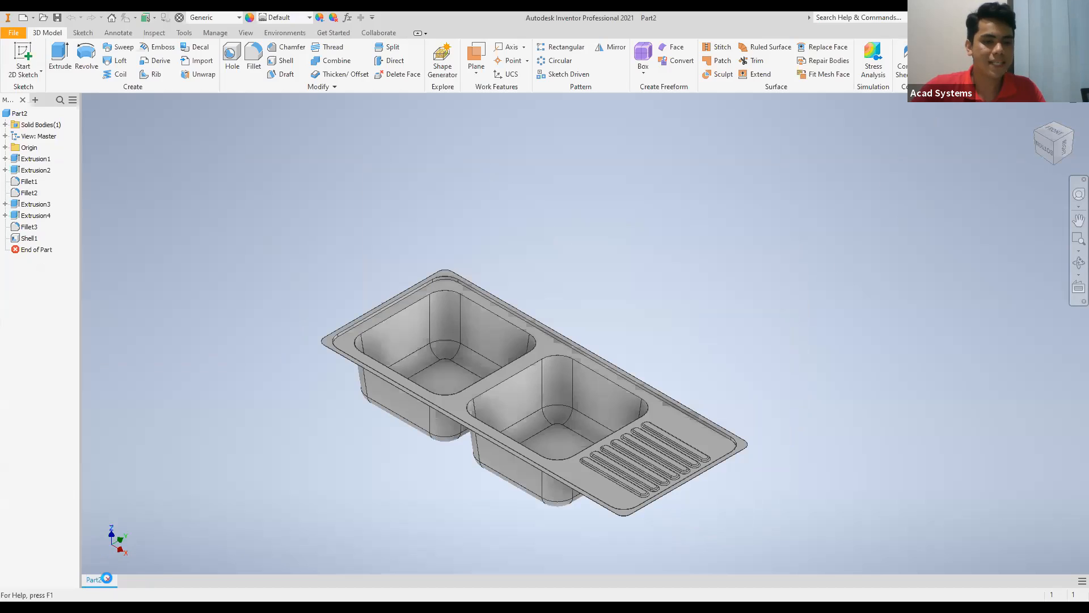
left_click(108, 580)
left_click(500, 339)
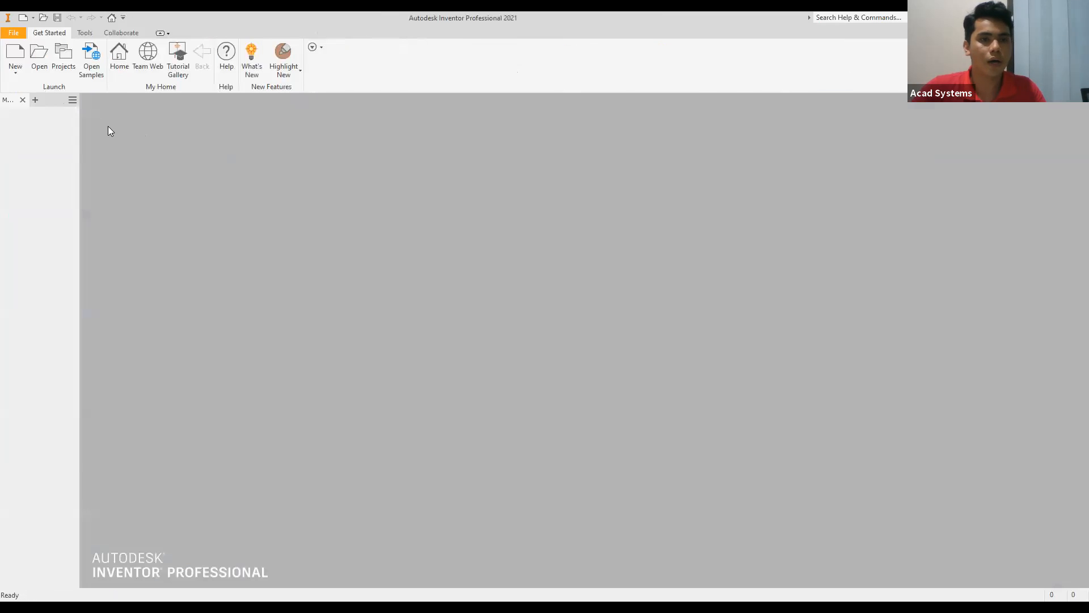
Create a new part from the metric Standard (mm).ipt template.
left_click(14, 56)
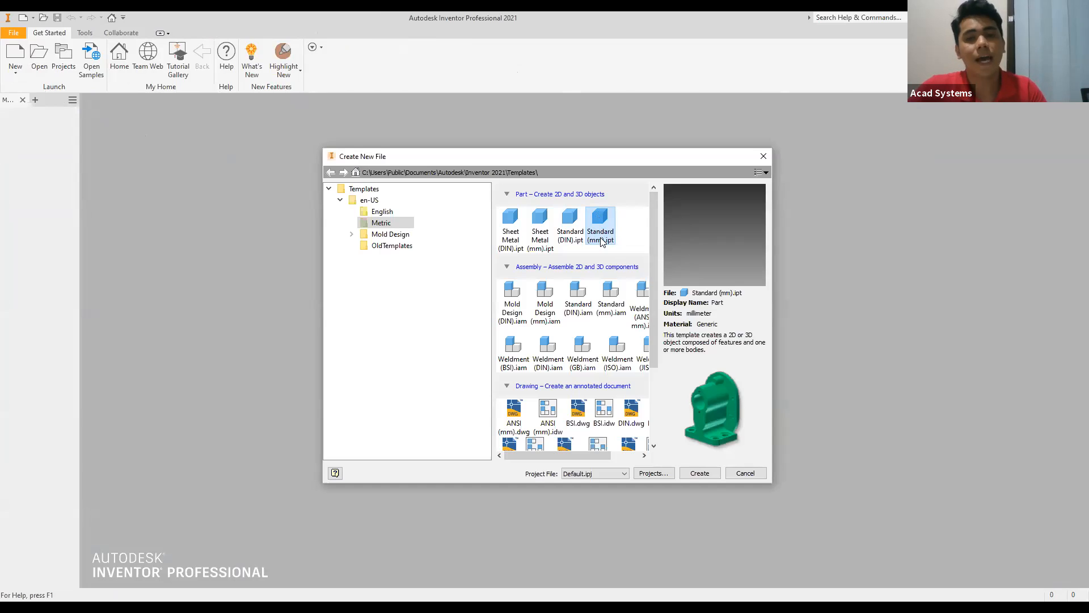
left_click(597, 233)
left_click(688, 476)
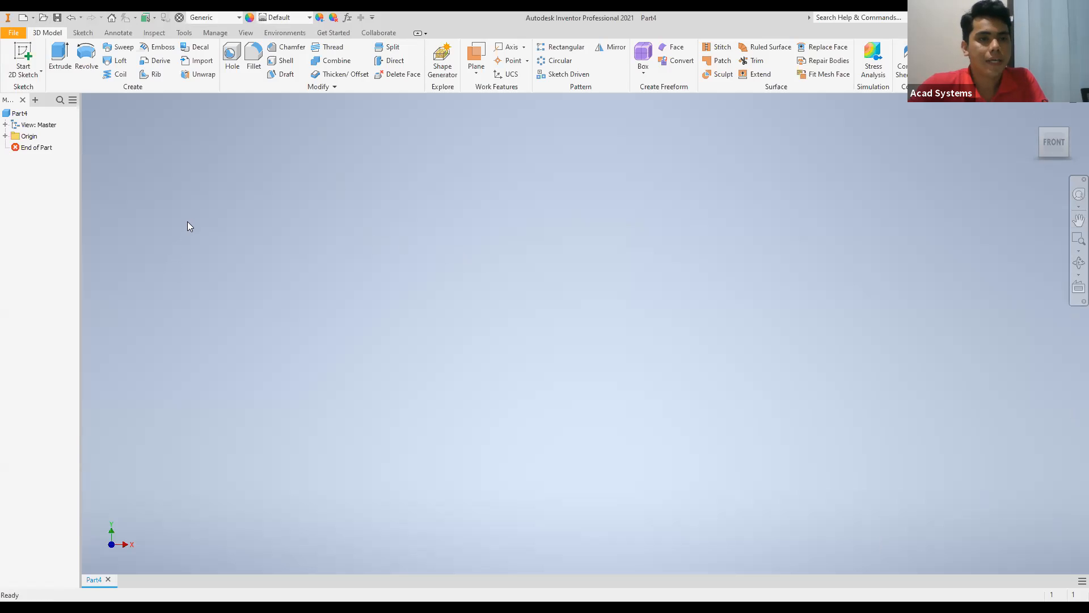
left_click(19, 113)
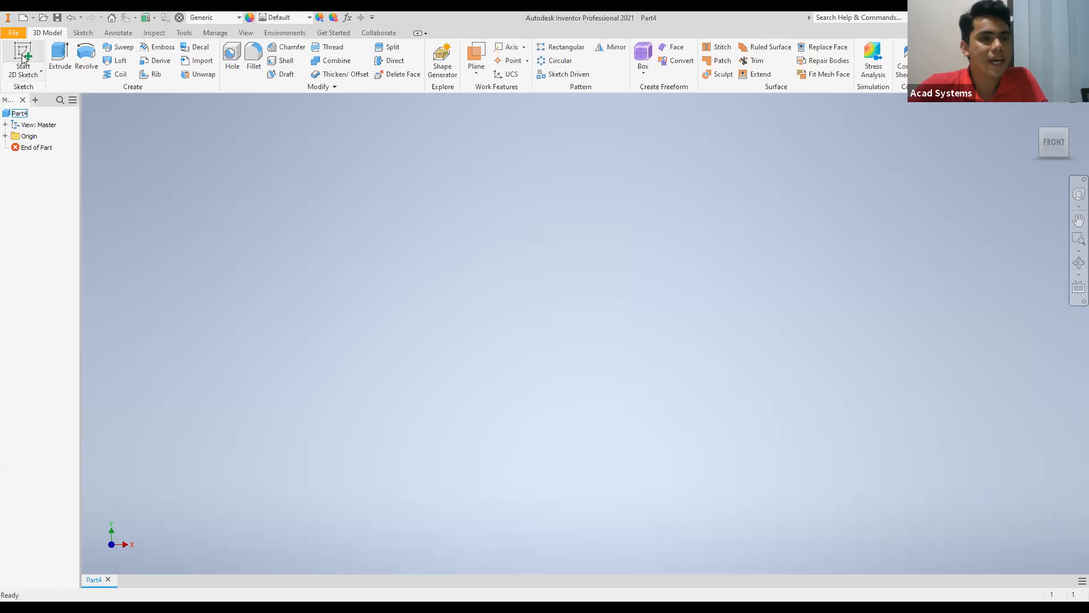
left_click(40, 72)
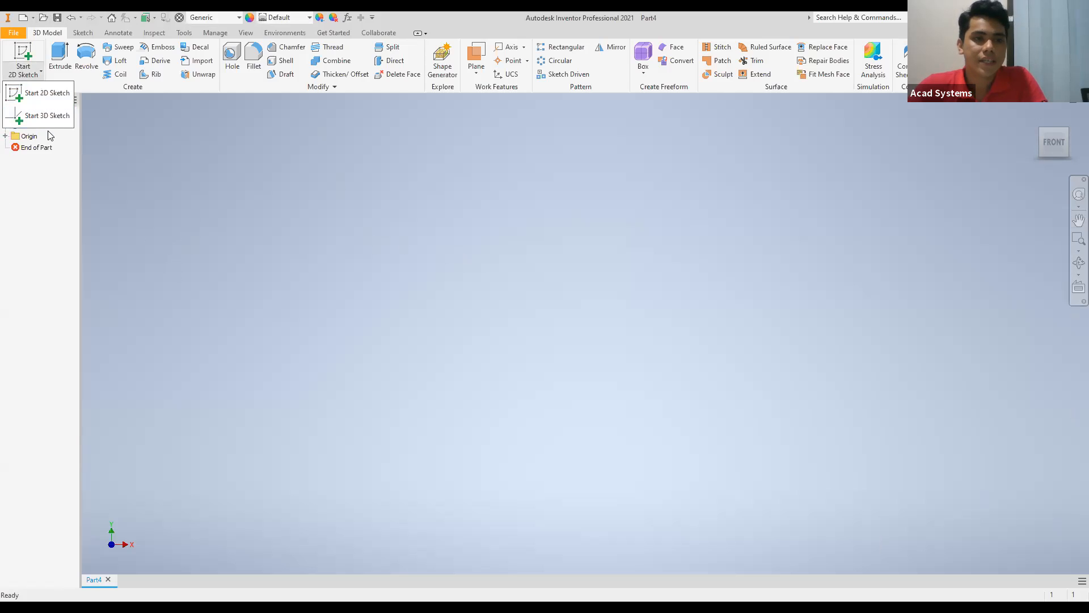
left_click(113, 183)
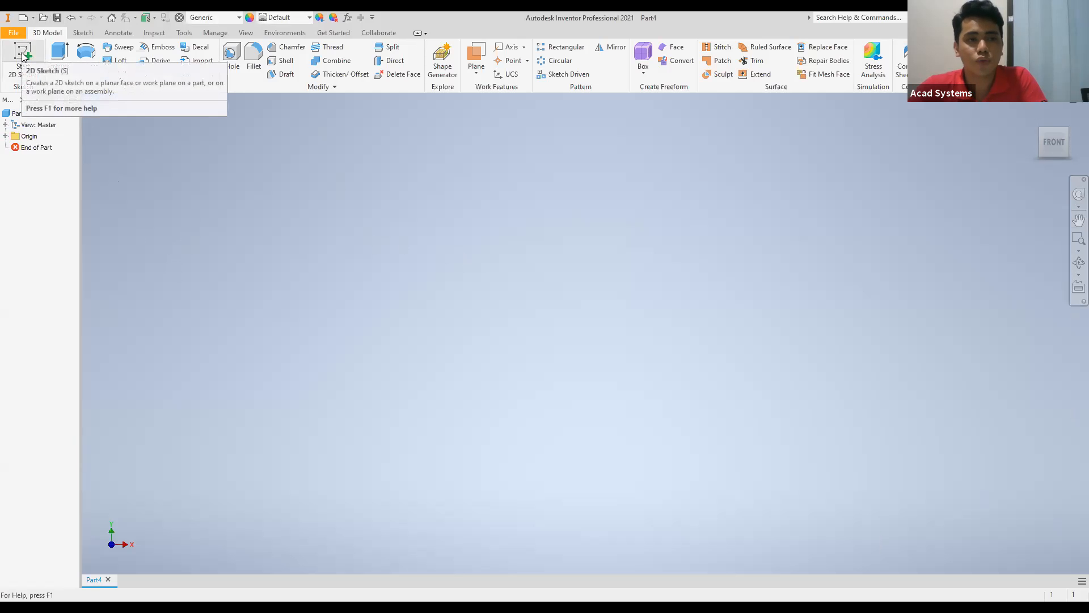
Start a 2D sketch on the front (XY) origin plane of the new part.
left_click(23, 56)
middle_click_drag(663, 361, 682, 399)
scroll(537, 329, "up", 2)
scroll(538, 329, "down", 5)
scroll(682, 399, "up", 3)
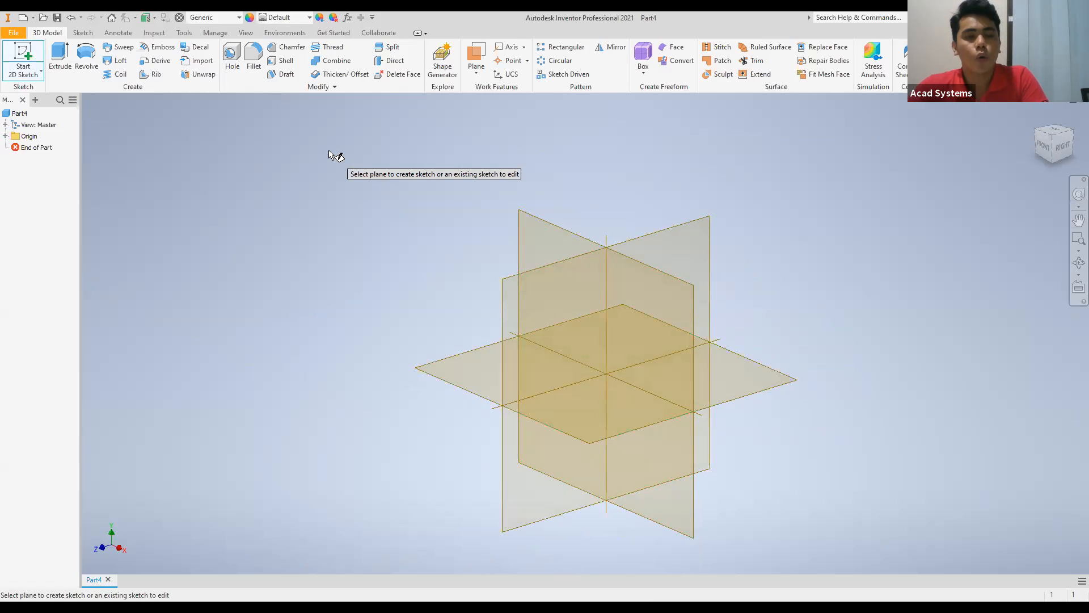
left_click(557, 235)
mouse_move(603, 311)
middle_mouse_down()
mouse_move(396, 308)
mouse_move(407, 296)
mouse_move(618, 301)
mouse_move(607, 299)
middle_mouse_up()
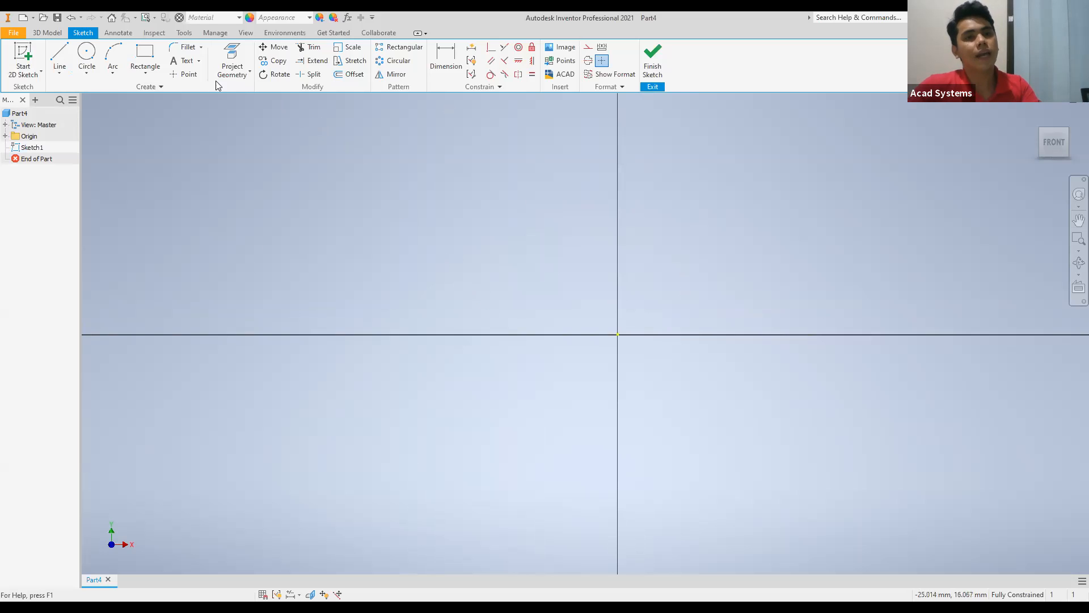
Sketch a two-point center rectangle on the origin, 1200 mm wide and 500 mm high.
left_click(146, 70)
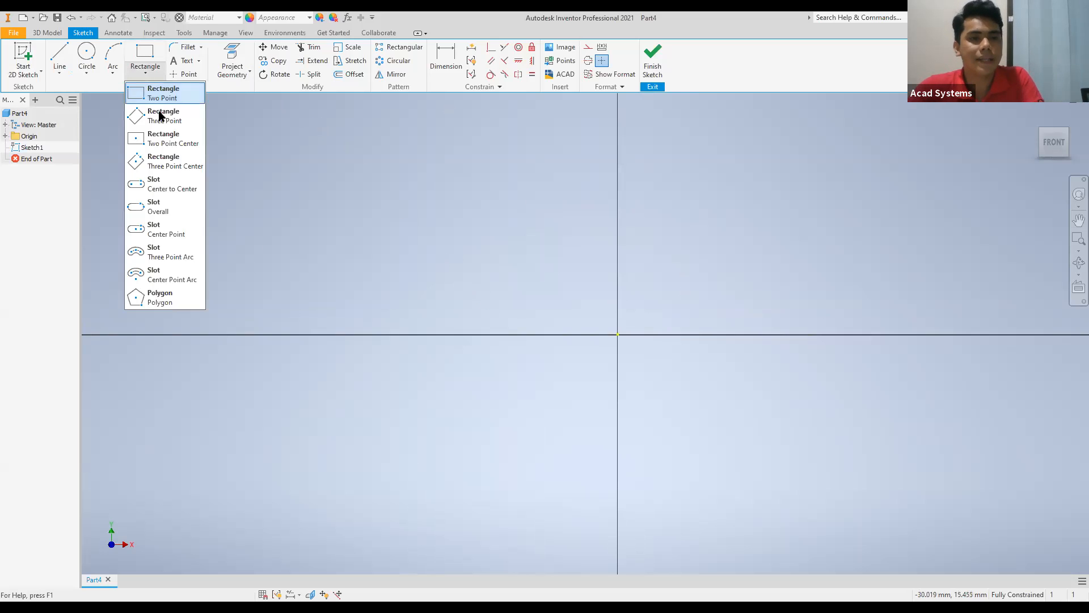
left_click(162, 144)
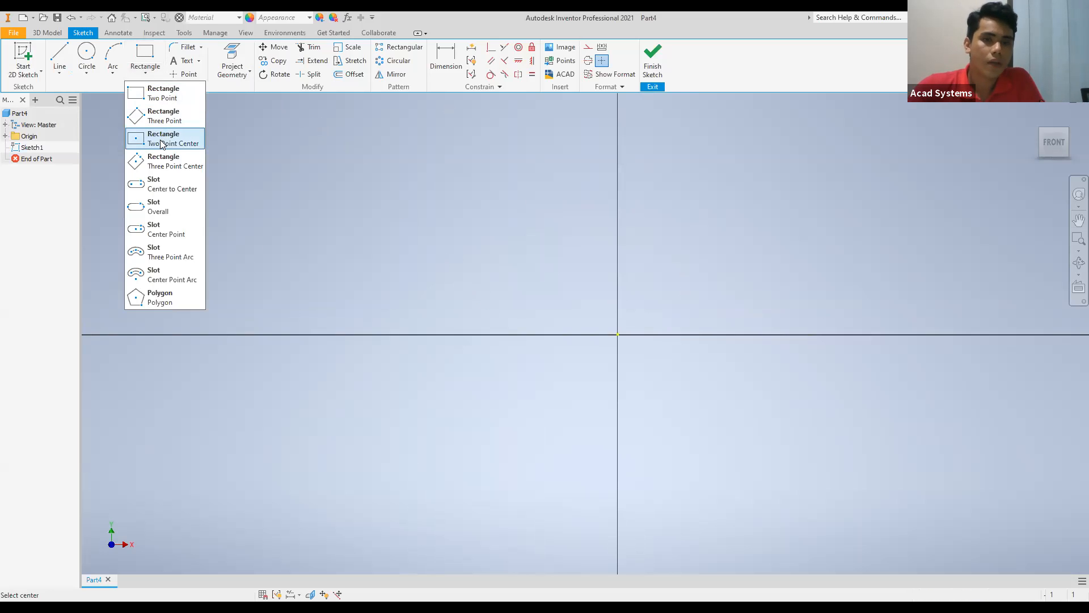
left_click(618, 334)
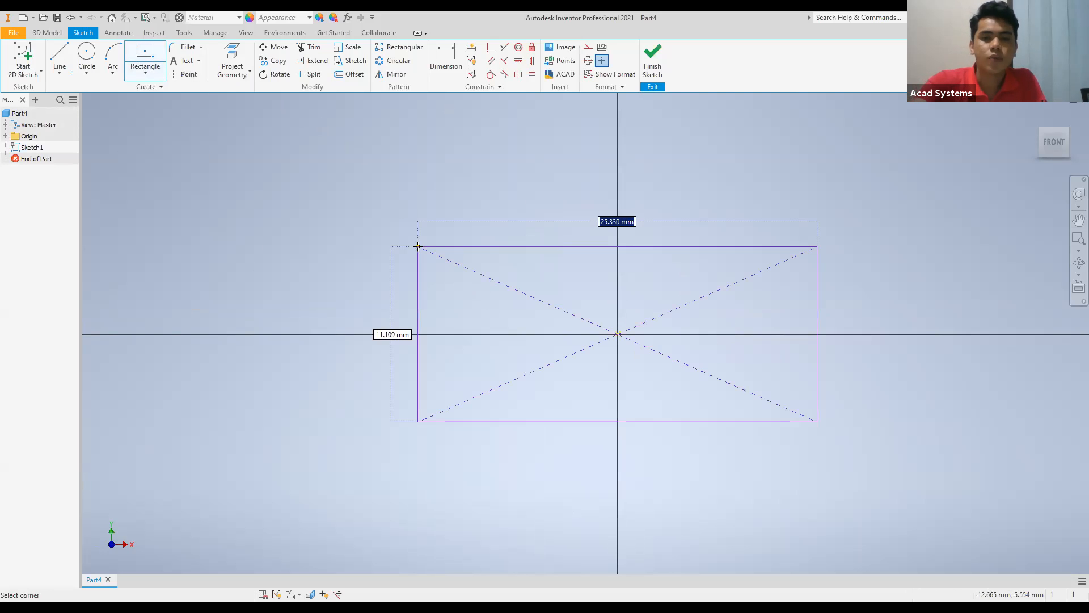
type("12")
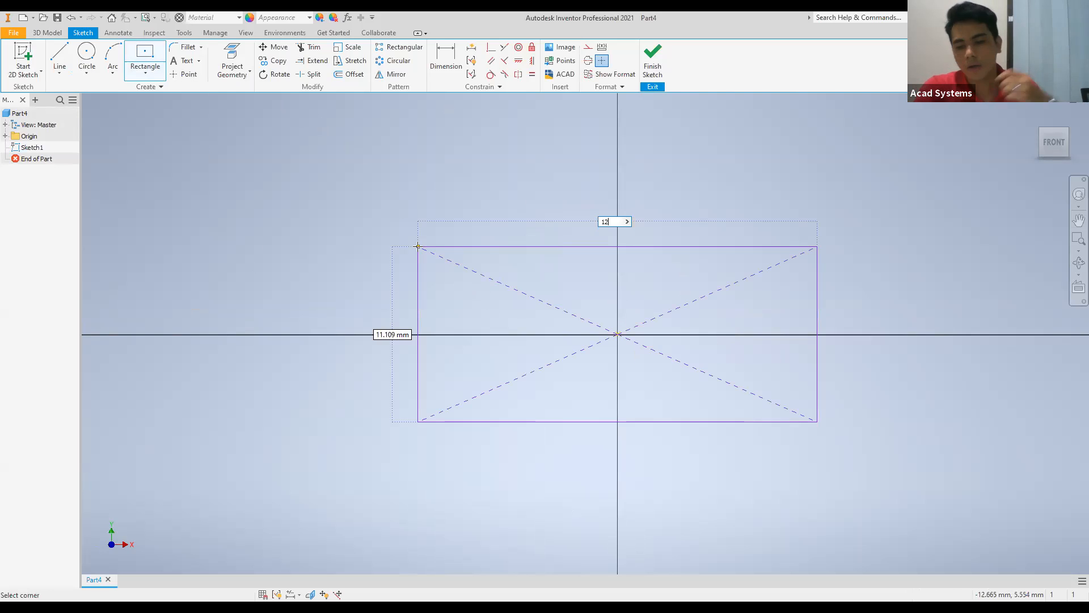
type("00")
key("Tab")
type("500")
key("Return")
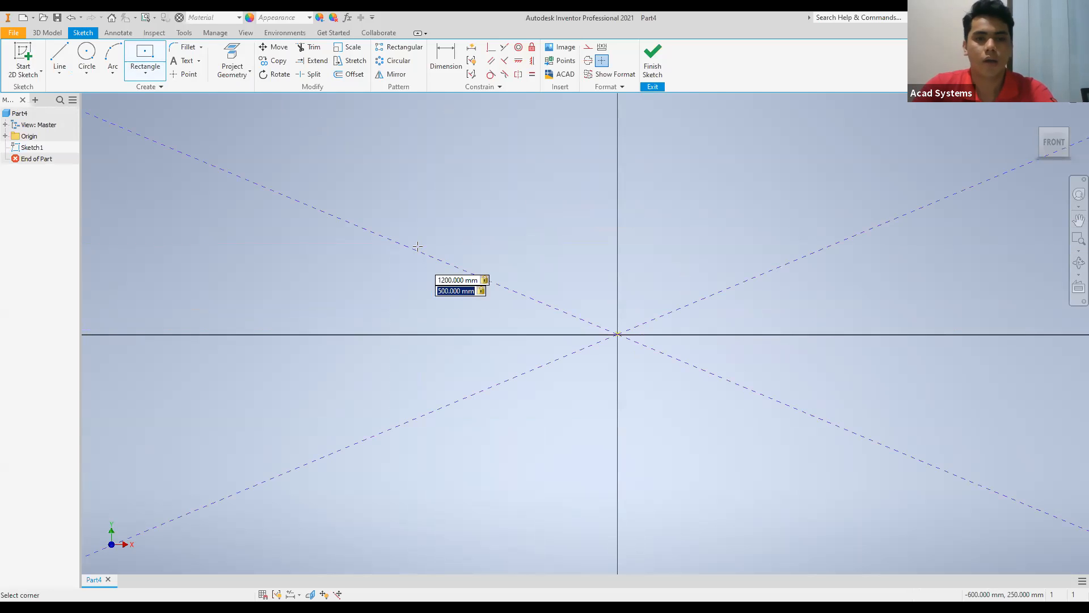
scroll(568, 301, "down", 4)
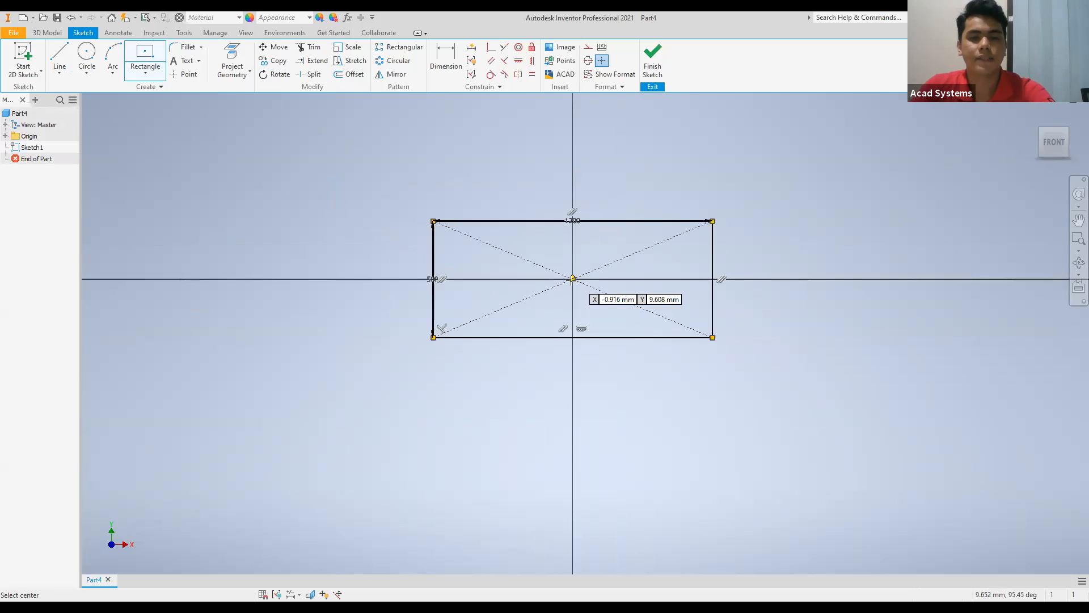
scroll(573, 278, "up", 1)
middle_click_drag(573, 278, 540, 361)
key("Escape")
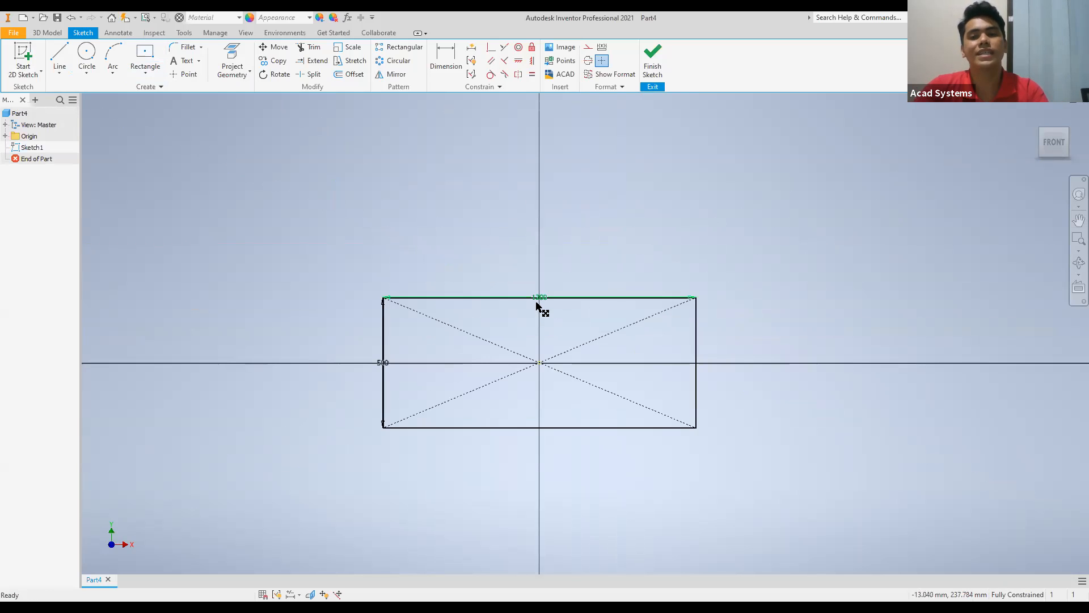
mouse_move(538, 305)
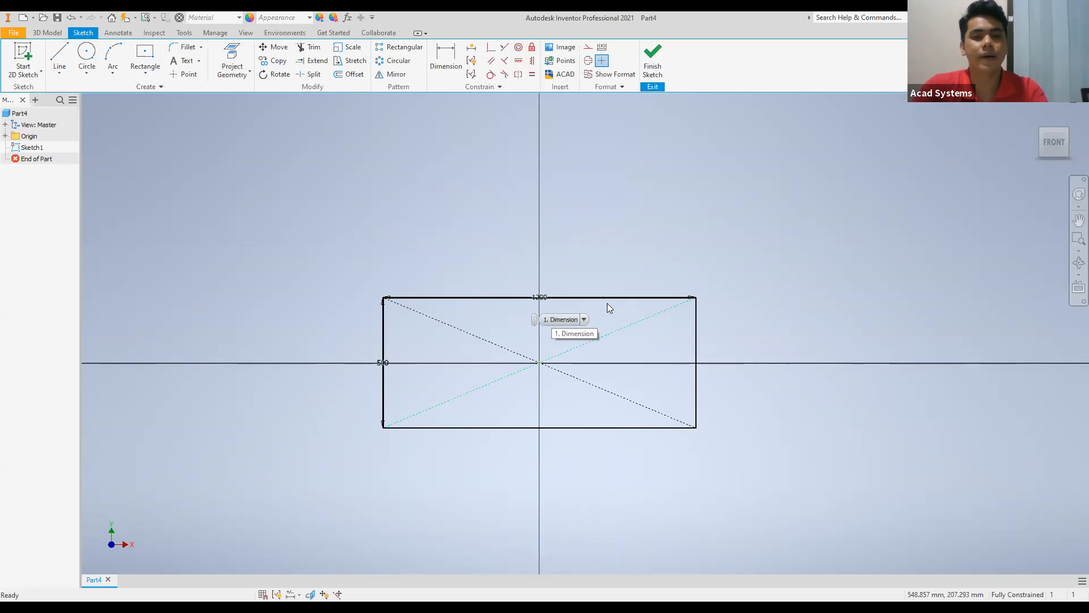
scroll(608, 304, "up", 4)
scroll(690, 321, "up", 6)
scroll(554, 309, "down", 8)
mouse_move(554, 310)
middle_mouse_down()
mouse_move(557, 244)
mouse_move(604, 155)
middle_mouse_up()
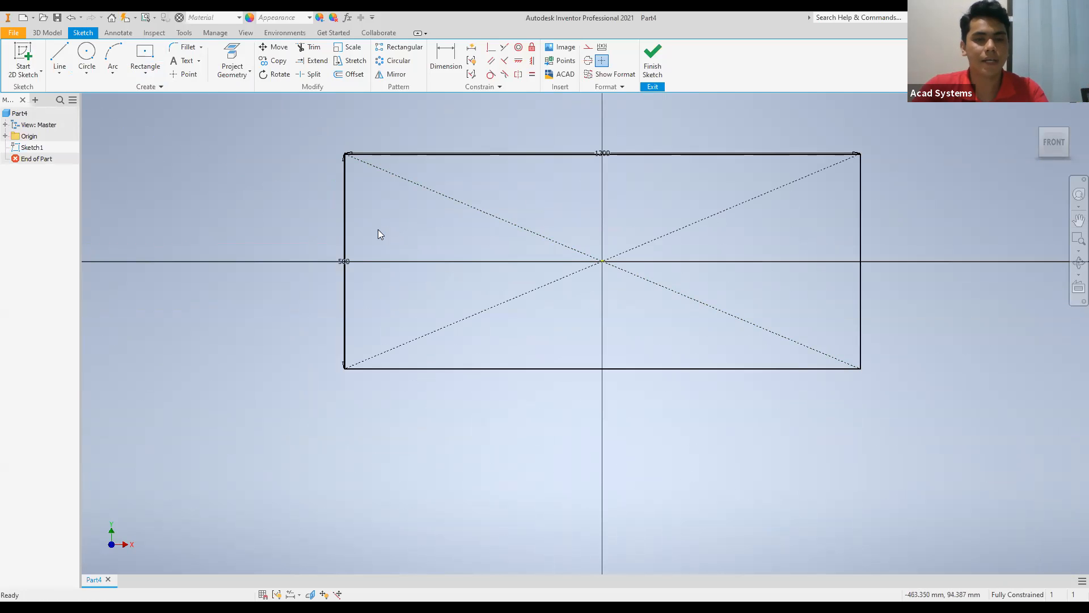
scroll(352, 267, "down", 5)
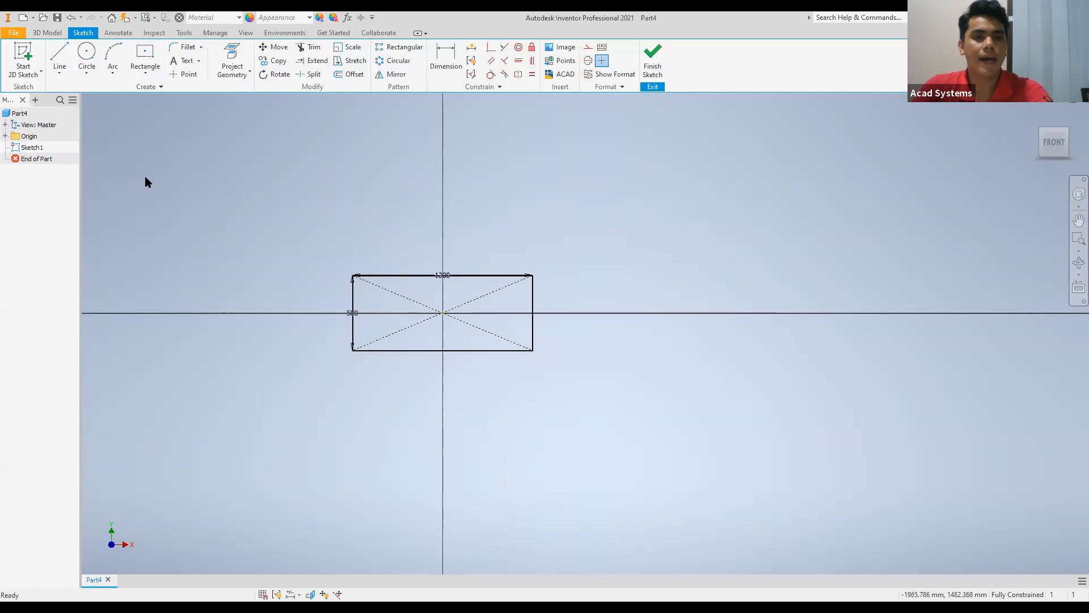
Fillet the rectangle's two left corners with a 25 mm radius.
left_click(188, 51)
type("25")
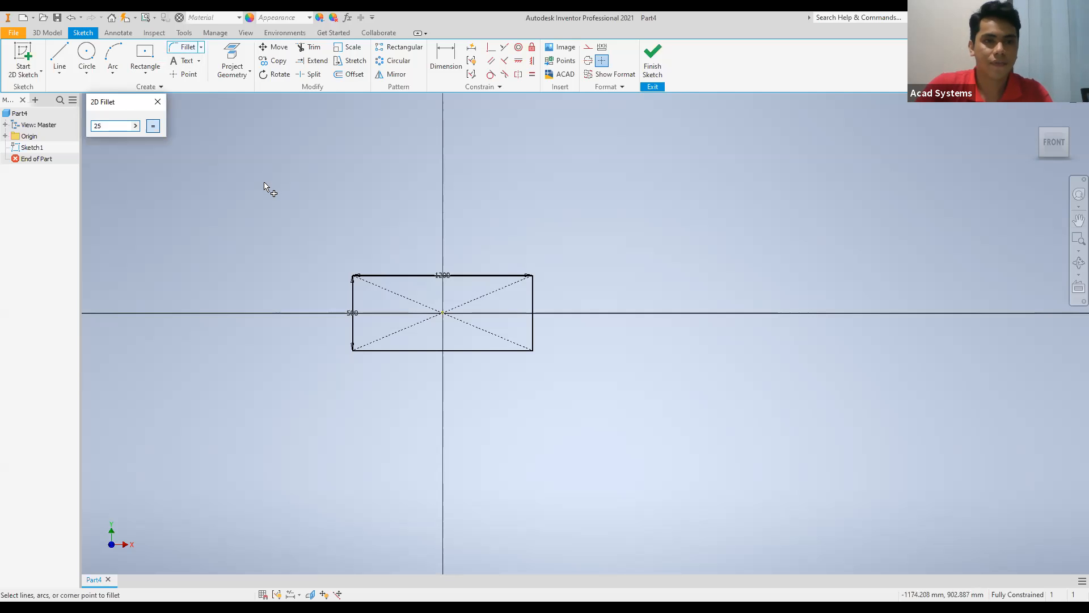
scroll(397, 303, "up", 3)
scroll(270, 201, "up", 5)
middle_click_drag(267, 196, 400, 298)
left_click(304, 237)
left_click(217, 285)
scroll(253, 278, "down", 5)
mouse_move(270, 233)
middle_mouse_down()
mouse_move(286, 197)
mouse_move(283, 329)
mouse_move(335, 93)
middle_mouse_up()
scroll(284, 341, "down", 5)
scroll(344, 372, "up", 8)
left_click(176, 390)
scroll(219, 462, "up", 5)
left_click(211, 450)
Fillet the rectangle's two right corners with the same 25 mm radius.
scroll(392, 482, "down", 2)
scroll(392, 483, "down", 9)
mouse_move(443, 443)
middle_mouse_down()
mouse_move(260, 394)
mouse_move(145, 393)
middle_mouse_up()
scroll(513, 393, "down", 5)
middle_click_drag(536, 429, 309, 455)
scroll(499, 430, "up", 5)
left_click(566, 397)
scroll(567, 256, "down", 3)
middle_click_drag(568, 196, 579, 433)
scroll(558, 430, "up", 7)
scroll(578, 420, "down", 5)
middle_click_drag(576, 307, 574, 487)
scroll(570, 488, "up", 4)
scroll(561, 412, "up", 2)
left_click(559, 396)
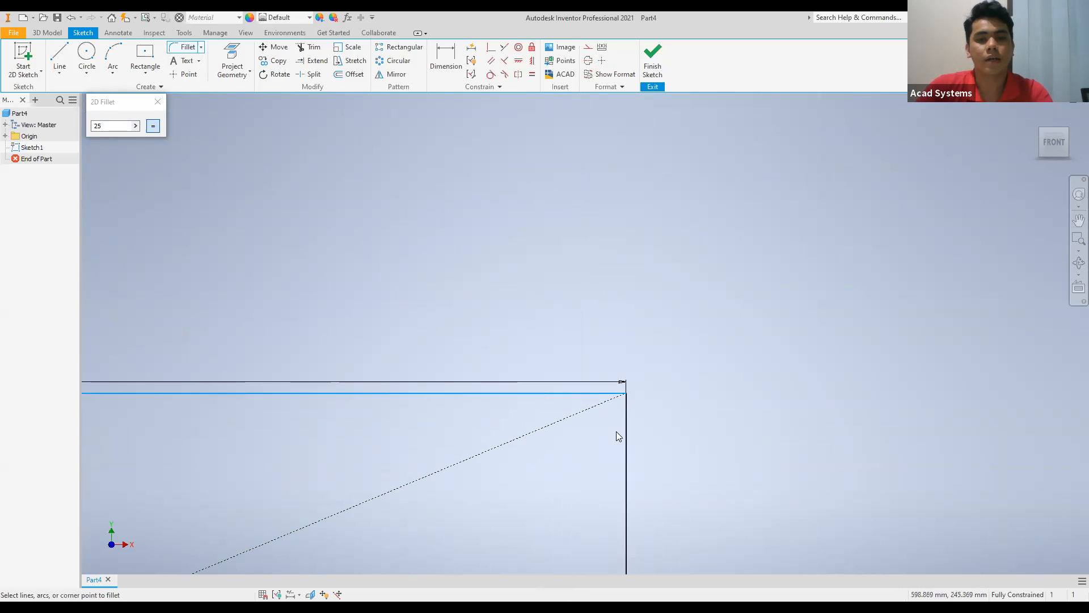
left_click(626, 440)
scroll(621, 442, "down", 3)
scroll(616, 431, "down", 3)
scroll(547, 329, "up", 4)
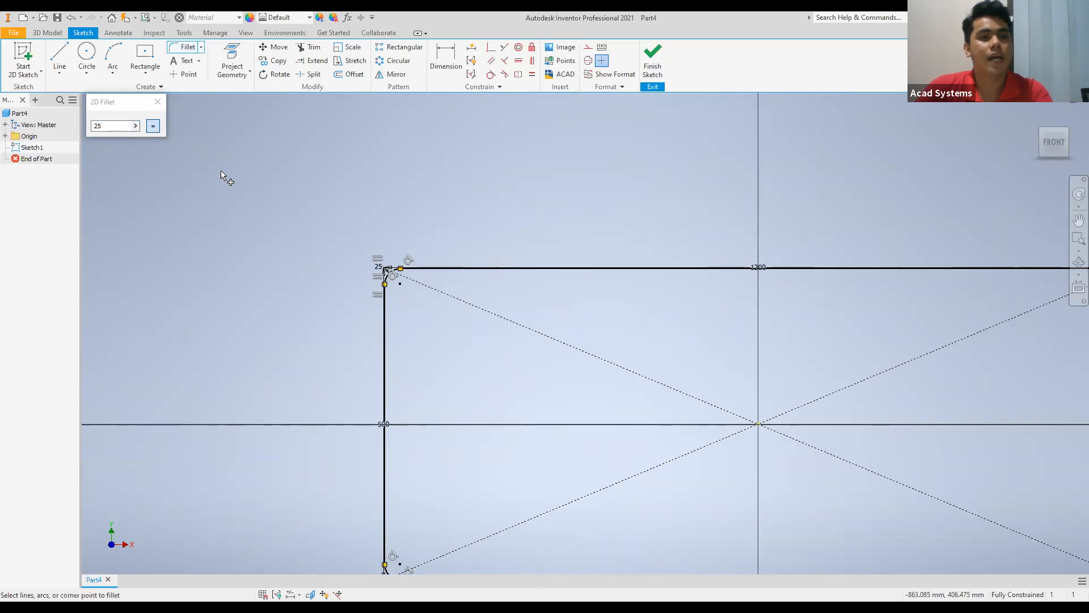
Finish the sketch and extrude the rounded rectangle profile 300 mm into a solid block.
left_click(655, 64)
scroll(692, 403, "down", 7)
middle_click_drag(602, 342, 271, 176)
scroll(293, 206, "up", 5)
mouse_move(293, 206)
middle_mouse_down()
mouse_move(270, 226)
mouse_move(254, 221)
middle_mouse_up()
left_click(64, 59)
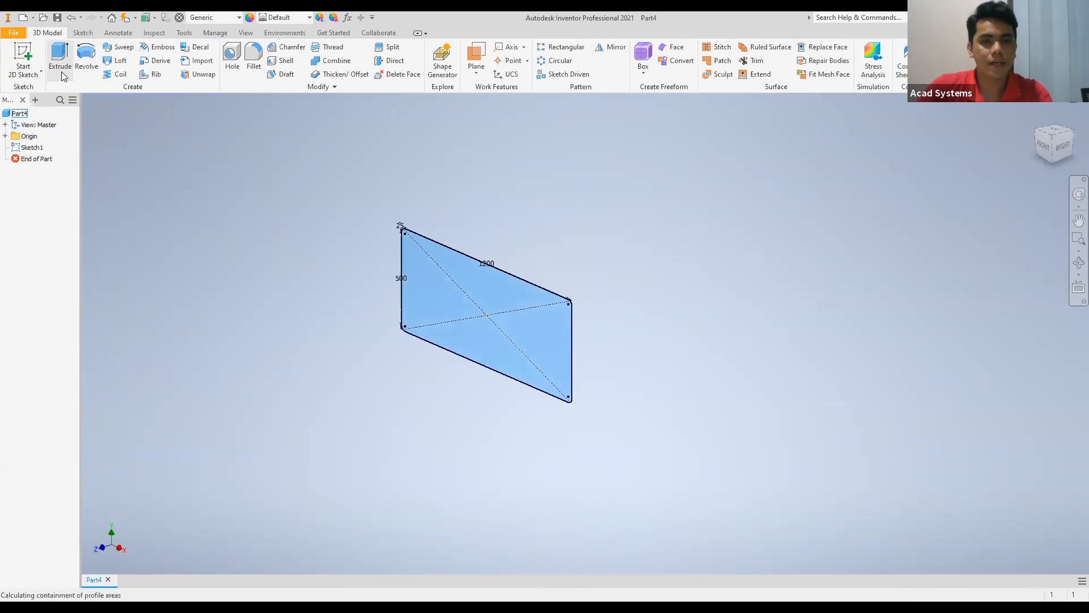
double_click(223, 206)
type("300")
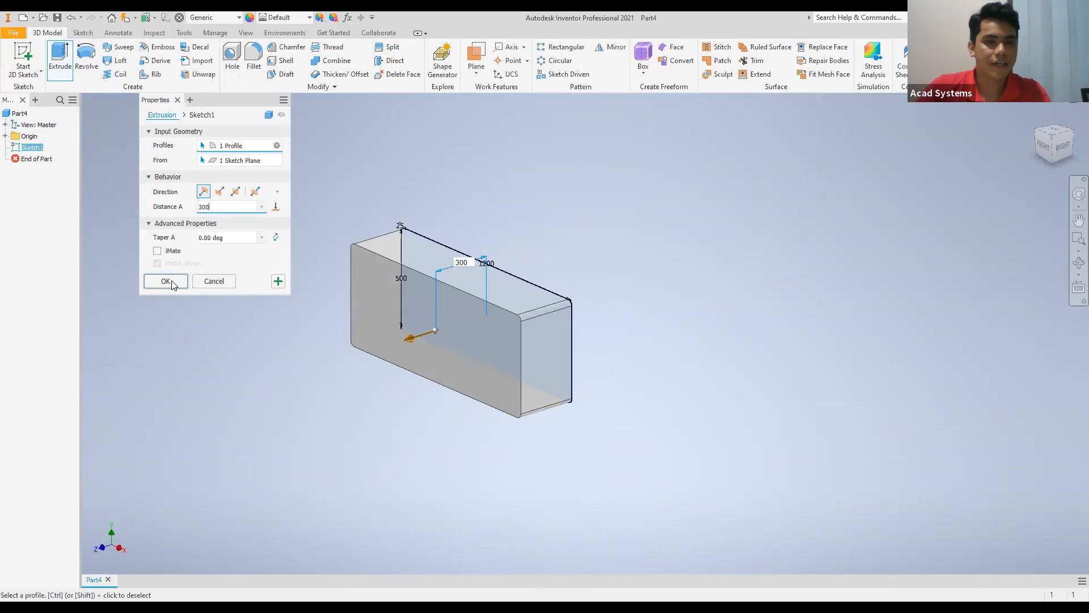
left_click(170, 282)
scroll(330, 315, "down", 5)
scroll(329, 314, "up", 8)
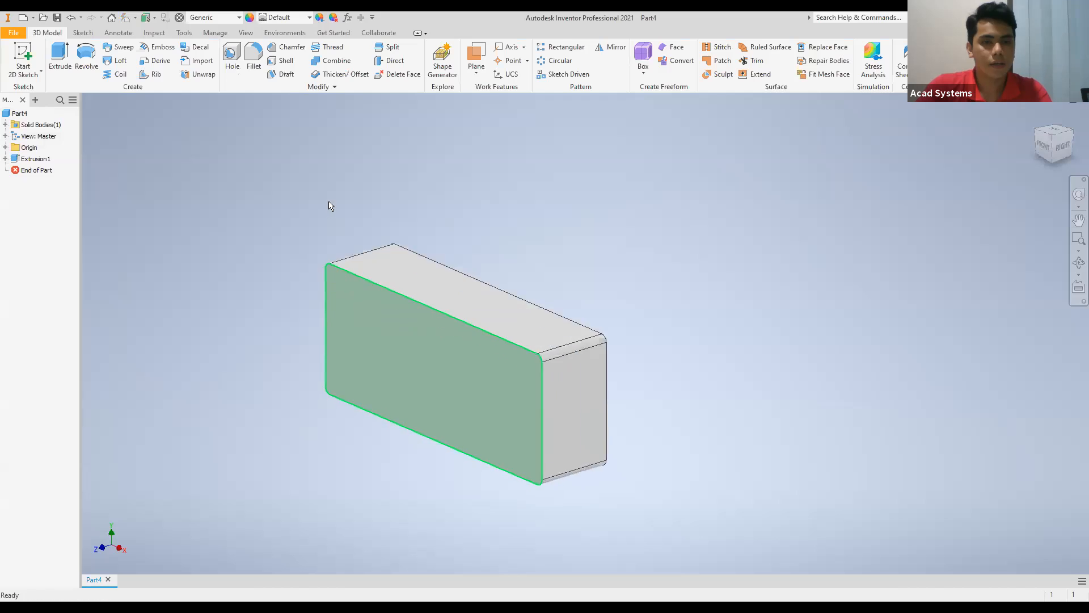
Start a new 2D sketch on the block's large front face.
scroll(570, 280, "down", 3)
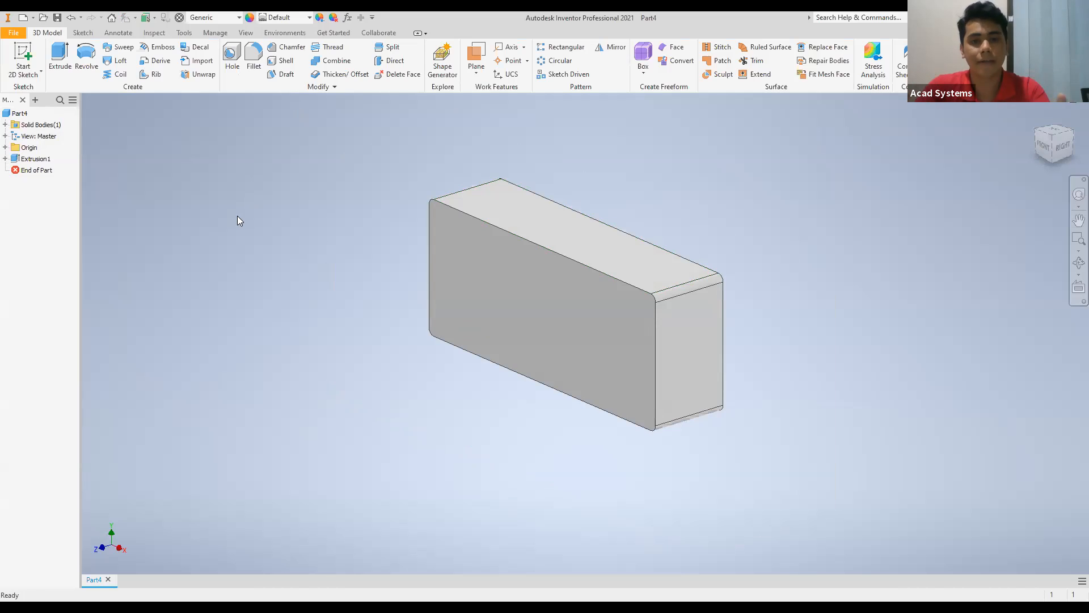
left_click(25, 56)
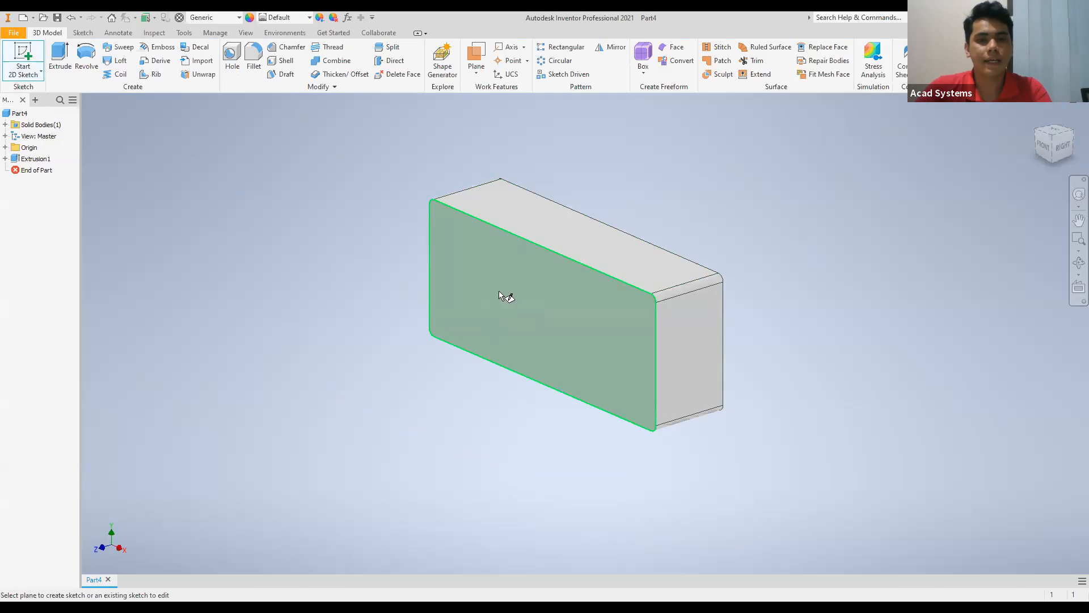
left_click(518, 301)
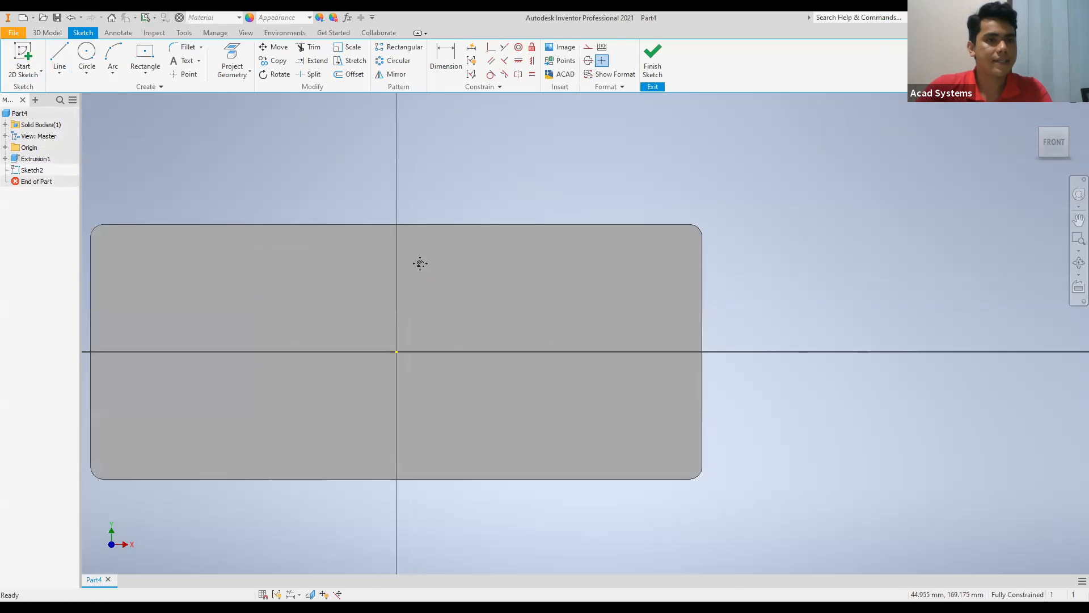
Sketch a two-point rectangle 390 mm wide and 390 mm high near the left end of the block's front face.
left_click(158, 71)
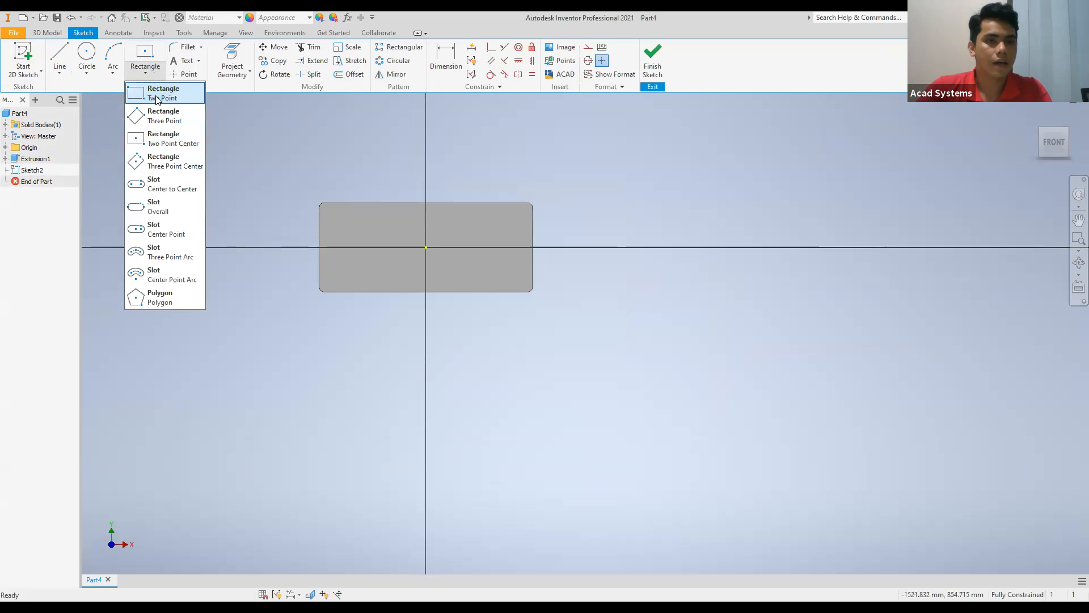
left_click(158, 99)
scroll(285, 217, "up", 5)
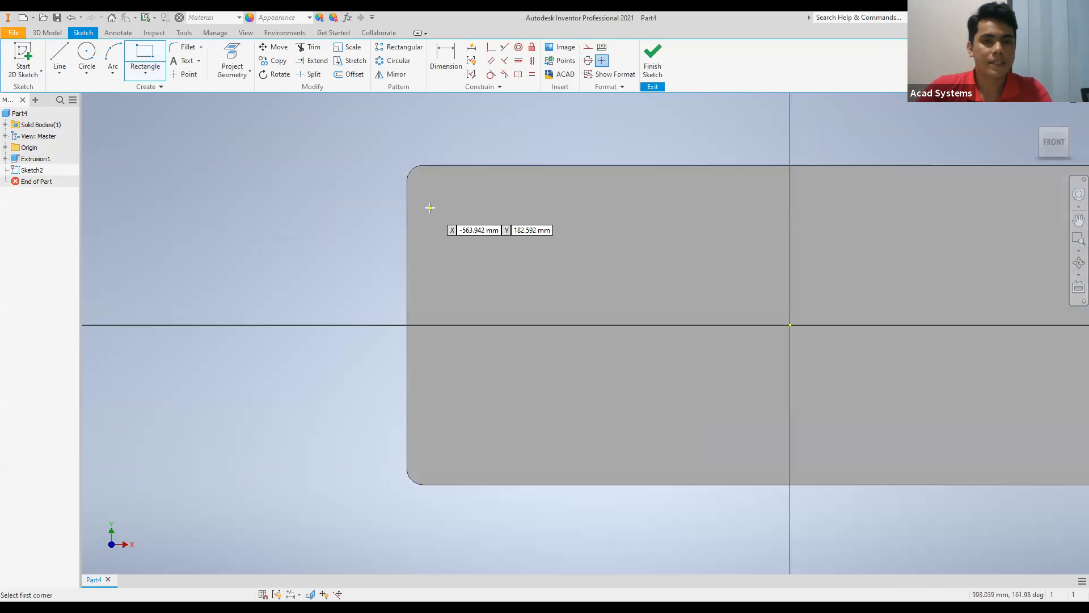
left_click(430, 208)
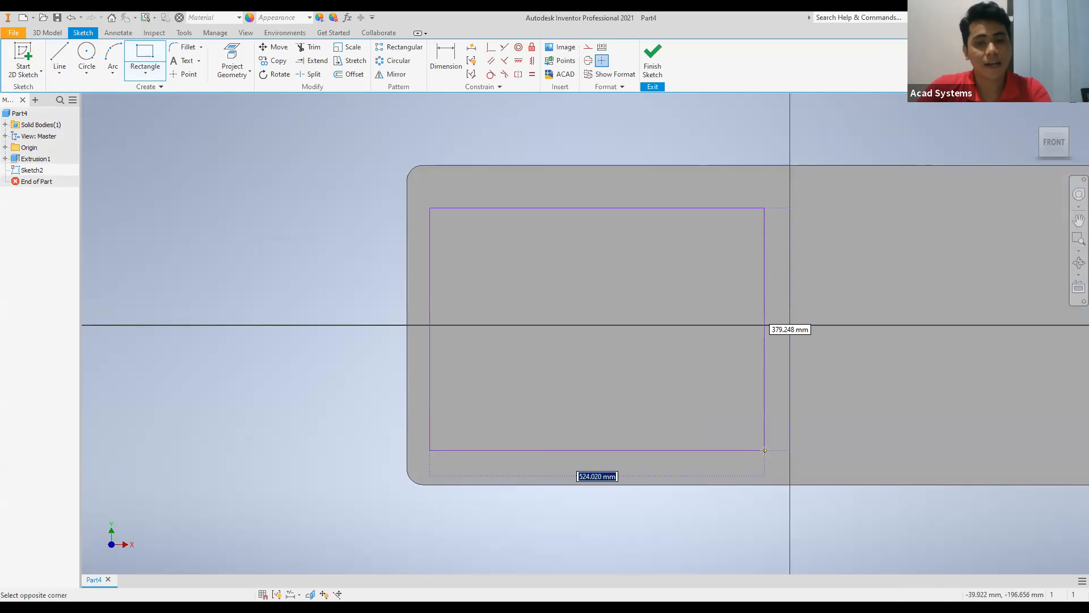
type("390")
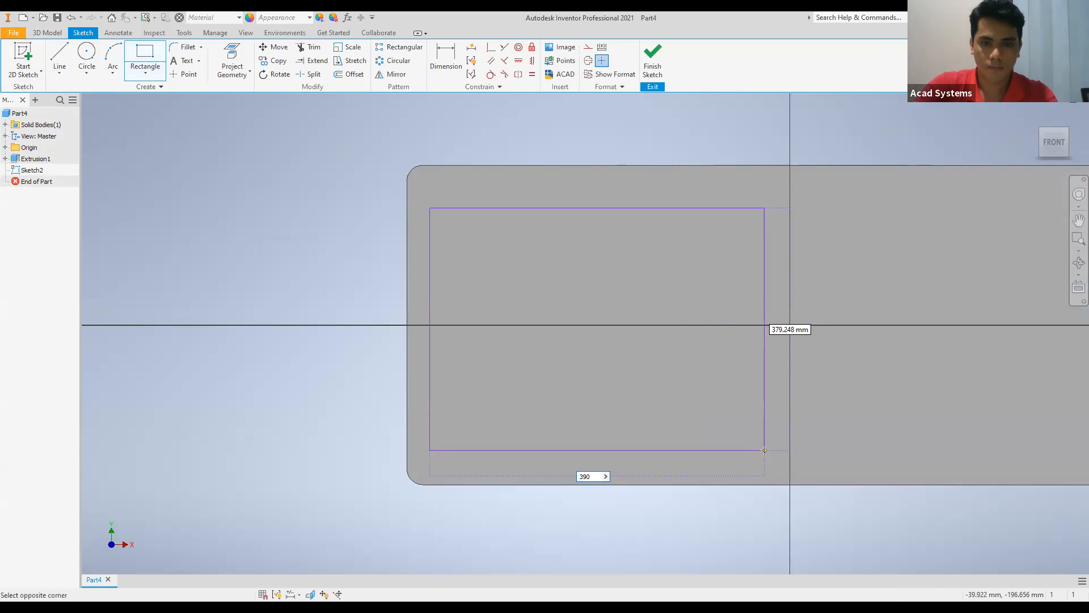
key("Tab")
type("3")
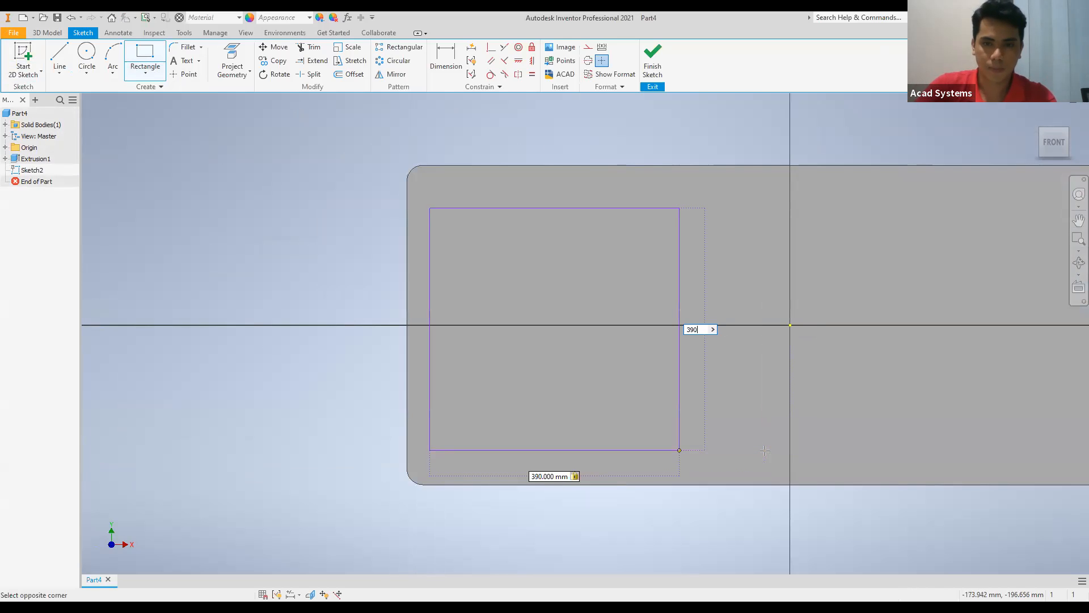
type("90")
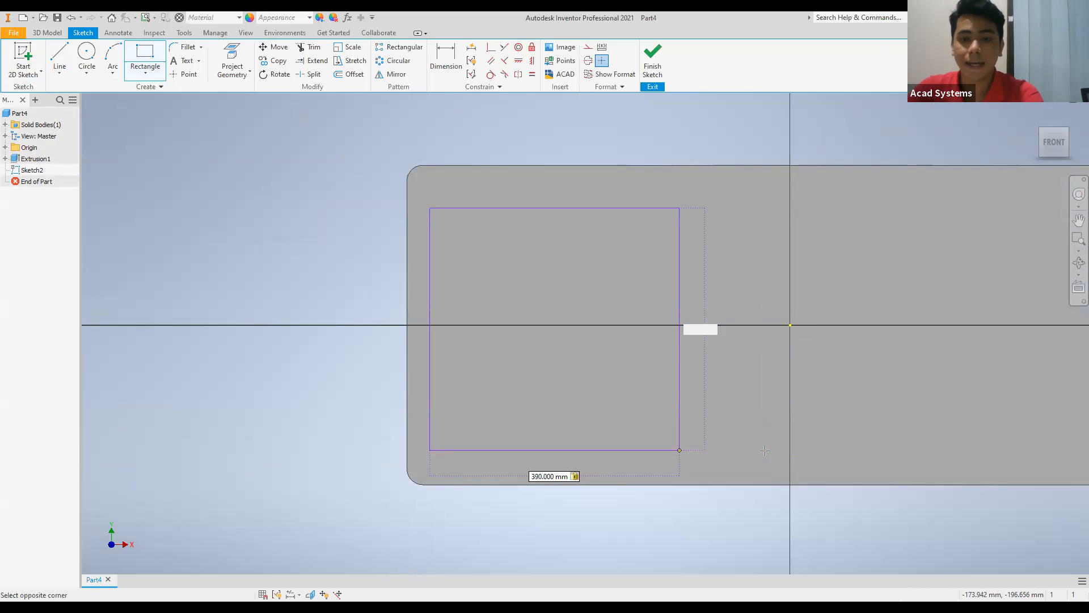
key("Tab")
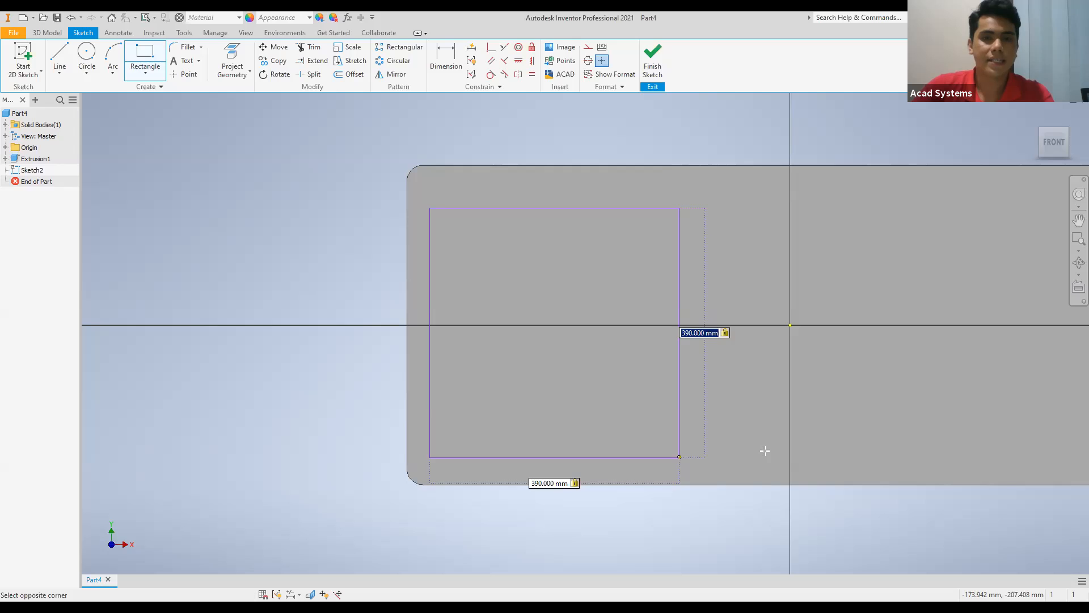
key("Return")
Dimension the gap between the block's top edge and the square's top side to 50 mm.
key("d")
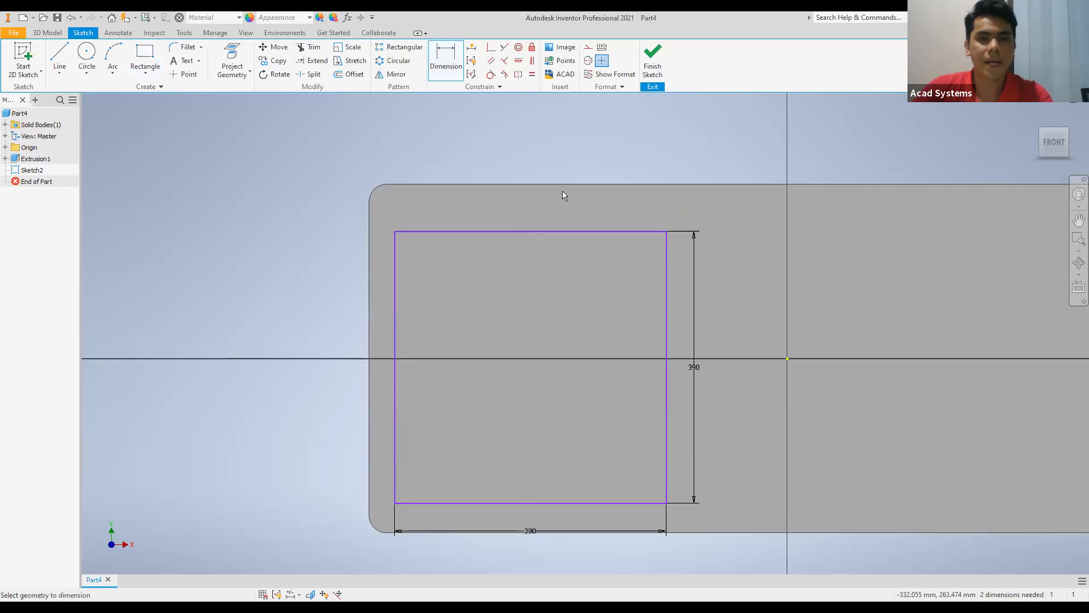
left_click(561, 184)
left_click(559, 232)
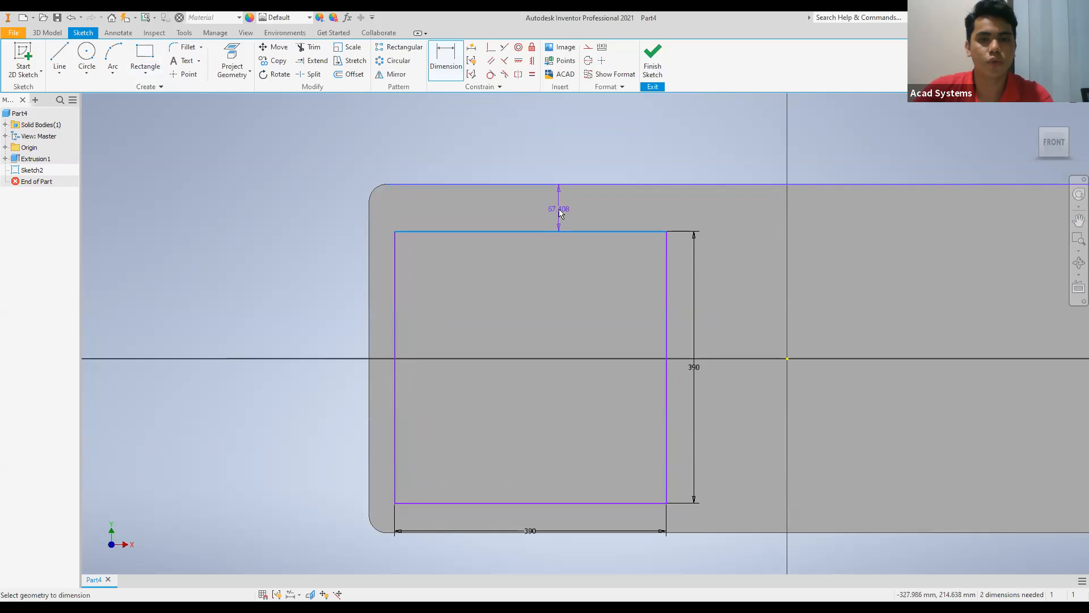
left_click(560, 211)
type("50")
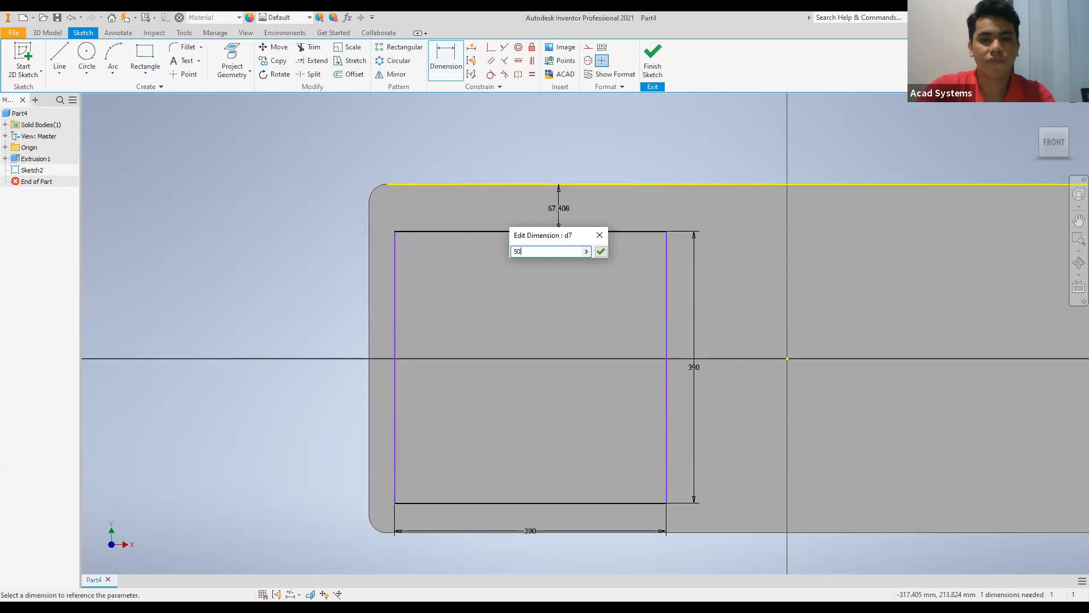
key("Return")
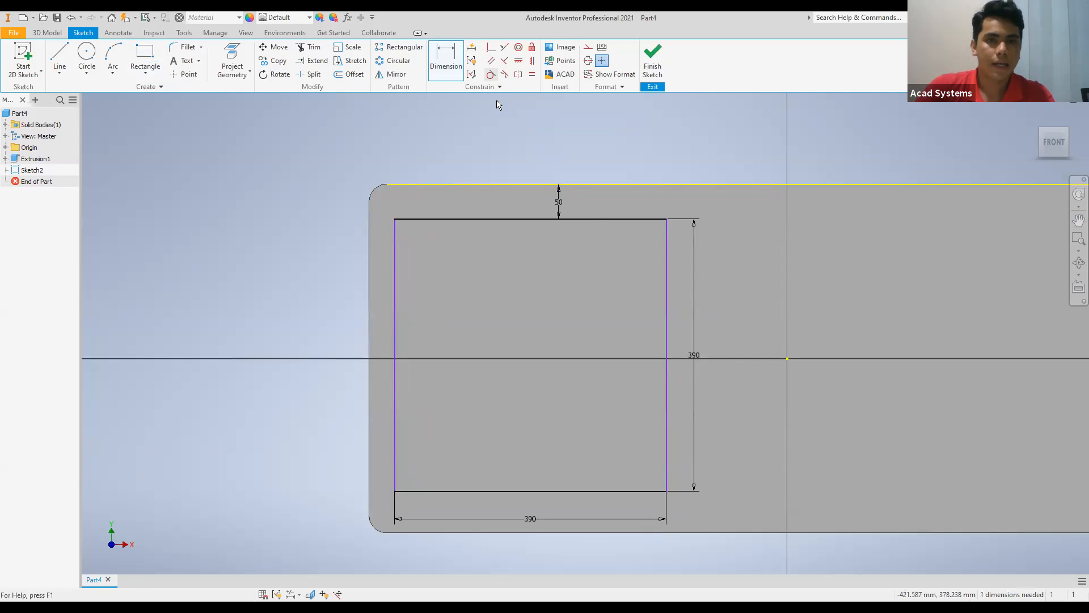
Dimension the gap between the block's left edge and the square's left side to 50 mm.
left_click(457, 65)
left_click(369, 321)
left_click(396, 324)
left_click(383, 307)
type("50")
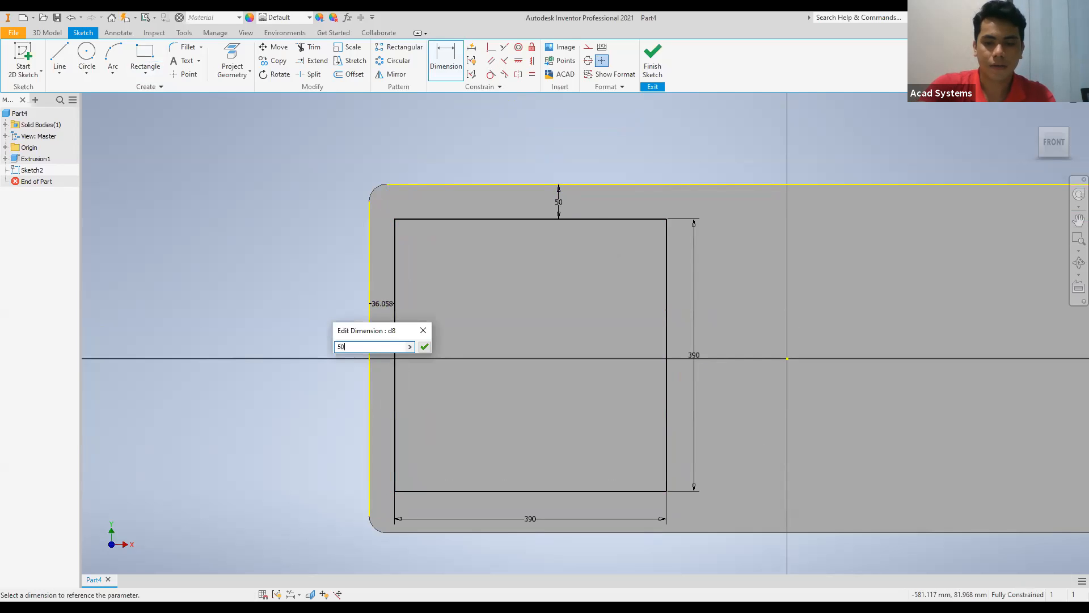
key("Return")
Sketch a second two-point rectangle about 480 mm wide and 390 mm high to the right of the first, level with it.
scroll(431, 397, "down", 4)
mouse_move(440, 423)
middle_mouse_down()
mouse_move(433, 287)
mouse_move(423, 299)
middle_mouse_up()
scroll(519, 234, "up", 5)
mouse_move(519, 234)
middle_mouse_down()
mouse_move(406, 263)
mouse_move(379, 250)
middle_mouse_up()
scroll(375, 250, "down", 2)
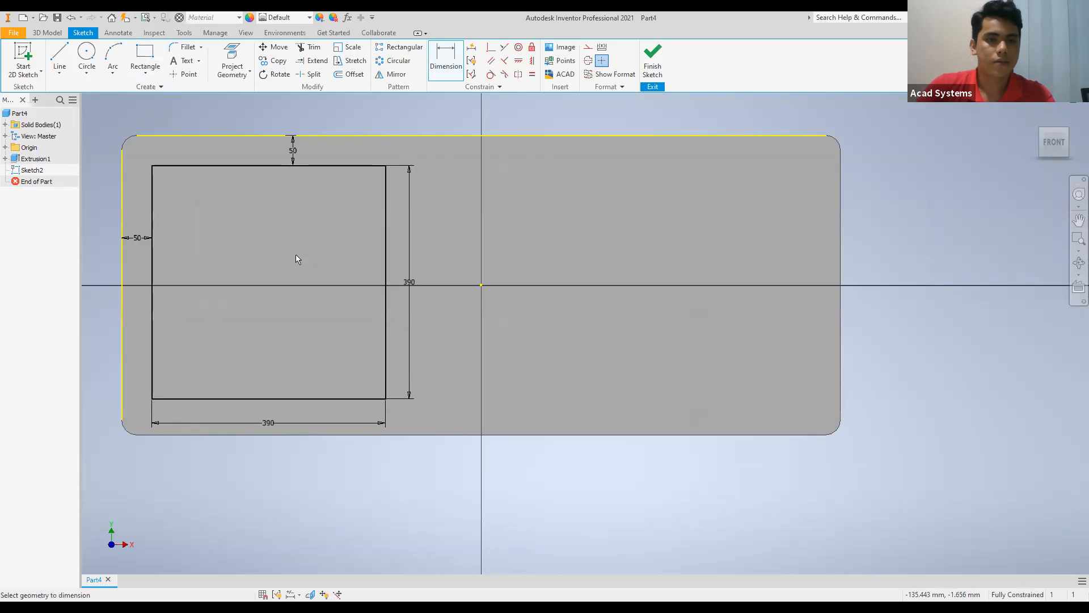
left_click(145, 57)
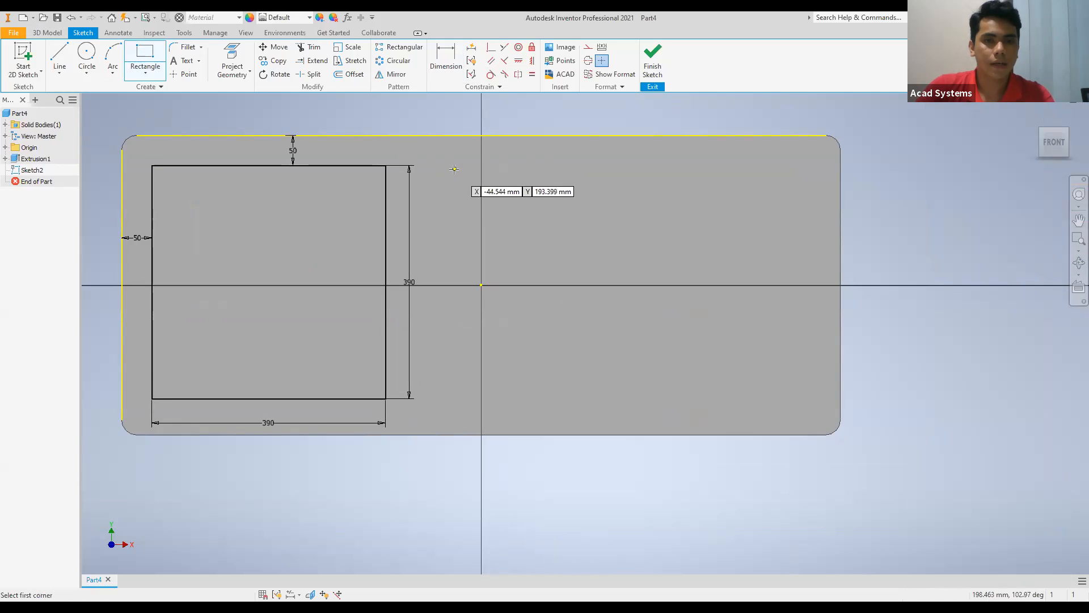
left_click(446, 165)
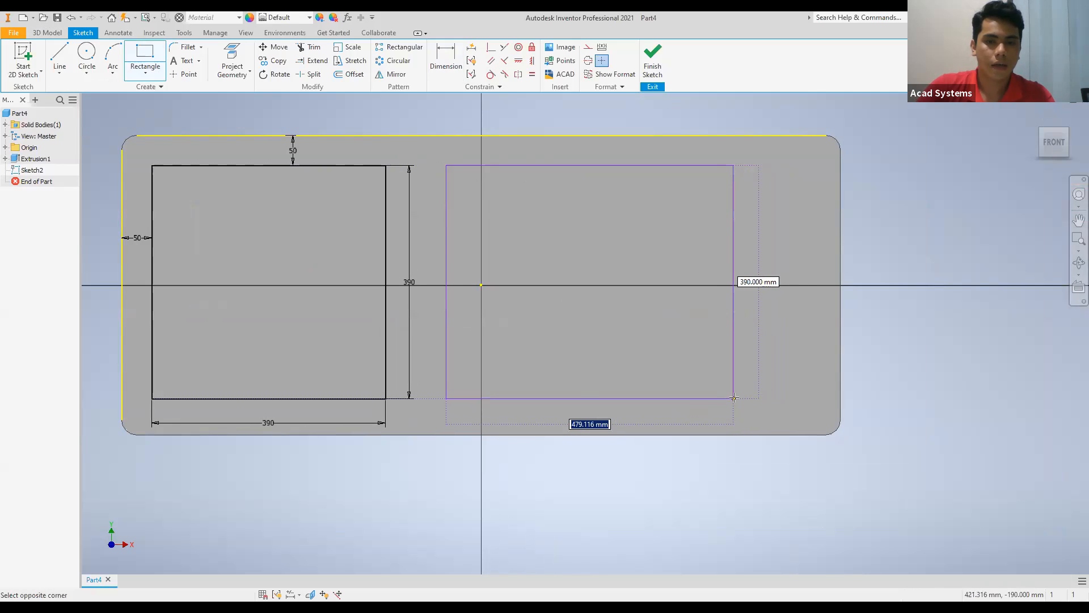
left_click(734, 399)
Set the second rectangle's width to 390 mm and dimension its height.
left_click(441, 64)
left_click(563, 165)
left_click(563, 152)
type("39")
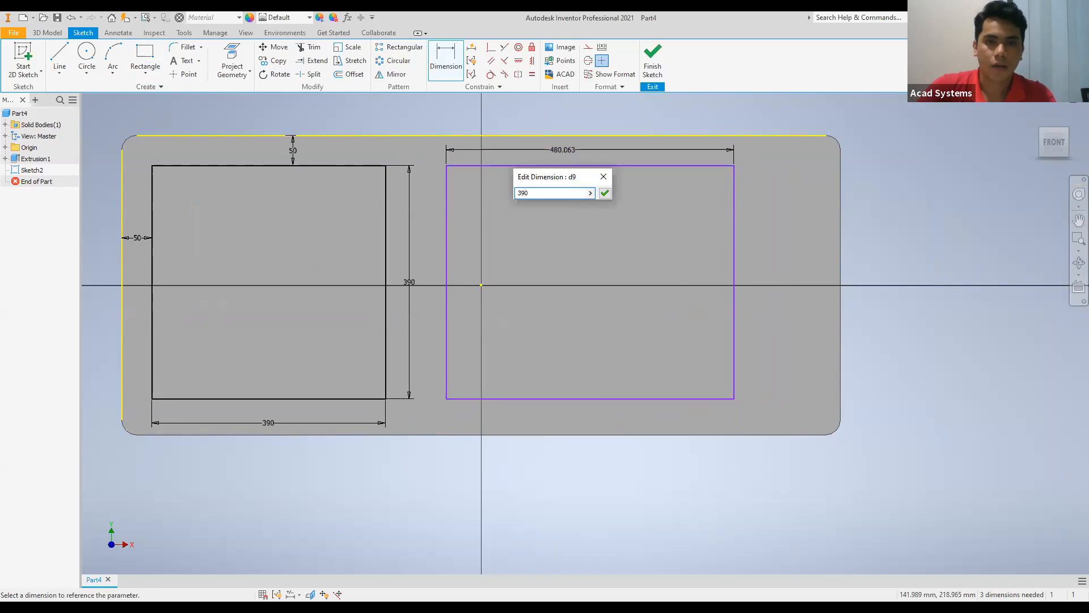
type("0")
key("Return")
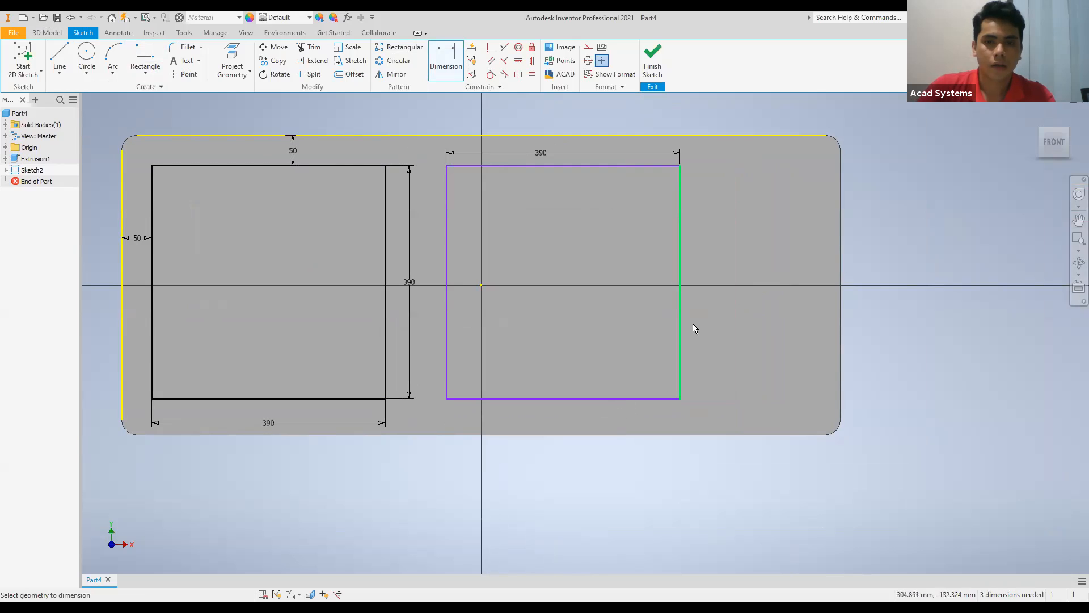
left_click(680, 330)
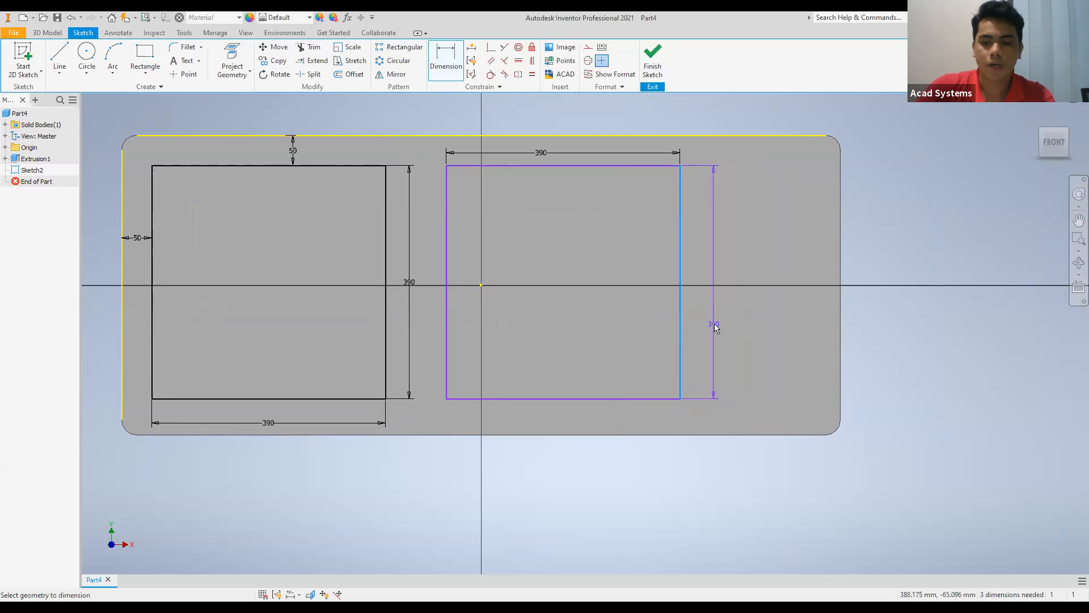
left_click(713, 323)
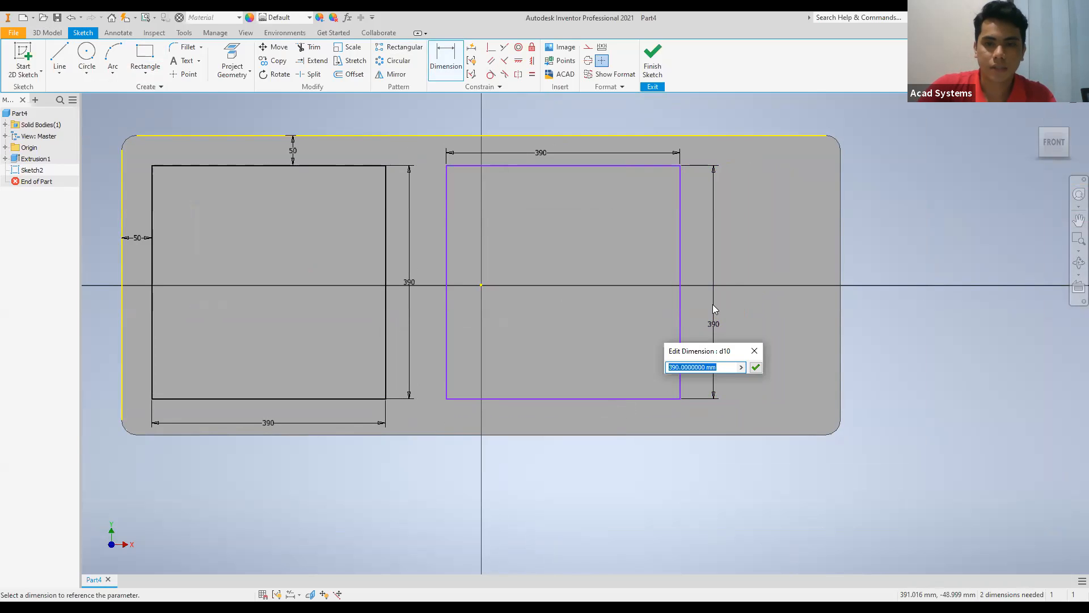
left_click(755, 352)
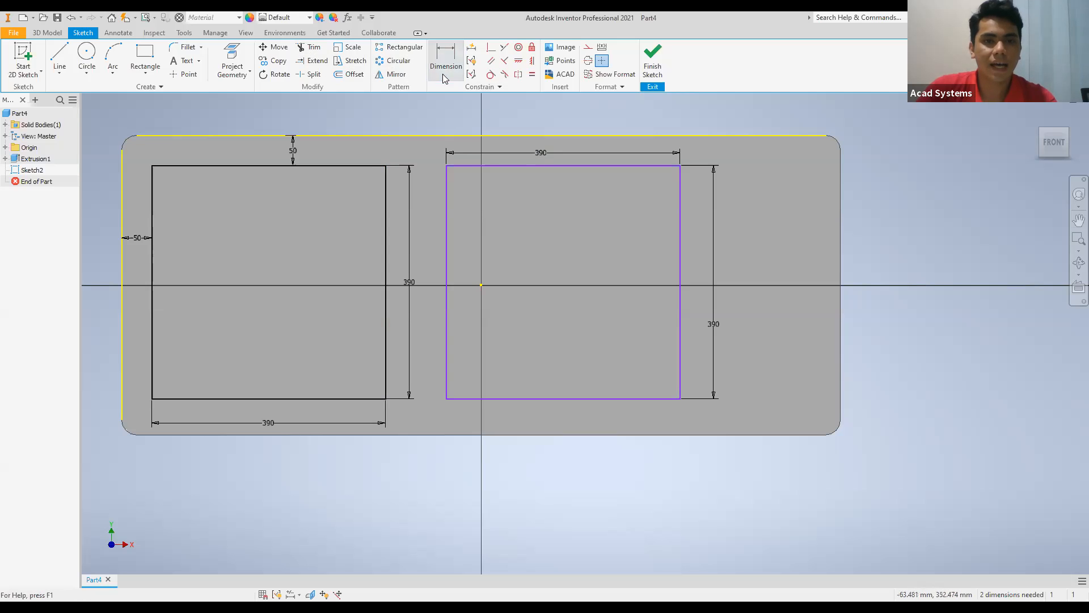
Dimension the horizontal gap between the two squares to 50 mm.
left_click(385, 228)
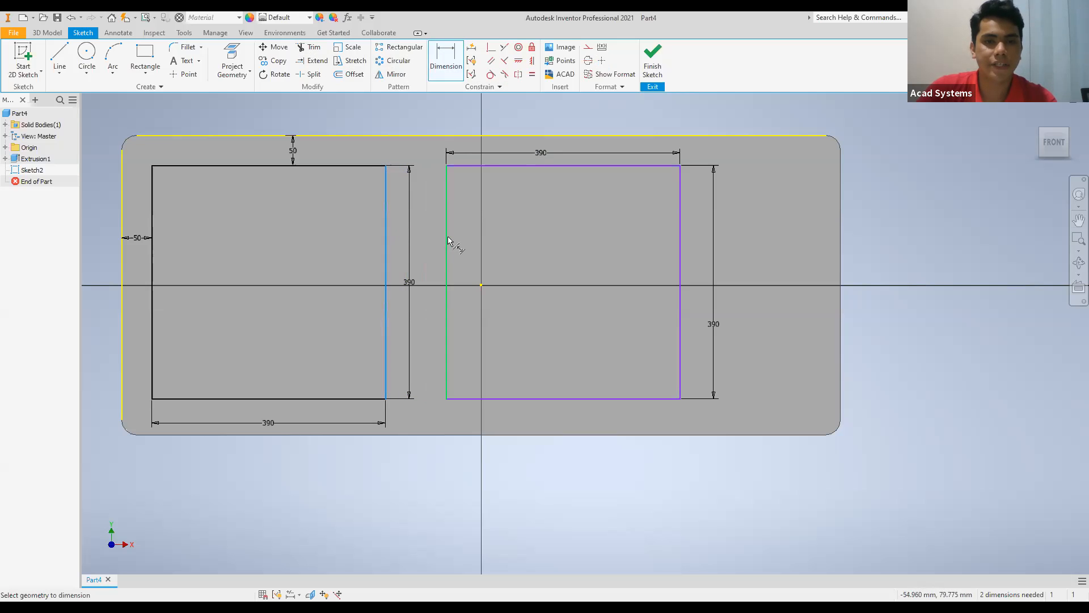
left_click(446, 240)
left_click(429, 254)
type("50")
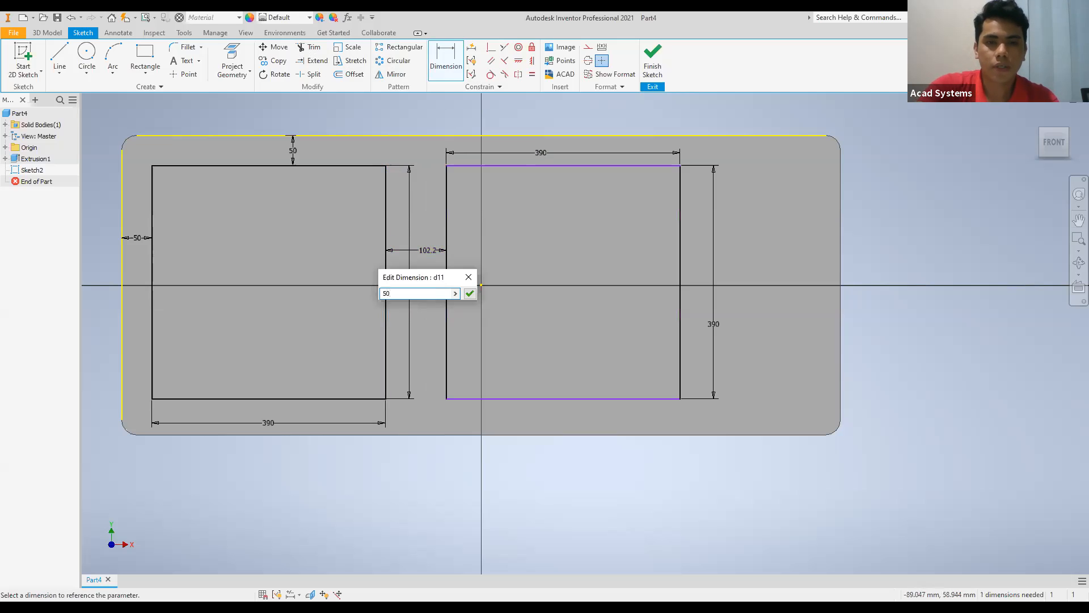
key("Return")
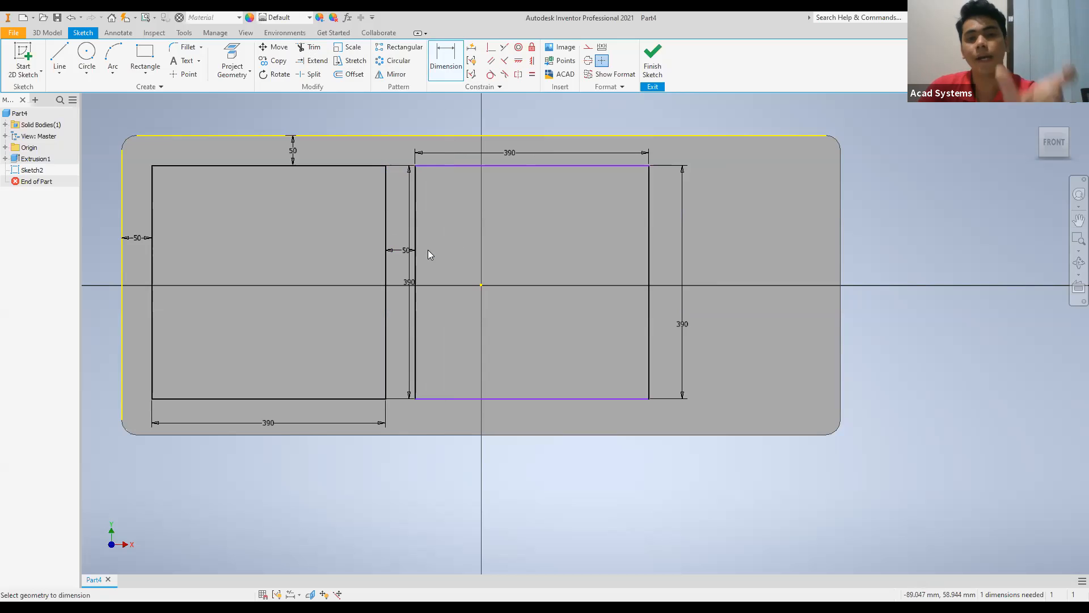
Leave the Dimension command and finish the sketch with the two squares.
scroll(462, 337, "up", 3)
middle_click_drag(462, 337, 417, 391)
scroll(418, 386, "down", 4)
scroll(418, 386, "up", 2)
mouse_move(409, 307)
middle_mouse_down()
mouse_move(409, 328)
mouse_move(394, 296)
mouse_move(408, 272)
middle_mouse_up()
key("Escape")
scroll(393, 316, "down", 3)
scroll(408, 272, "up", 3)
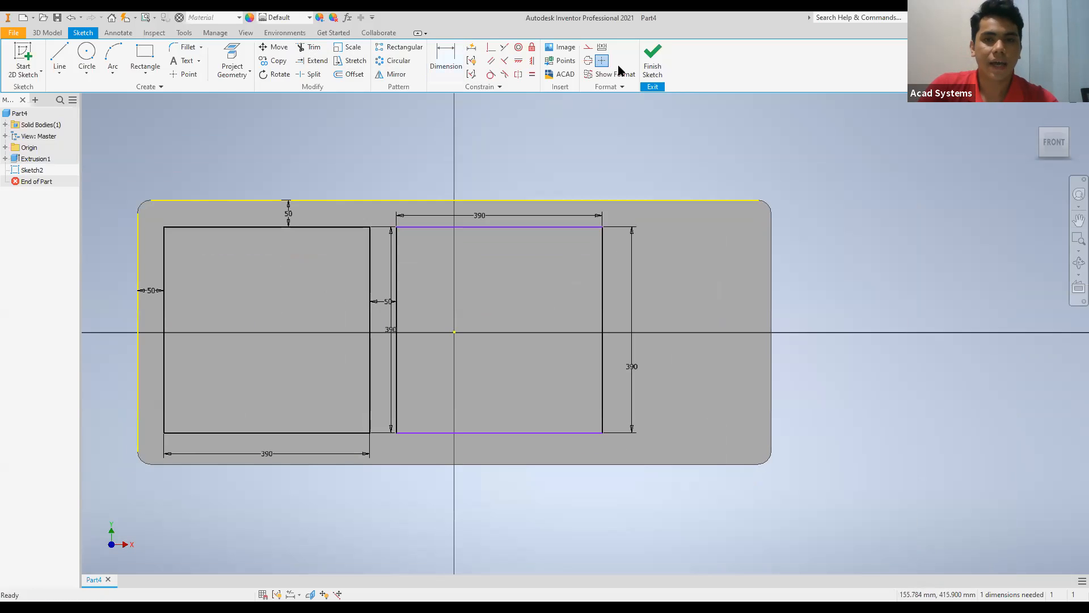
left_click(653, 62)
Extrude both square profiles as a cut 190 mm into the block, in the flipped direction with a taper of -5 degrees.
scroll(480, 297, "down", 1)
mouse_move(480, 296)
middle_mouse_down()
mouse_move(465, 346)
mouse_move(440, 363)
middle_mouse_up()
left_click(60, 59)
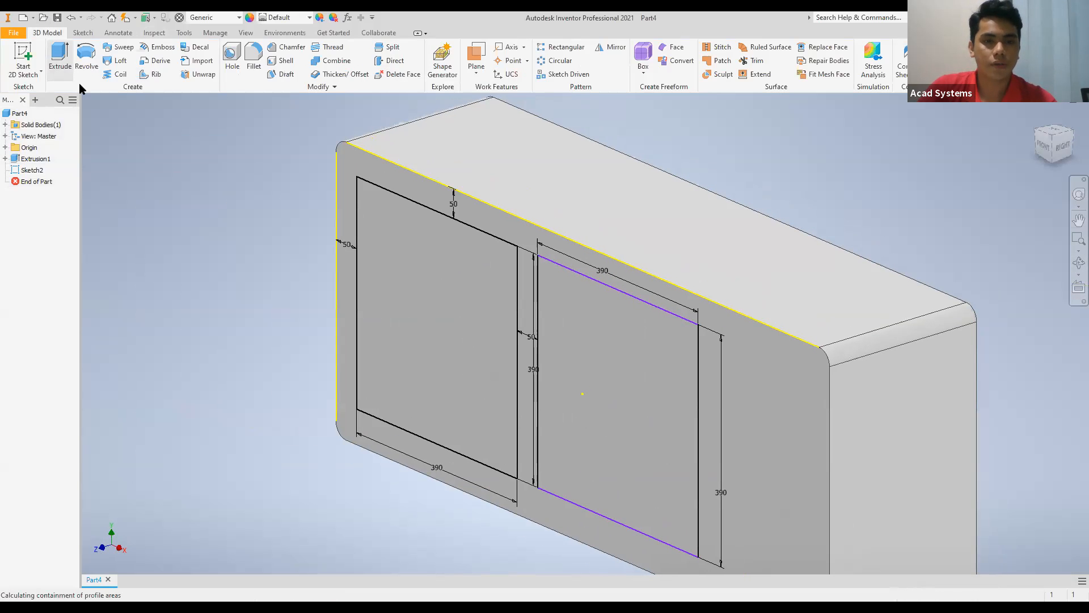
left_click(413, 271)
scroll(482, 414, "up", 2)
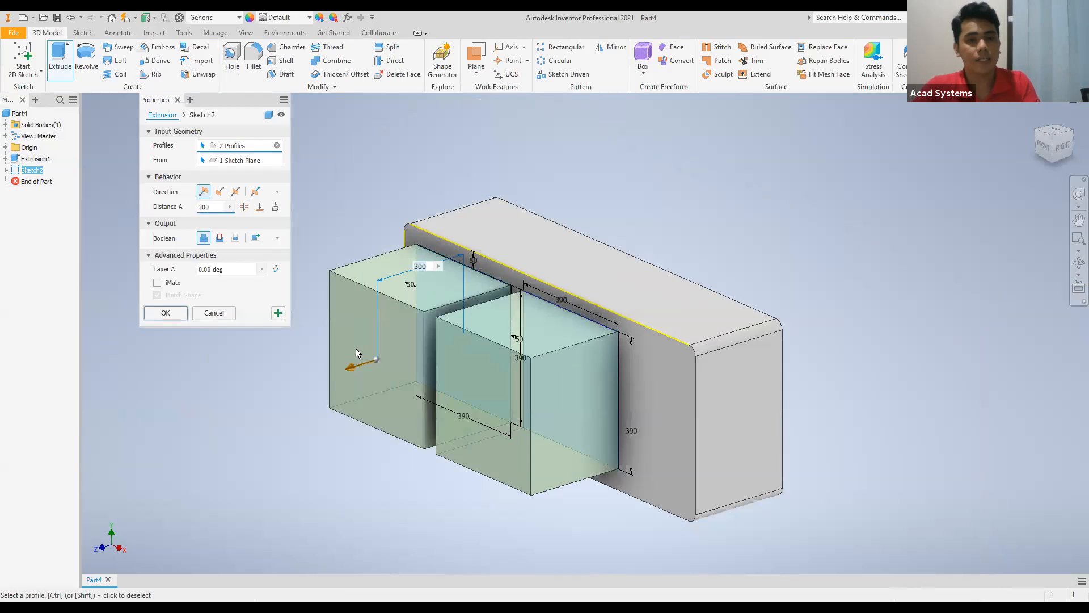
left_click(220, 191)
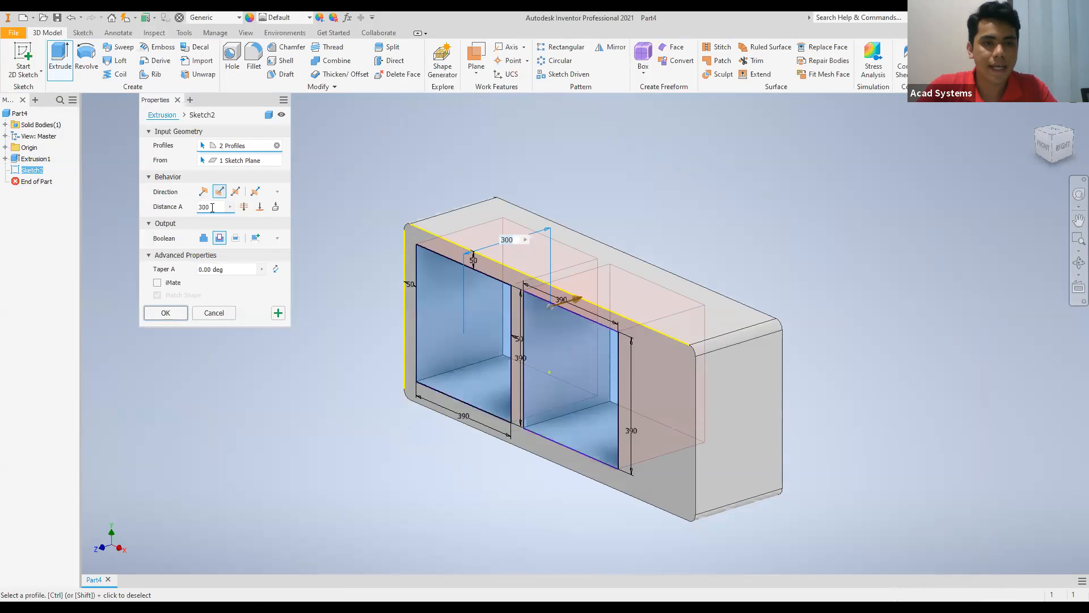
left_click_drag(212, 207, 193, 207)
type("190")
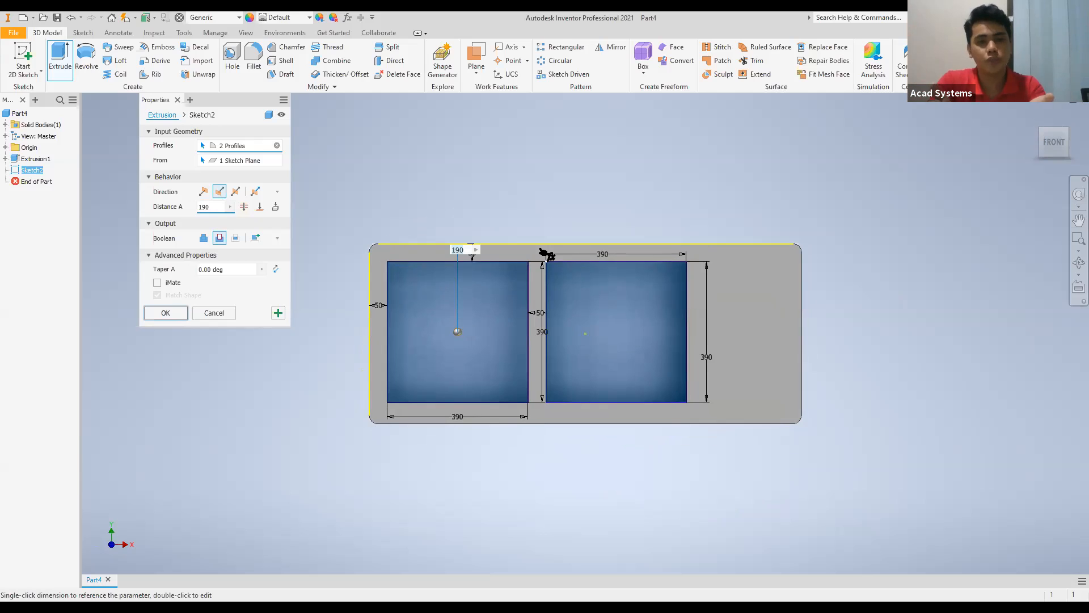
left_click(227, 270)
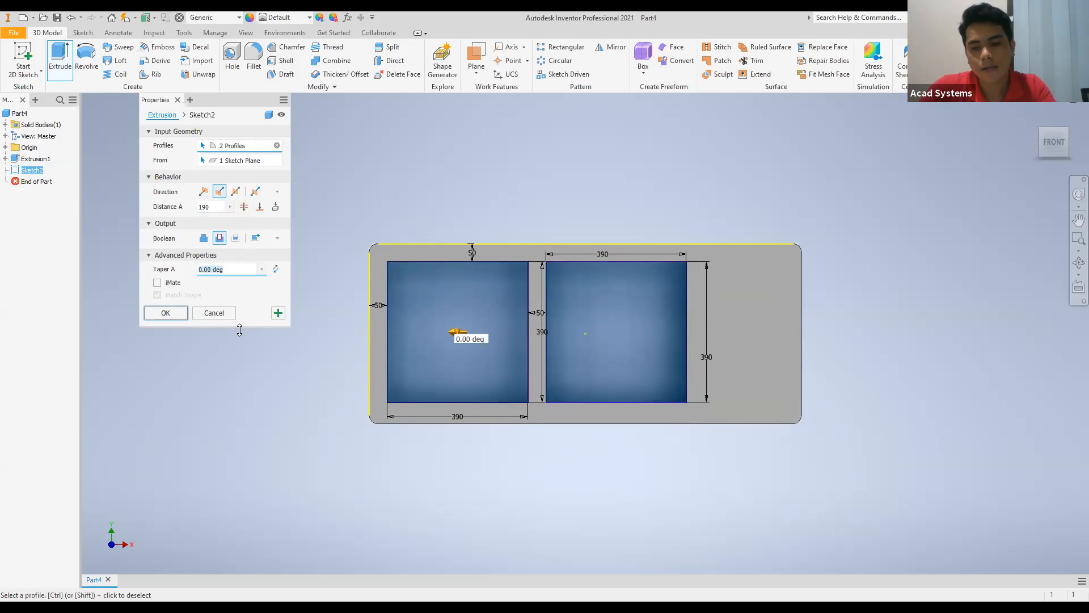
type("-5")
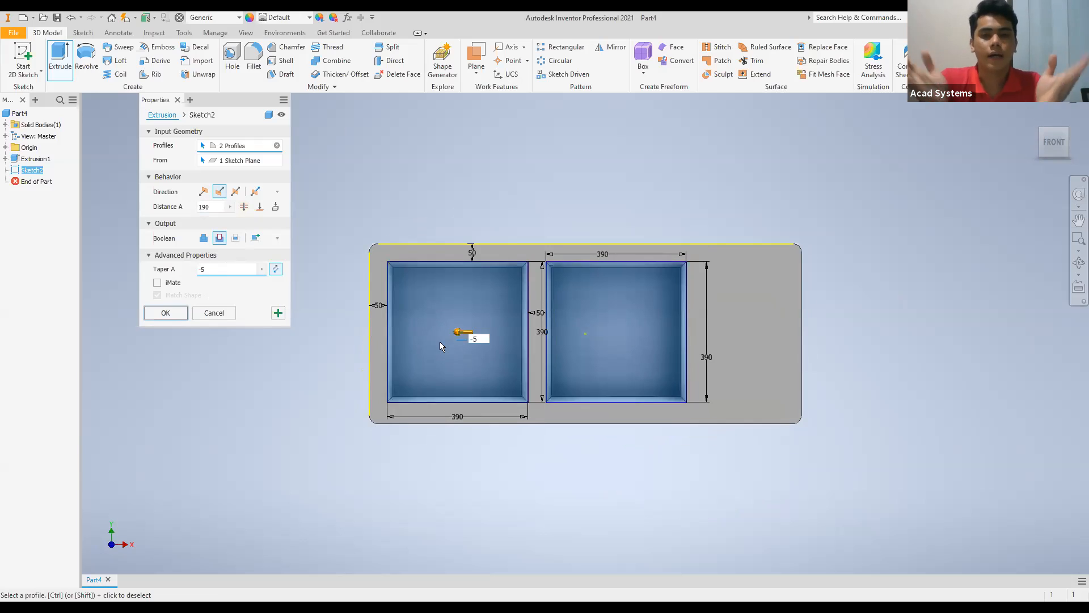
left_click(165, 314)
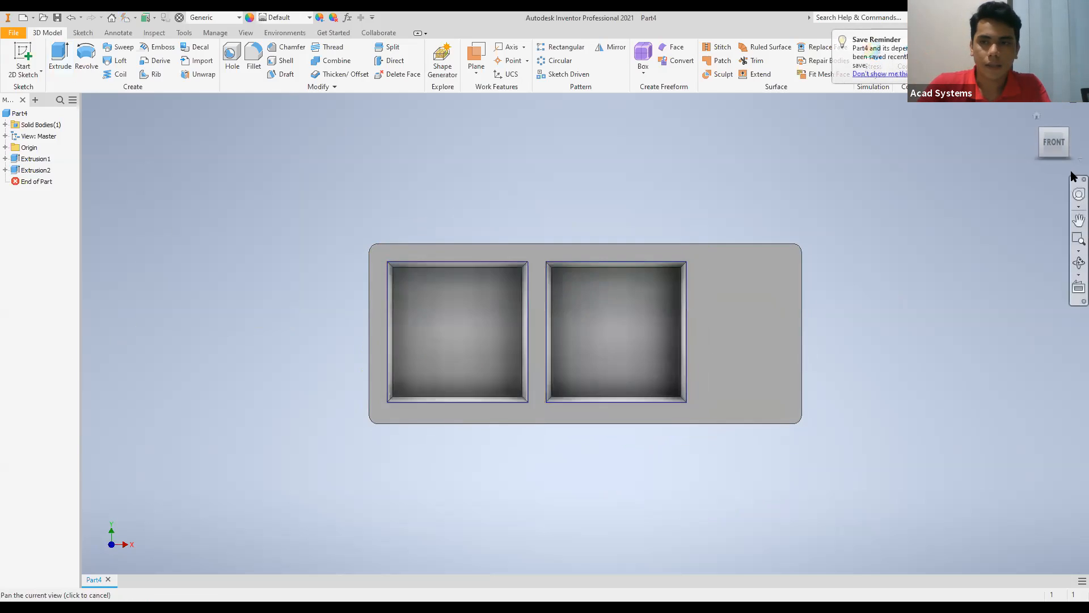
left_click(1069, 160)
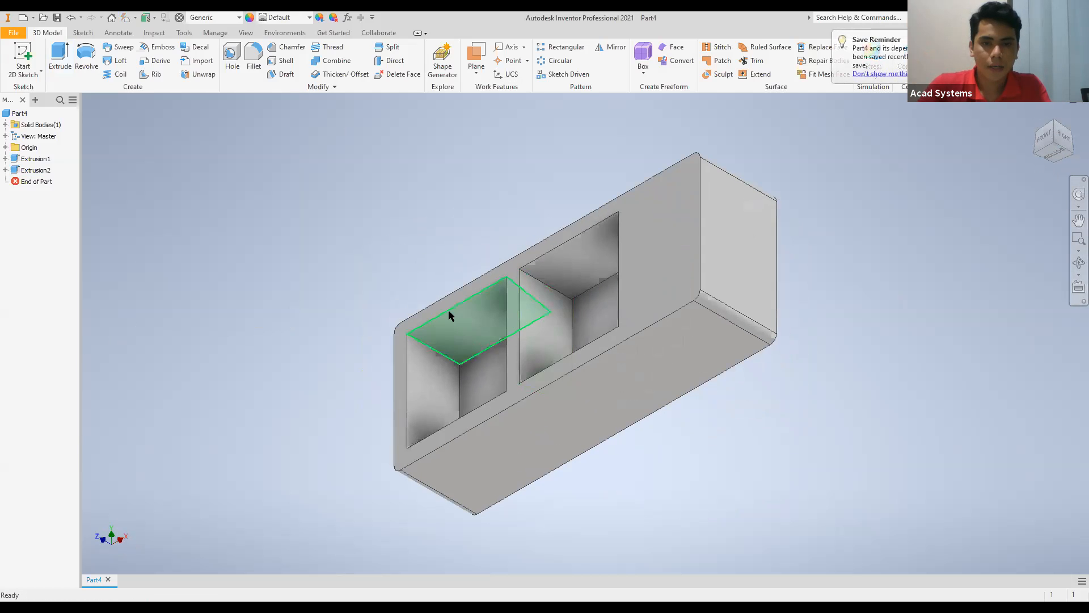
left_click(1039, 142)
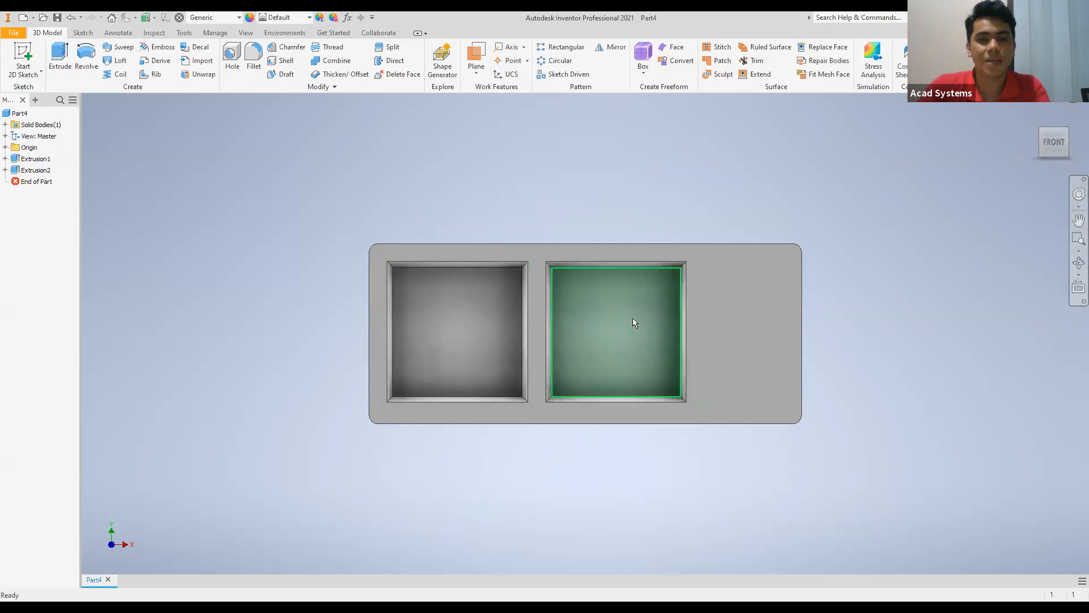
scroll(486, 338, "down", 2)
scroll(483, 336, "up", 5)
scroll(336, 349, "down", 4)
scroll(332, 352, "up", 3)
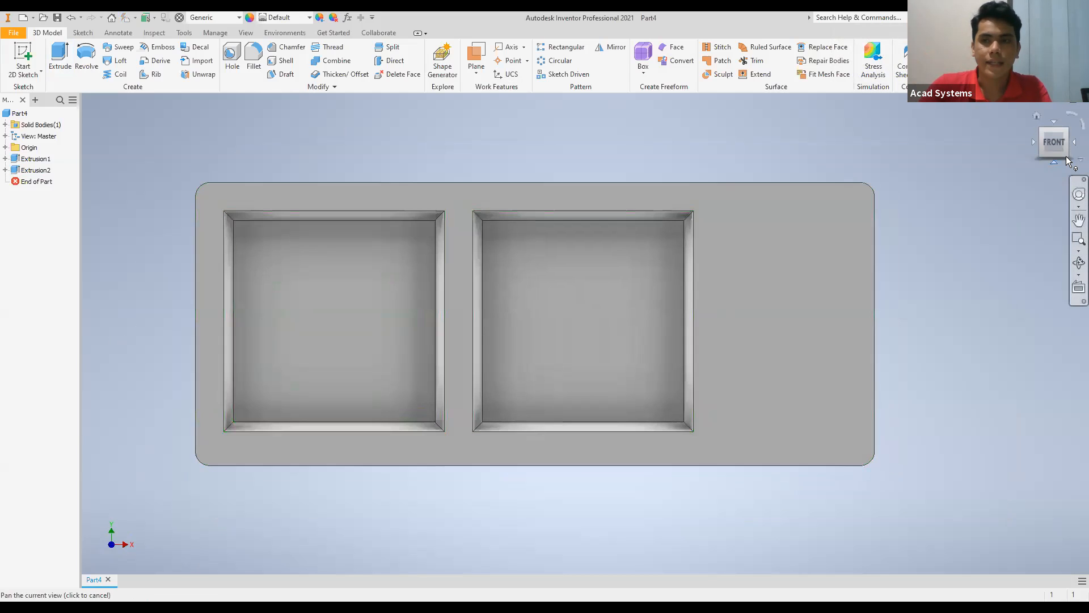
left_click(1068, 155)
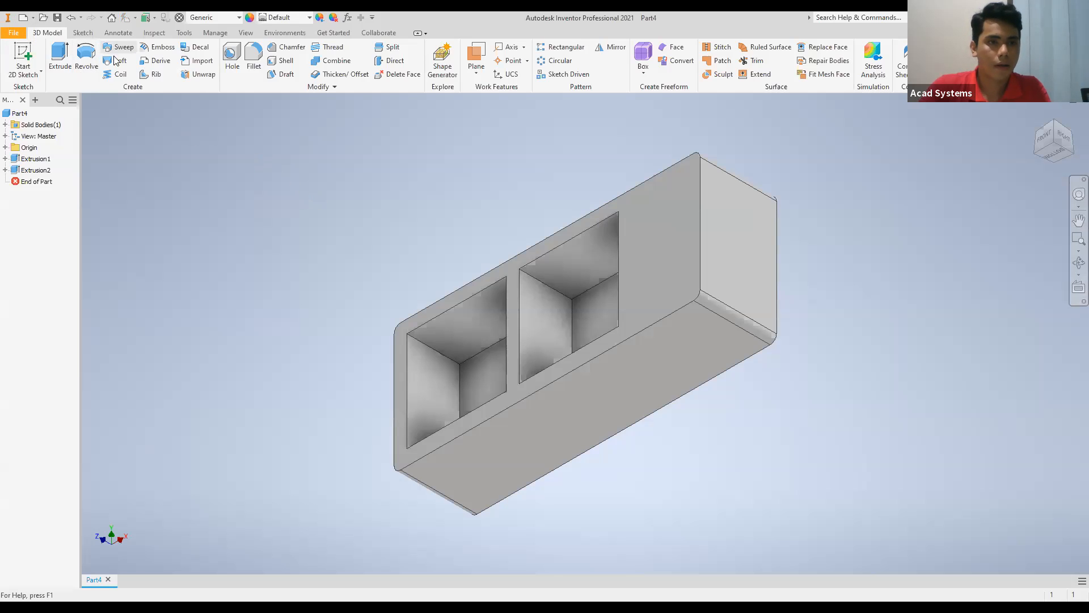
Fillet the four floor edges of both bowls with a 40 mm radius.
left_click(254, 55)
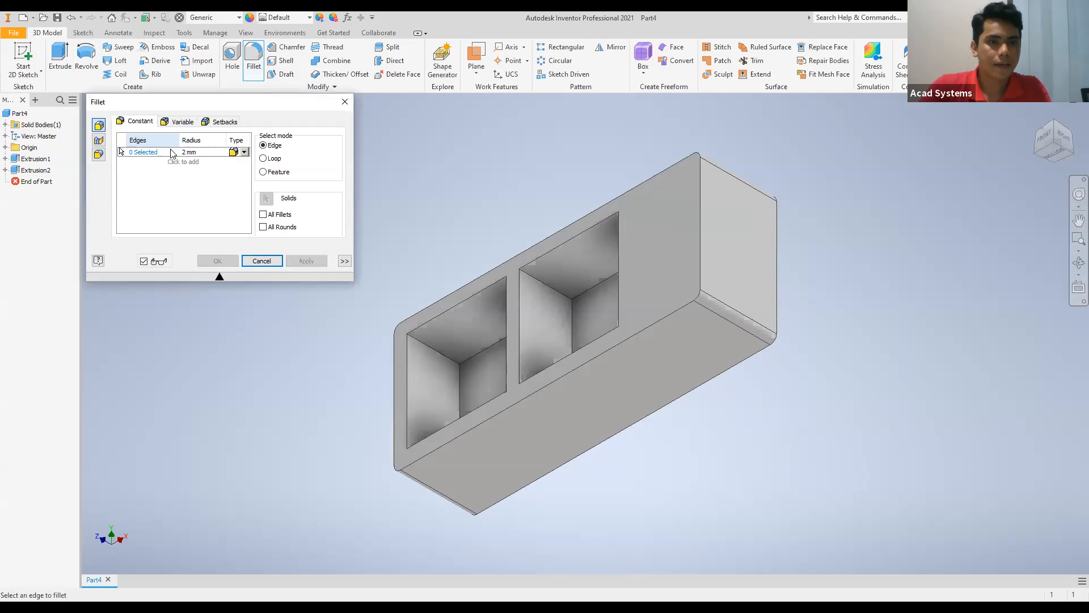
left_click(193, 152)
type("40")
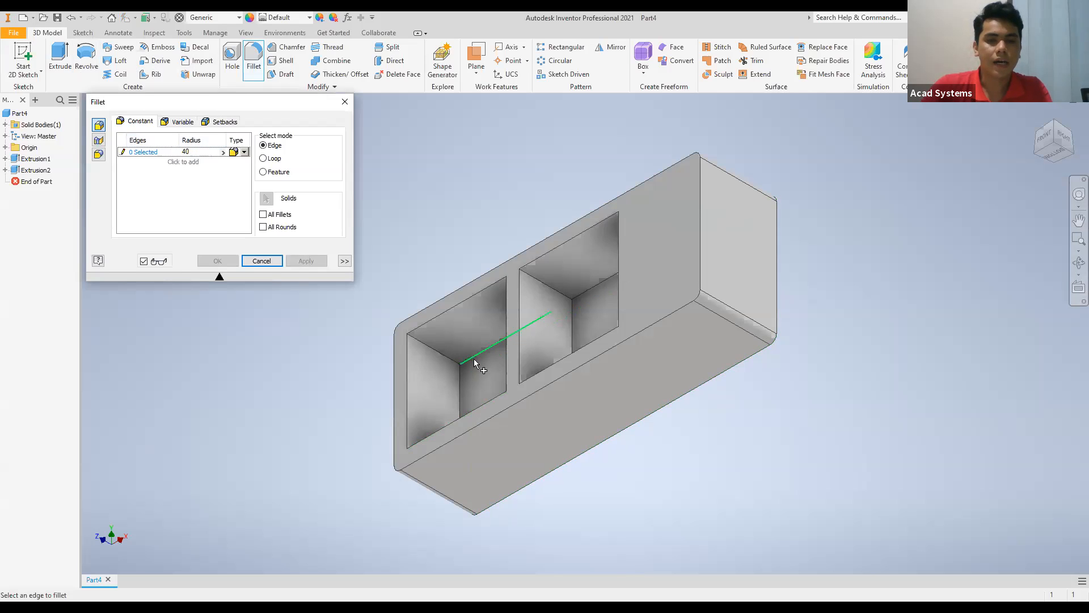
scroll(475, 363, "down", 2)
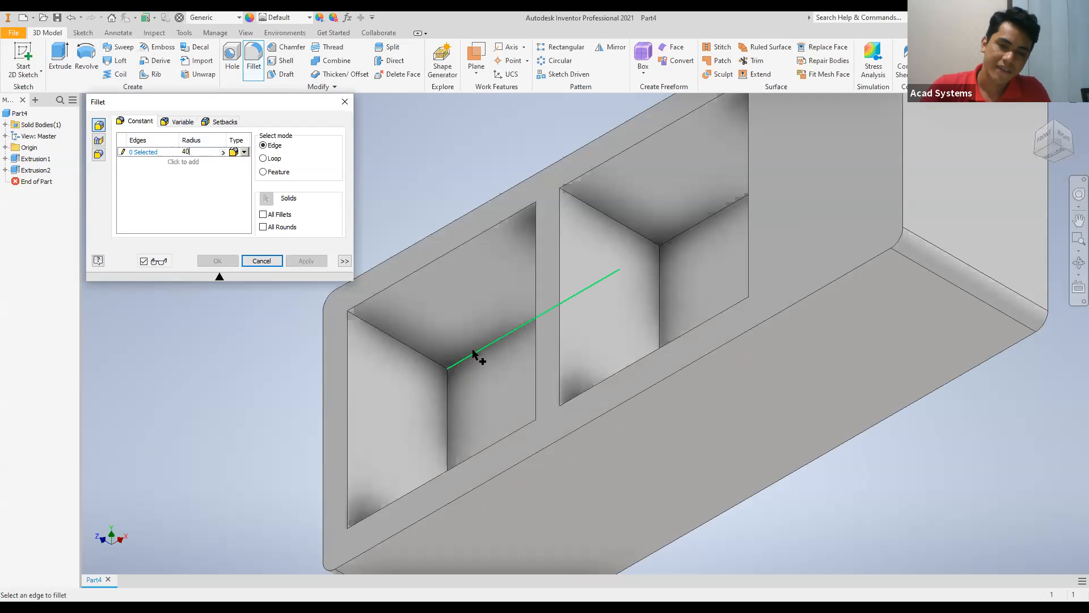
left_click(474, 354)
left_click(448, 394)
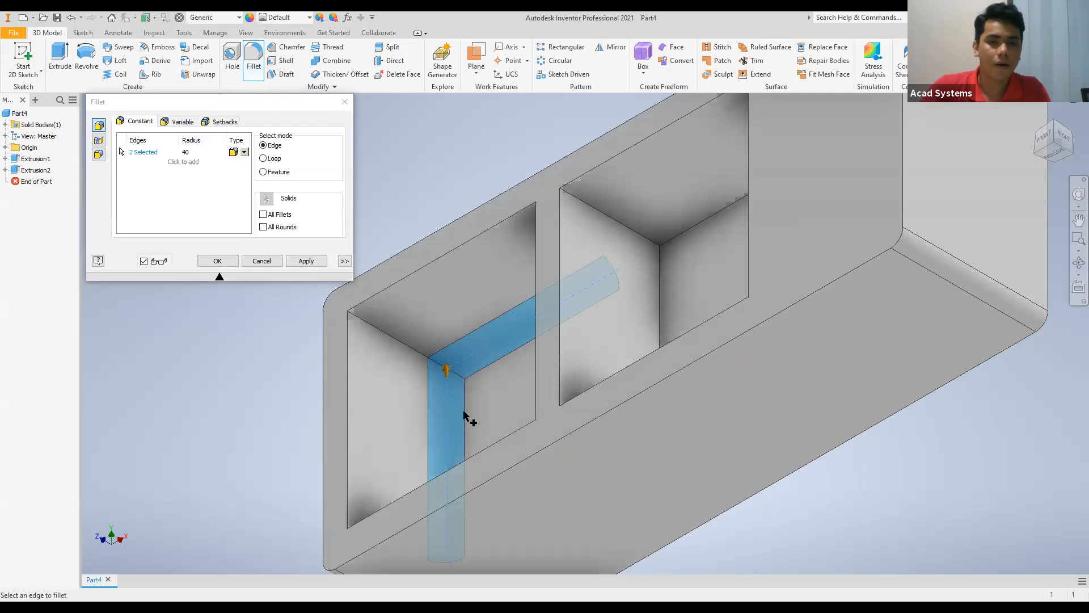
left_click(621, 333)
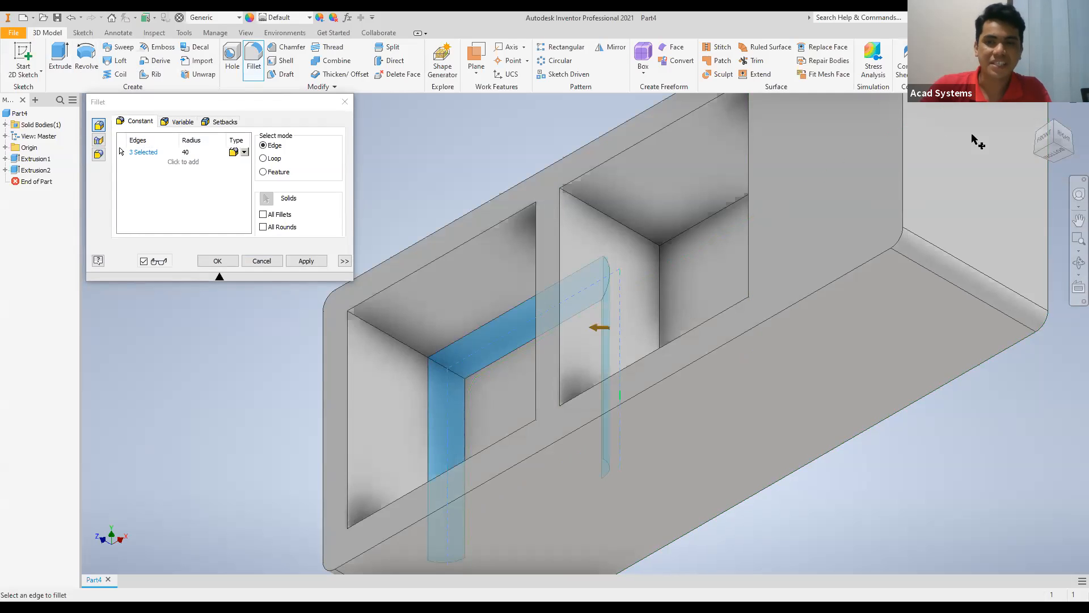
left_click(535, 518)
left_click(702, 423)
left_click(657, 318)
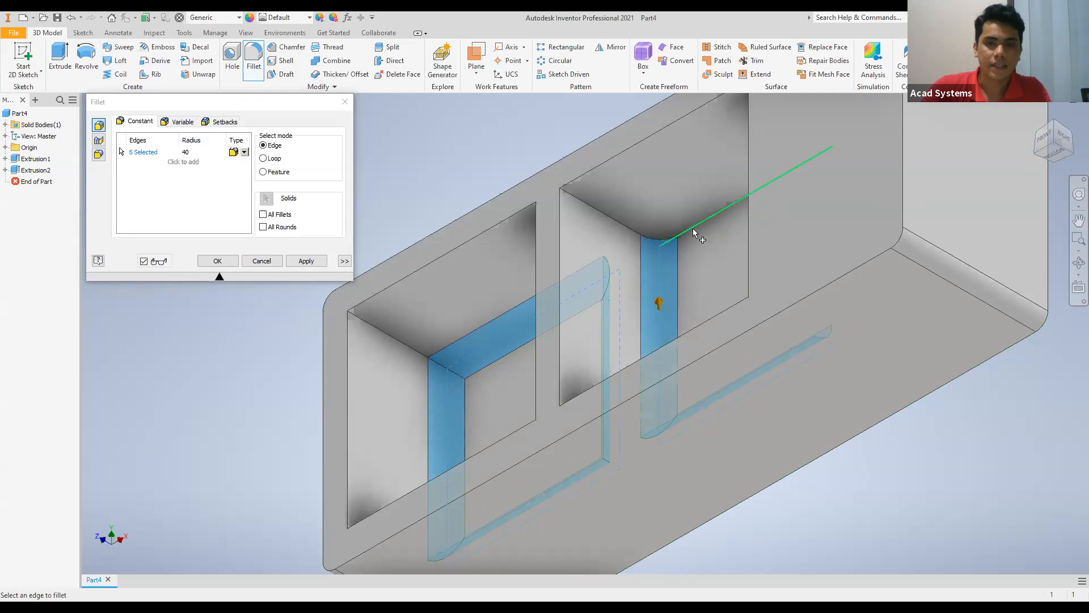
left_click(694, 233)
left_click(834, 243)
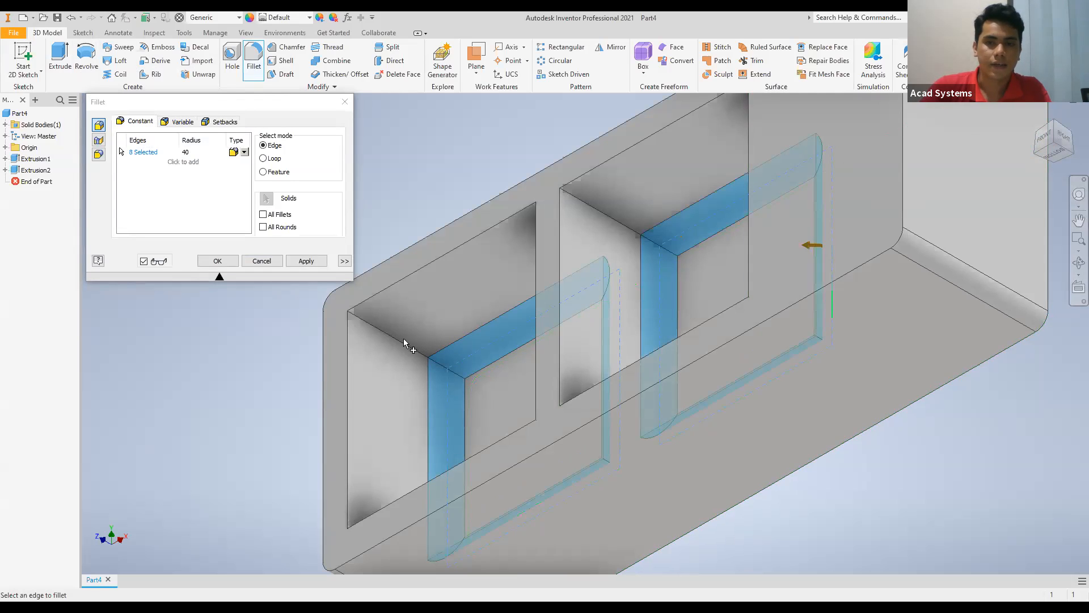
left_click(307, 262)
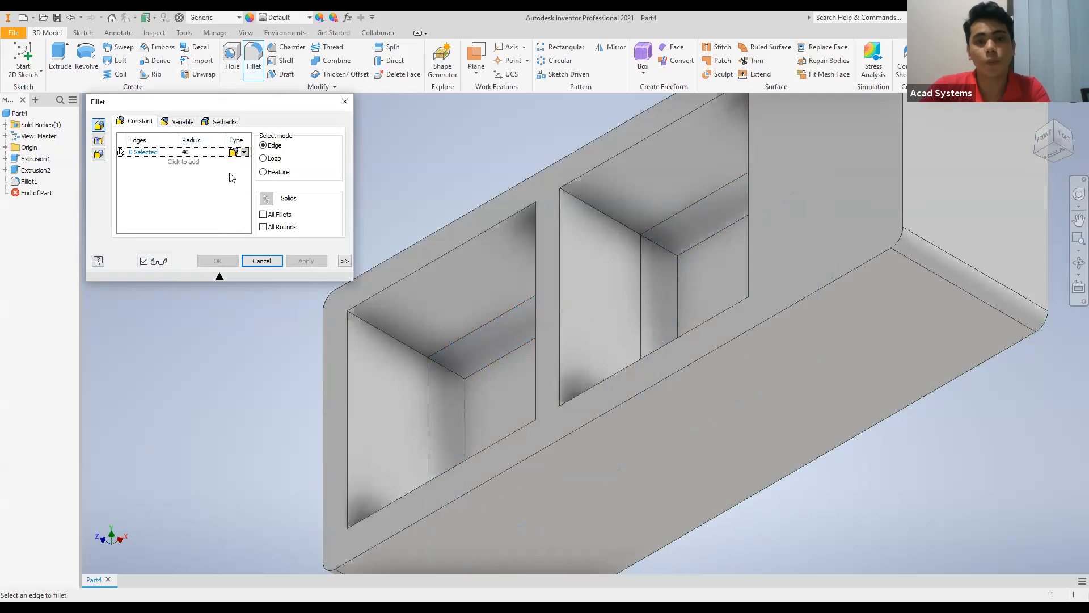
Fillet the four corner edges between the side walls of each bowl with a 65 mm radius and leave the Fillet command.
left_click(194, 153)
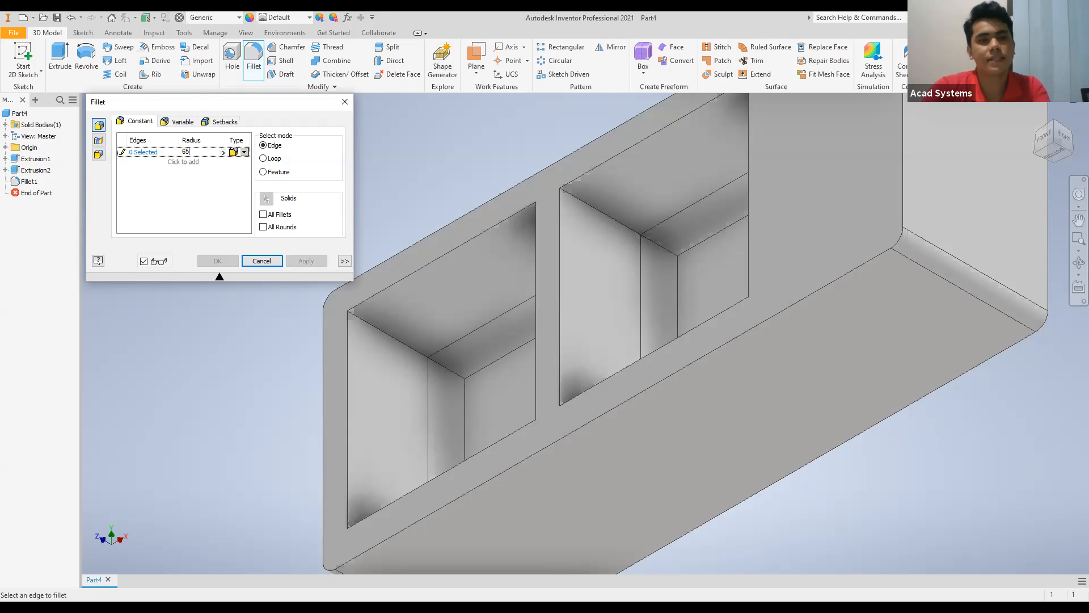
left_click(415, 349)
left_click(601, 227)
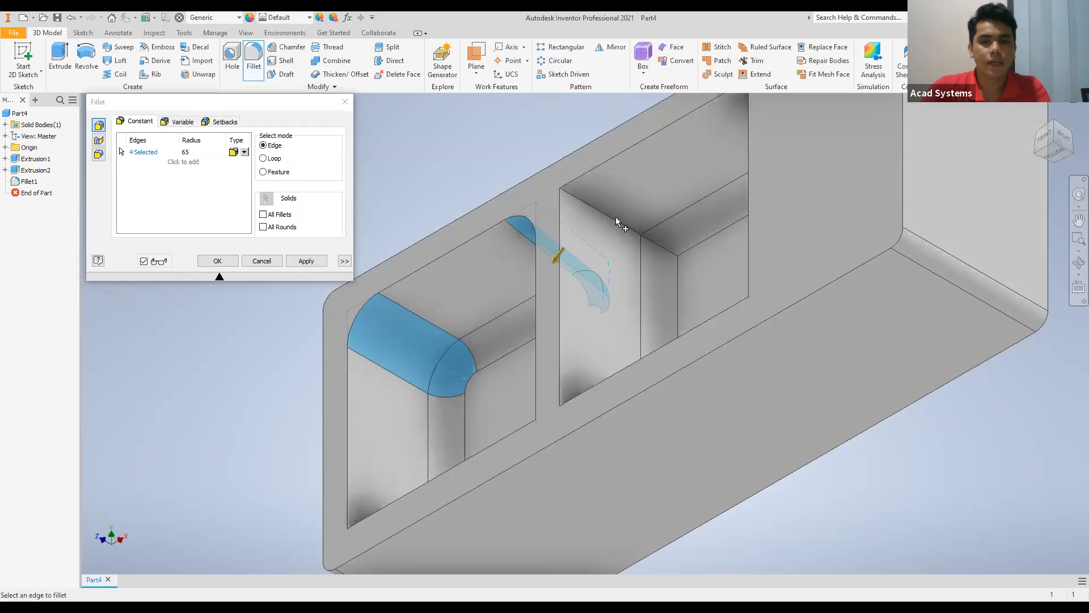
left_click(618, 223)
left_click(799, 124)
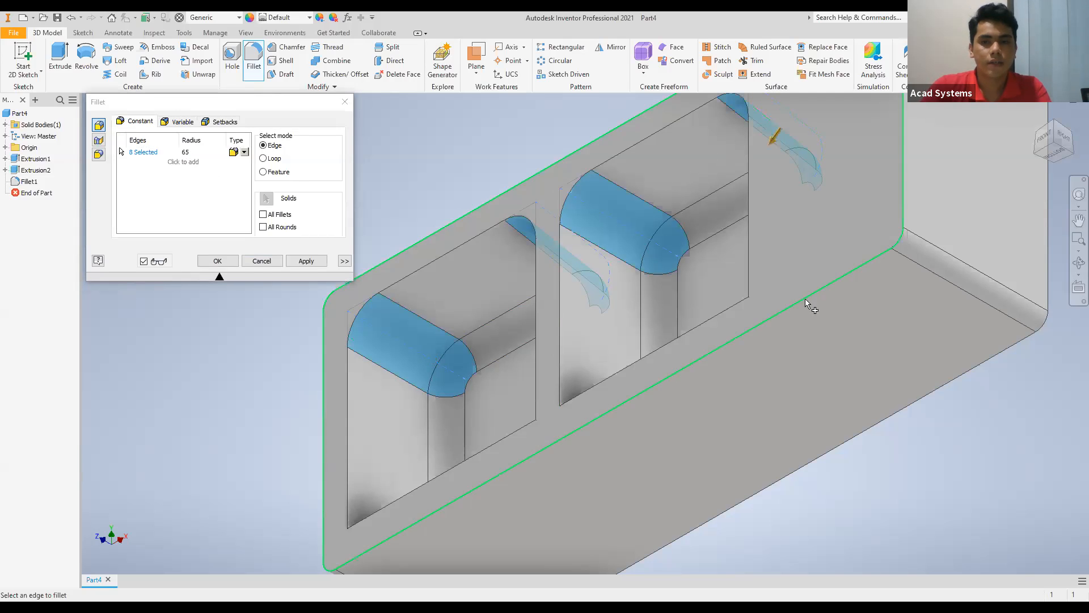
left_click(761, 305)
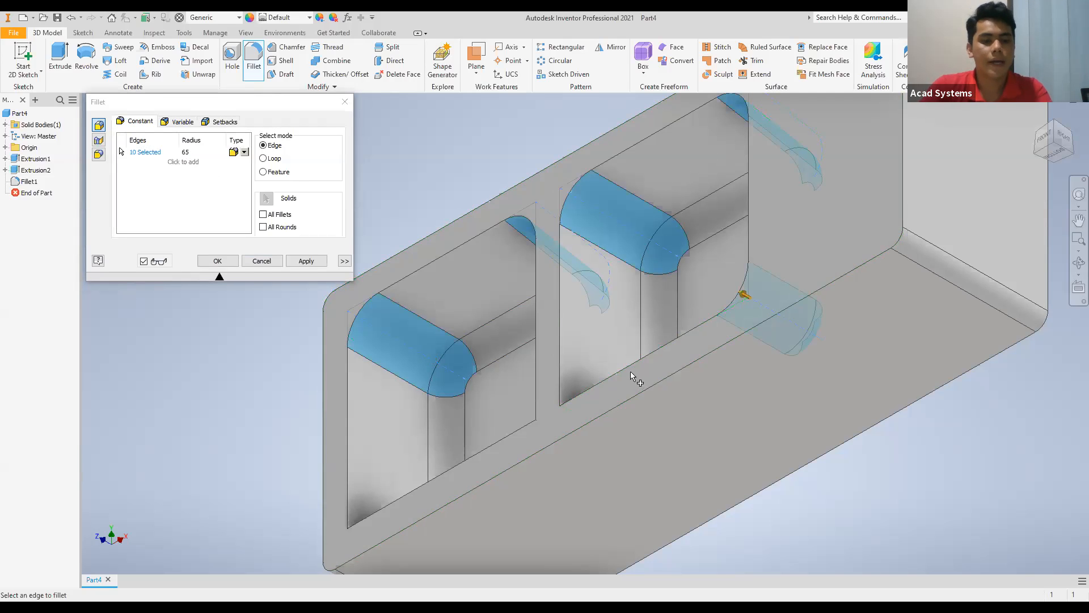
left_click(576, 417)
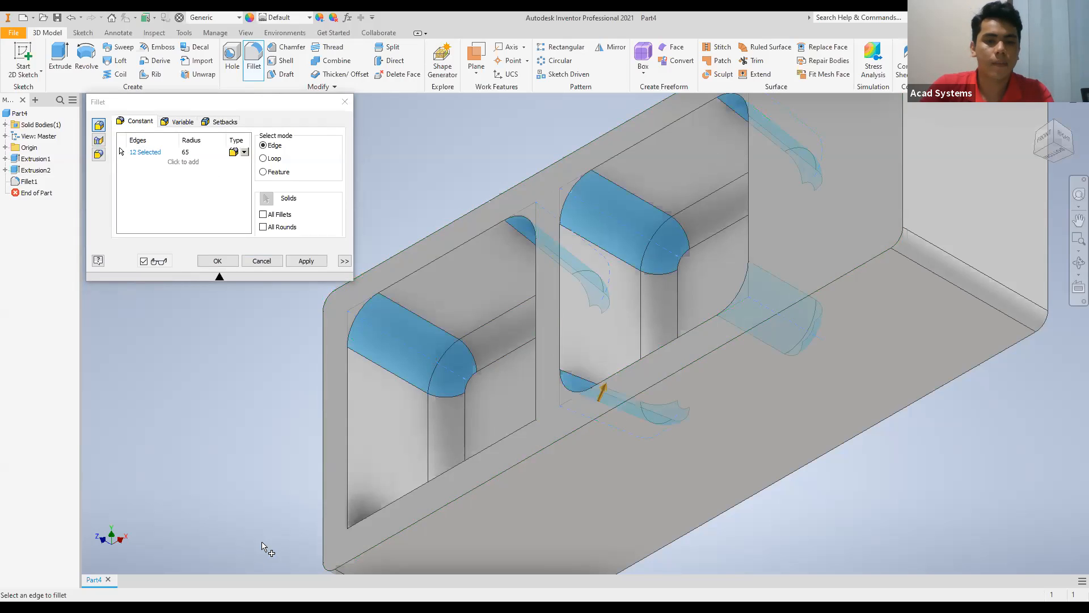
left_click(366, 530)
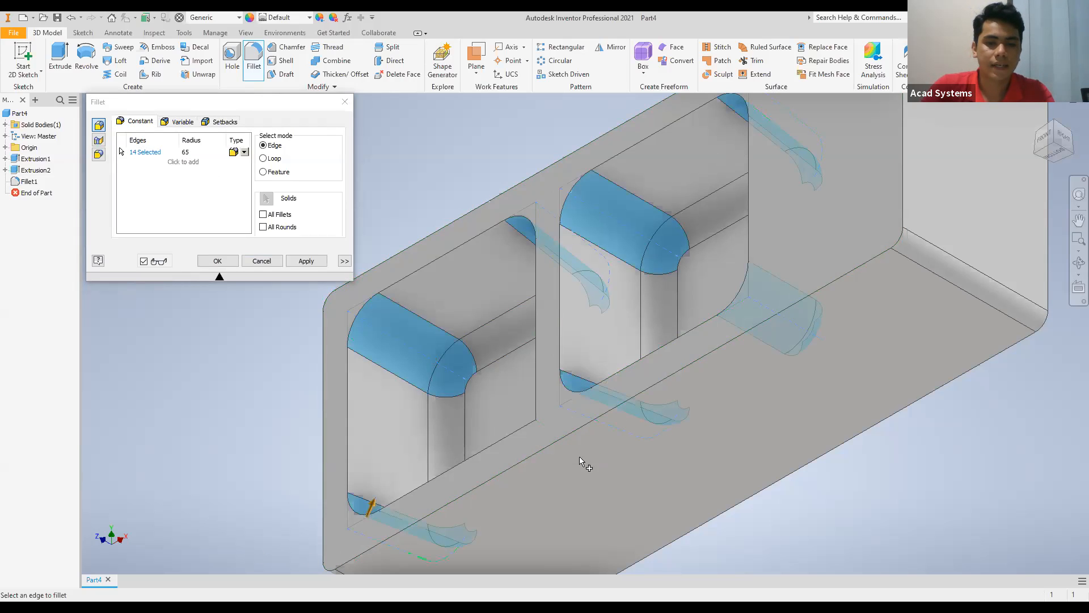
left_click(593, 459)
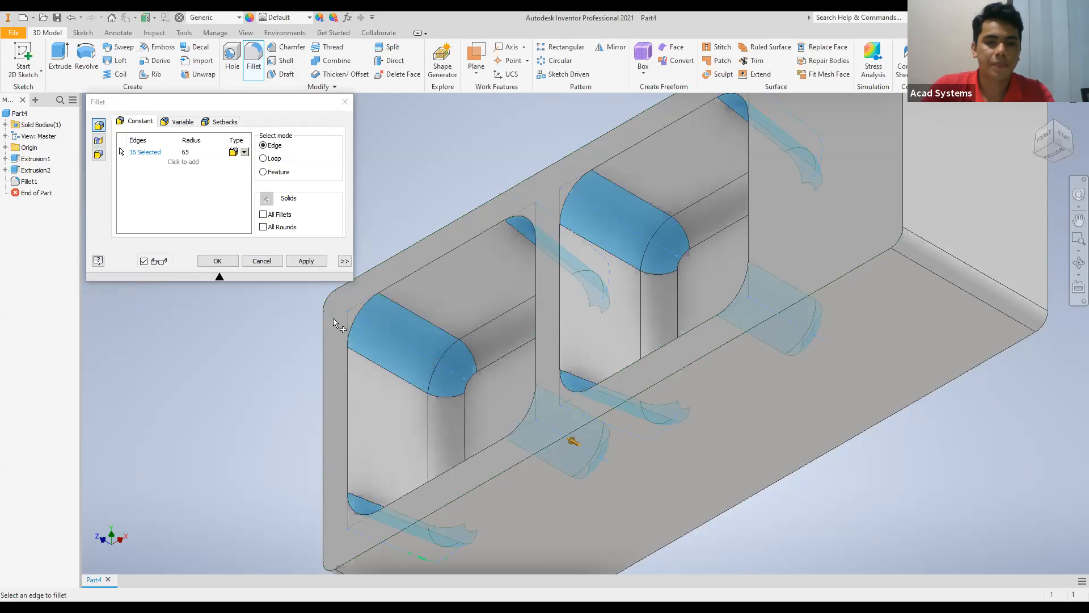
left_click(305, 261)
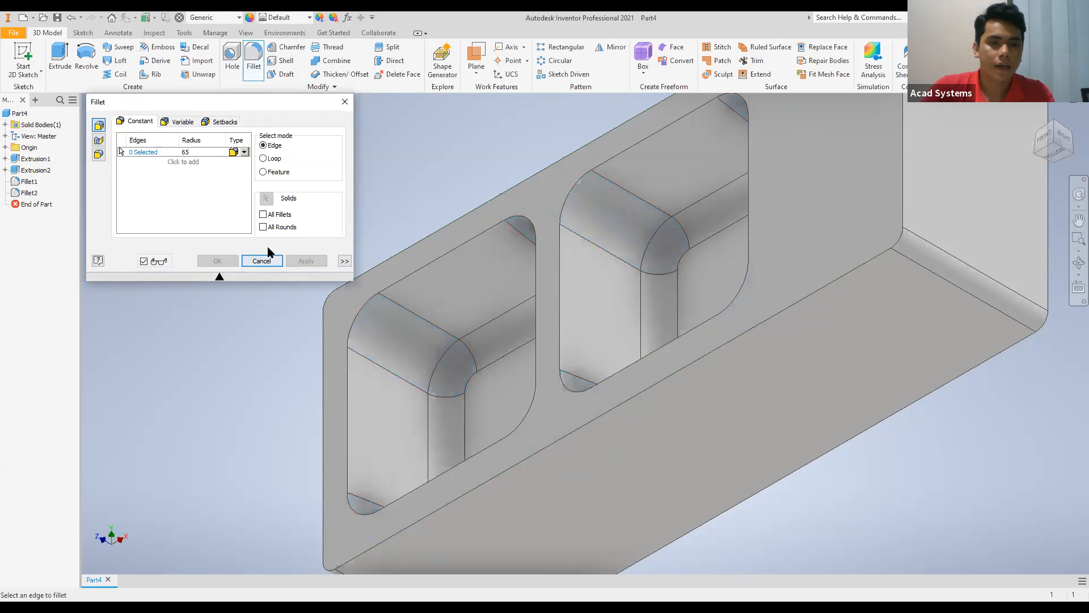
left_click(348, 104)
Start a 2D sketch on the block face with the bowl openings and orient it horizontally in the front view.
middle_click_drag(686, 311, 685, 310, "shift")
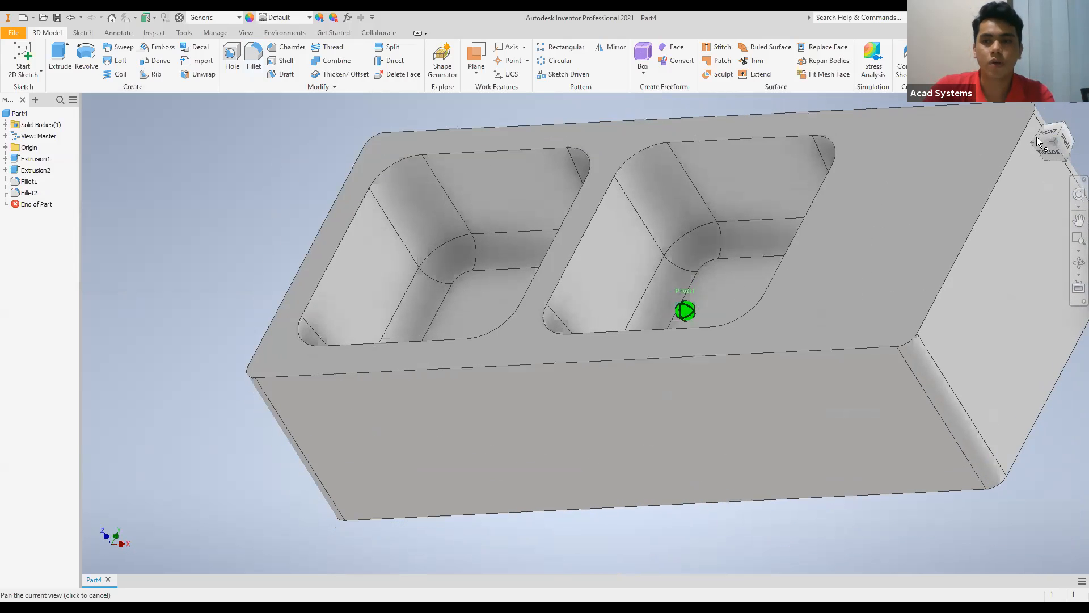
left_click(1034, 144)
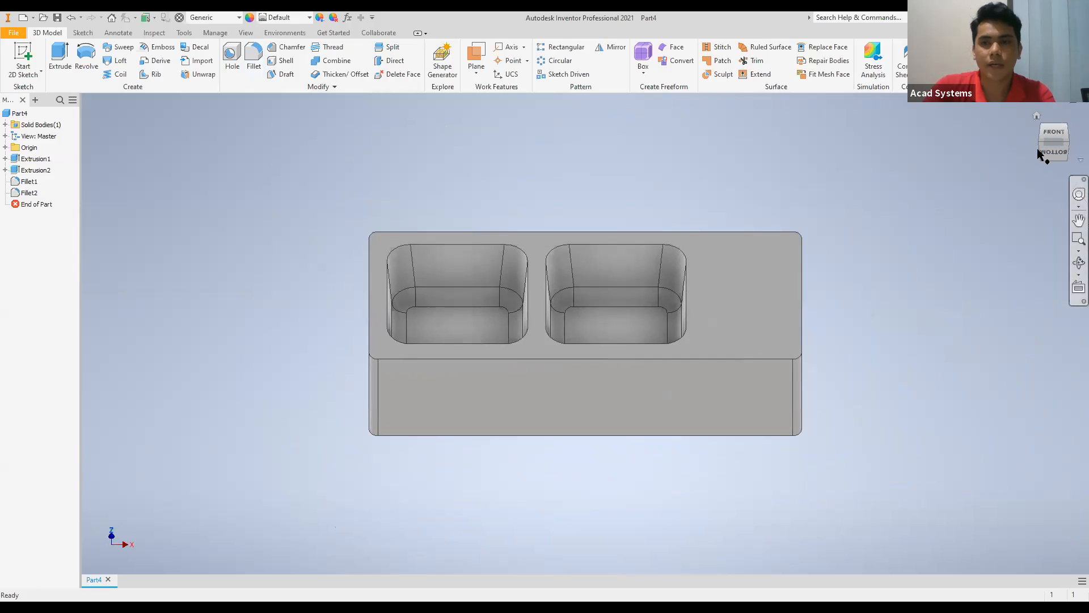
left_click(1040, 145)
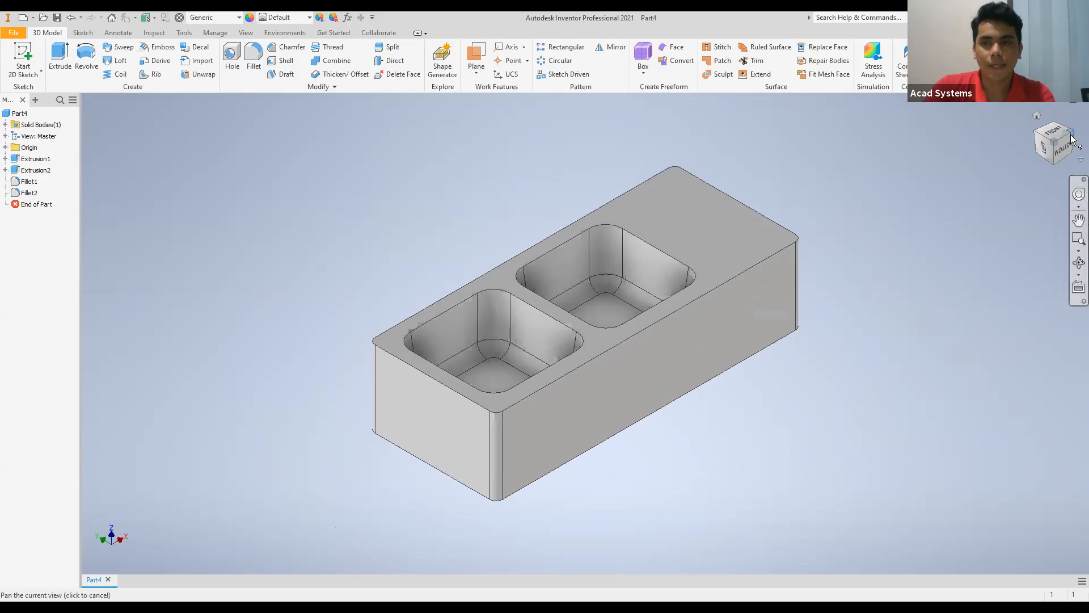
left_click(1059, 150)
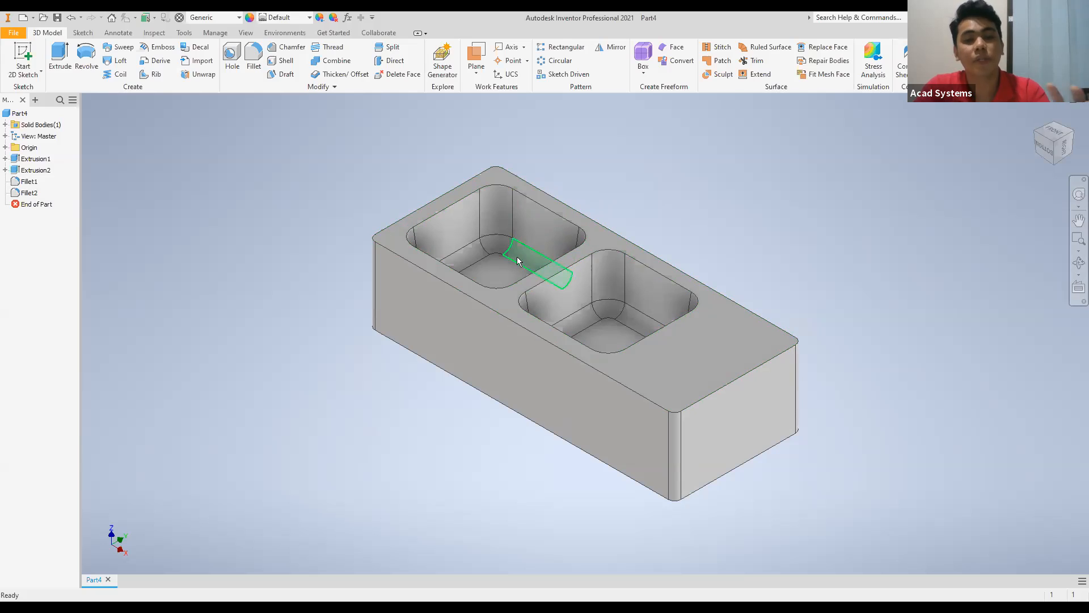
left_click(36, 58)
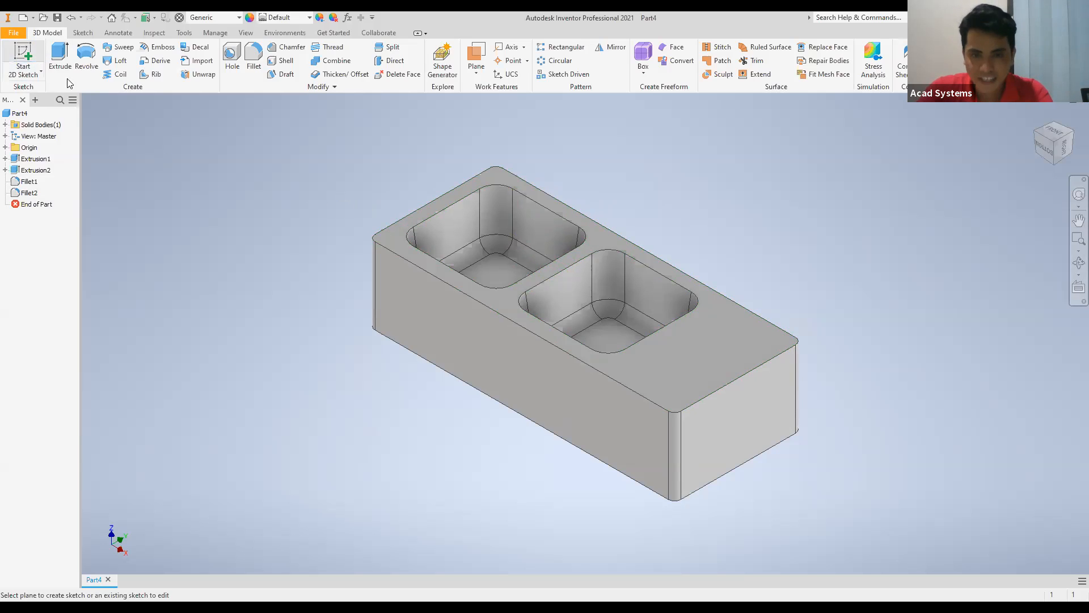
left_click(674, 359)
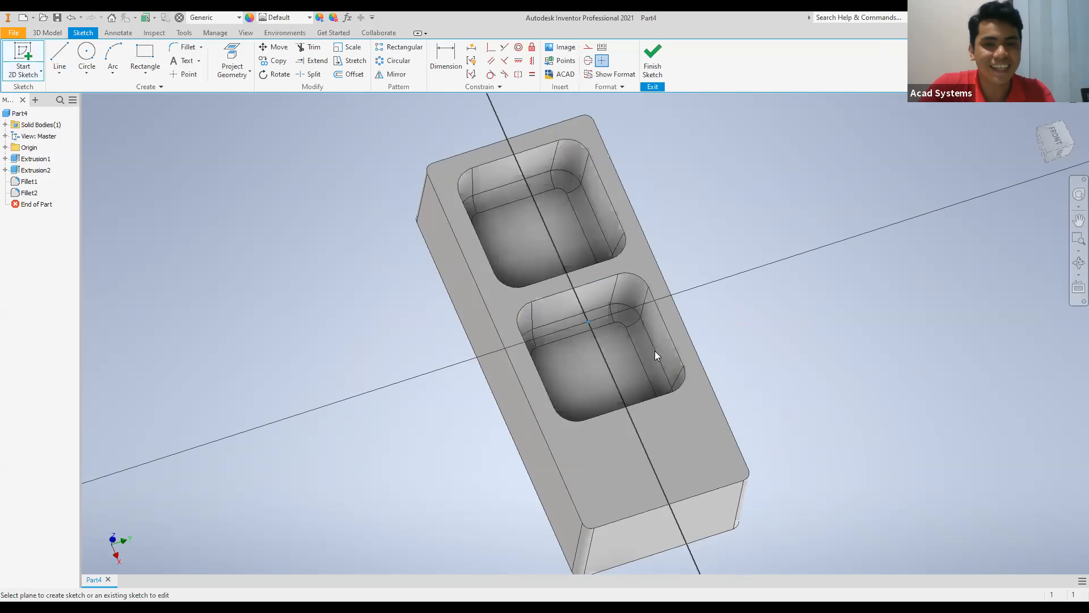
left_click(1071, 115)
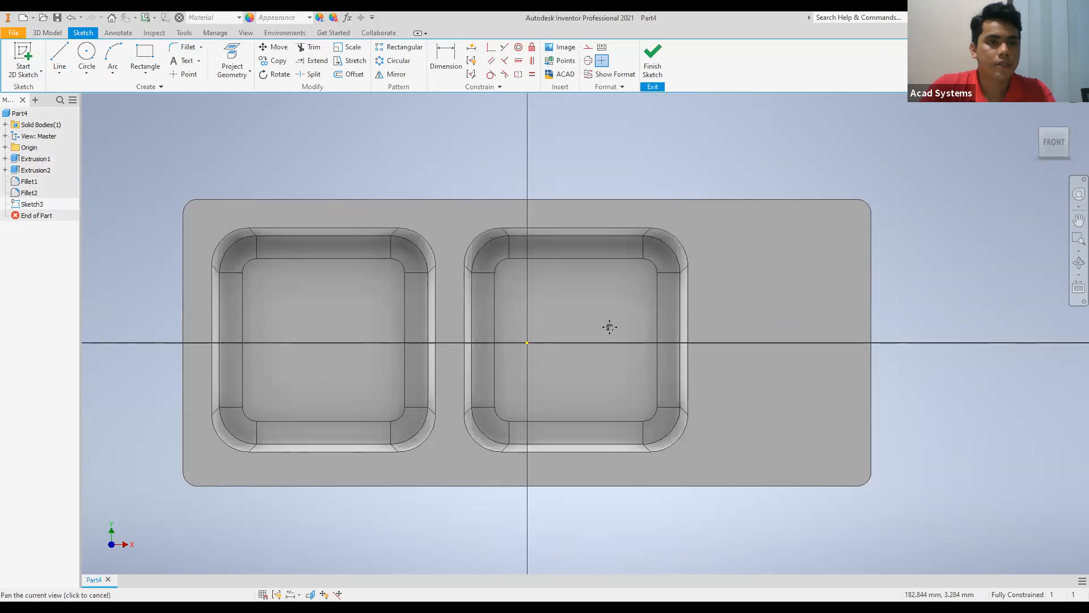
middle_click_drag(609, 327, 576, 306)
scroll(576, 306, "down", 1)
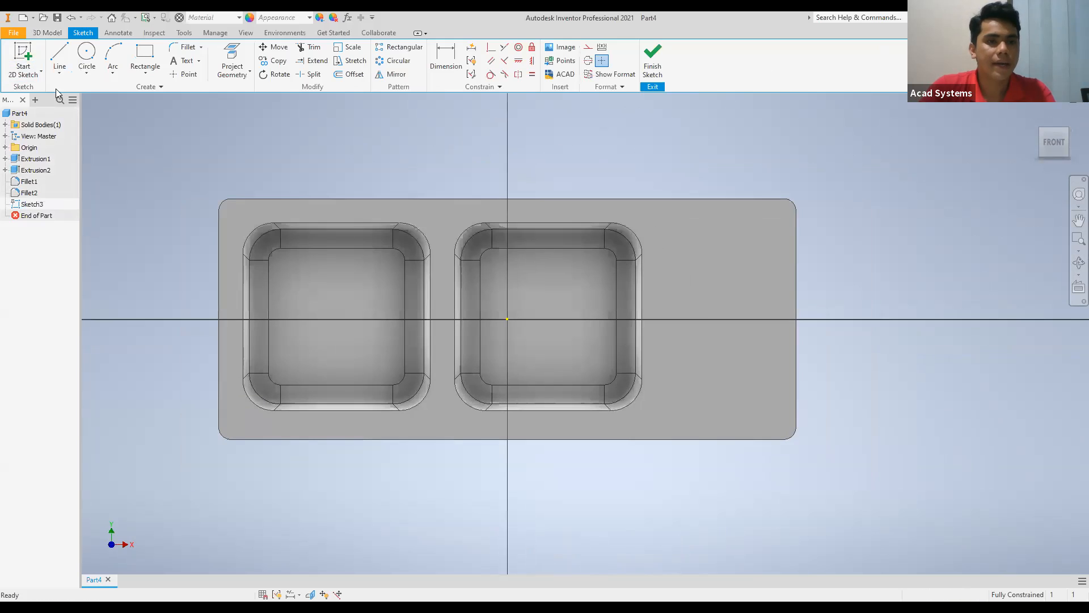
Project the face's outer outline and both bowl openings into the sketch.
left_click(236, 54)
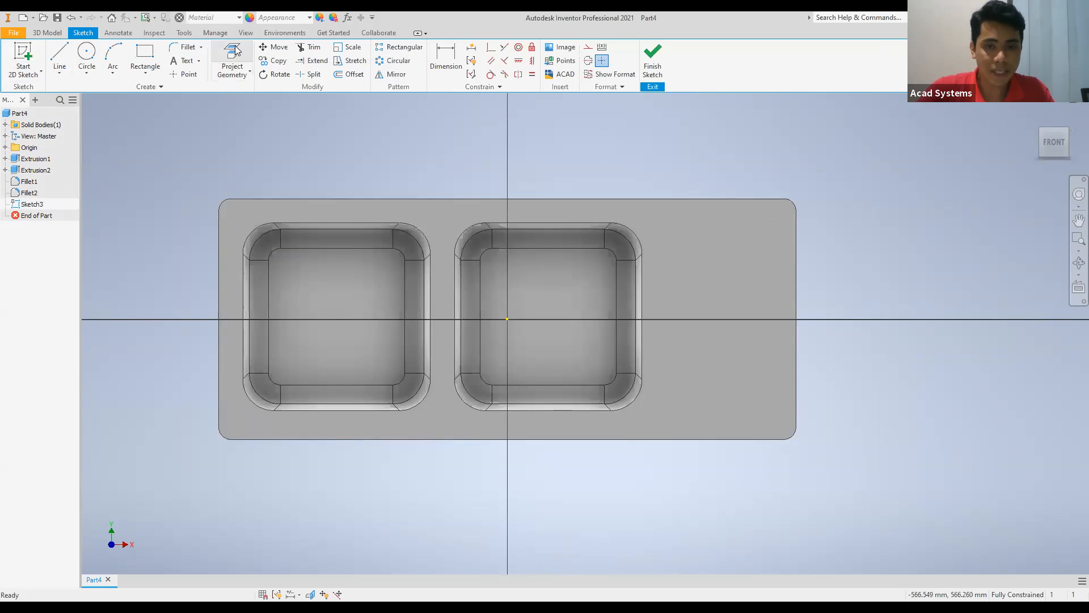
left_click(704, 265)
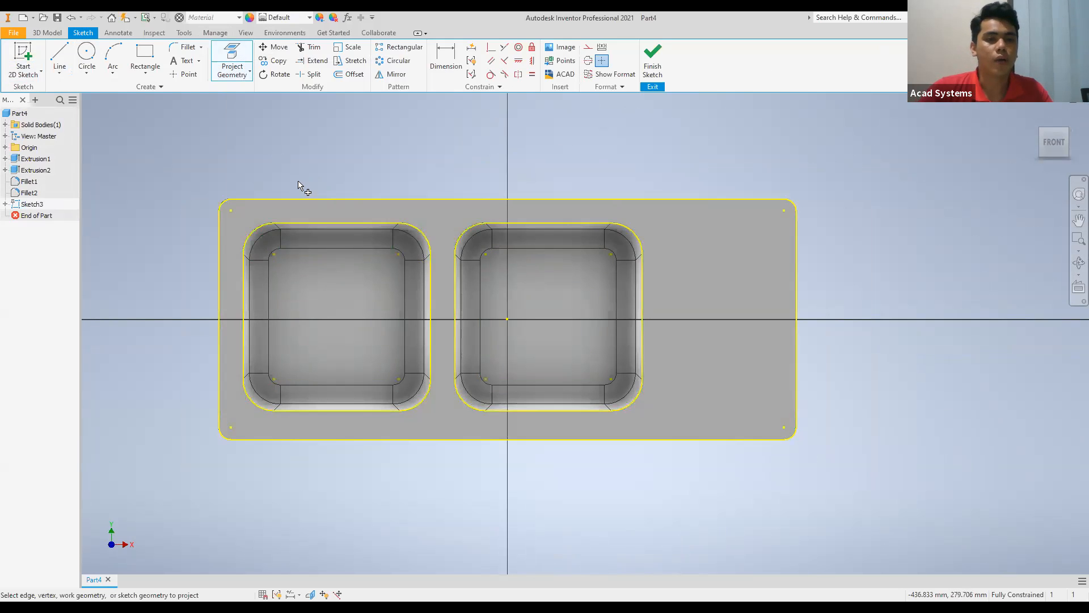
key("Escape")
Convert the projected outlines of both bowl openings to construction geometry.
scroll(261, 206, "up", 2)
mouse_move(261, 206)
middle_mouse_down()
mouse_move(259, 114)
mouse_move(280, 140)
middle_mouse_up()
scroll(257, 105, "down", 6)
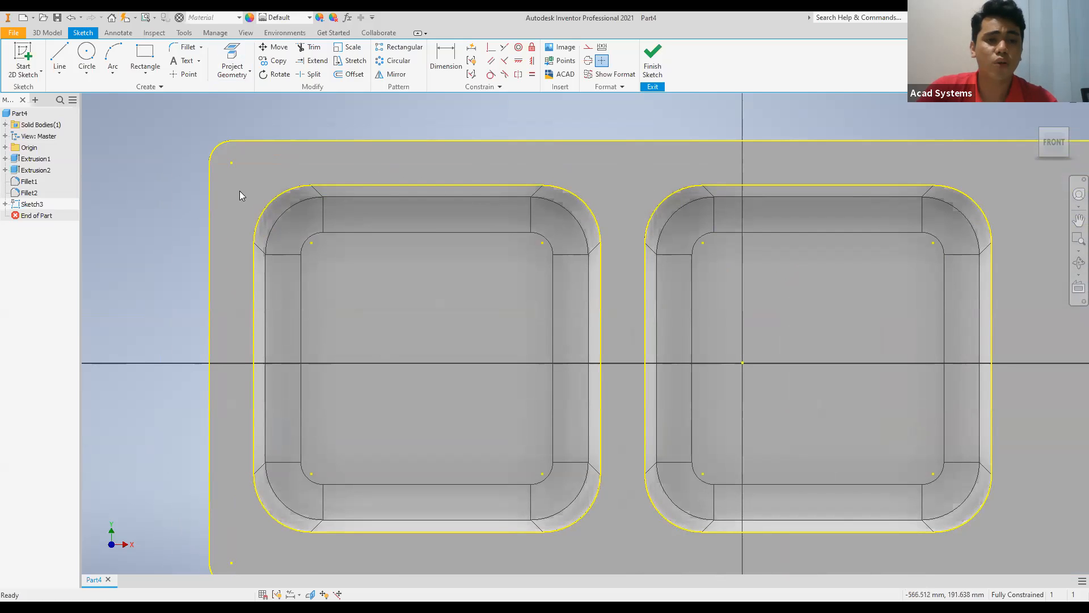
left_click_drag(246, 168, 1037, 548)
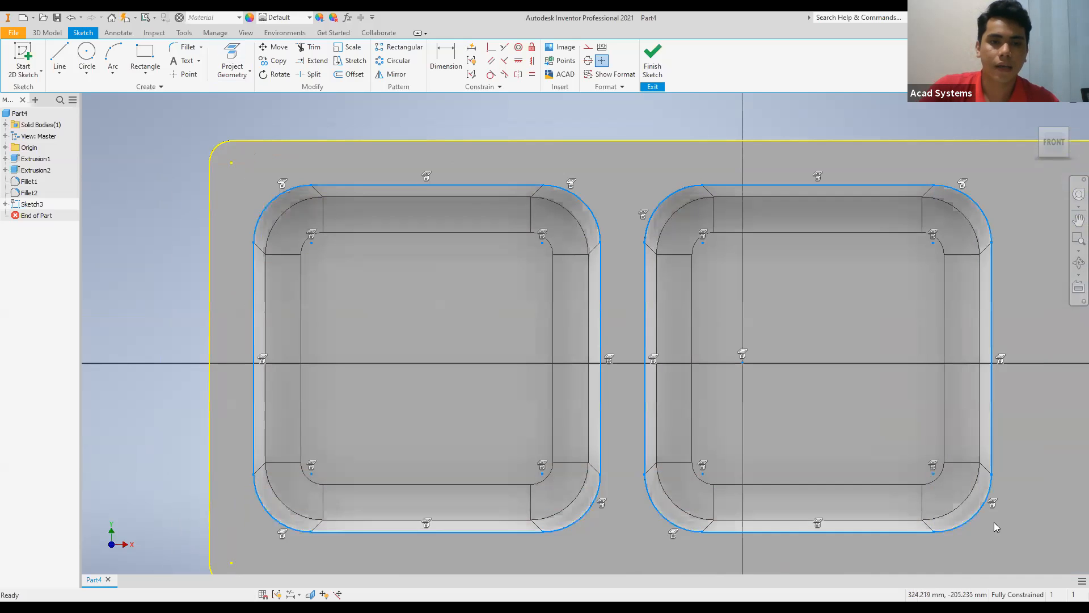
right_click(618, 183)
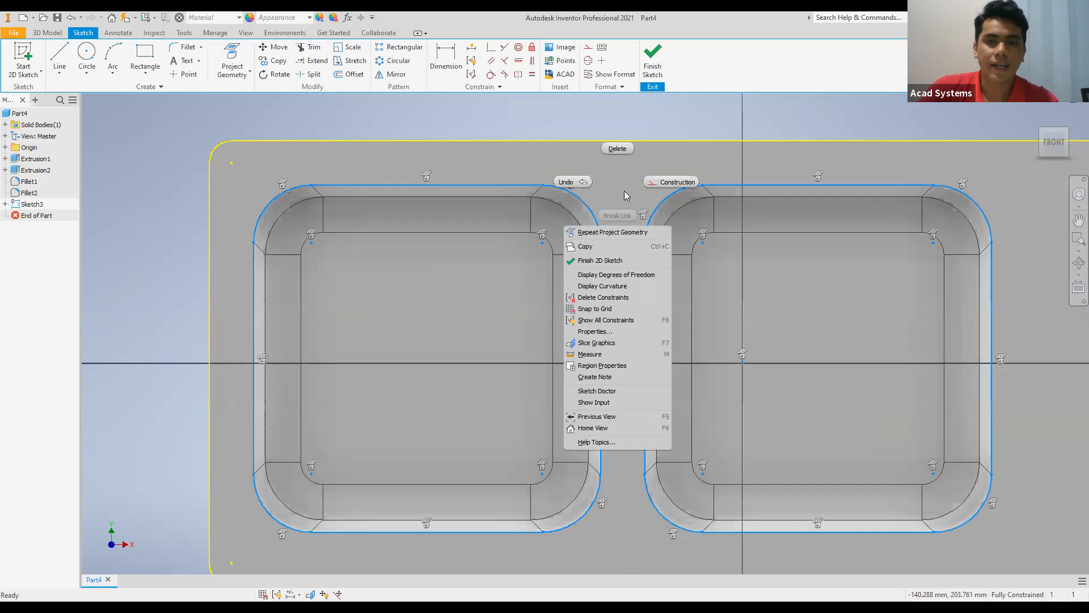
left_click(658, 182)
scroll(568, 198, "down", 5)
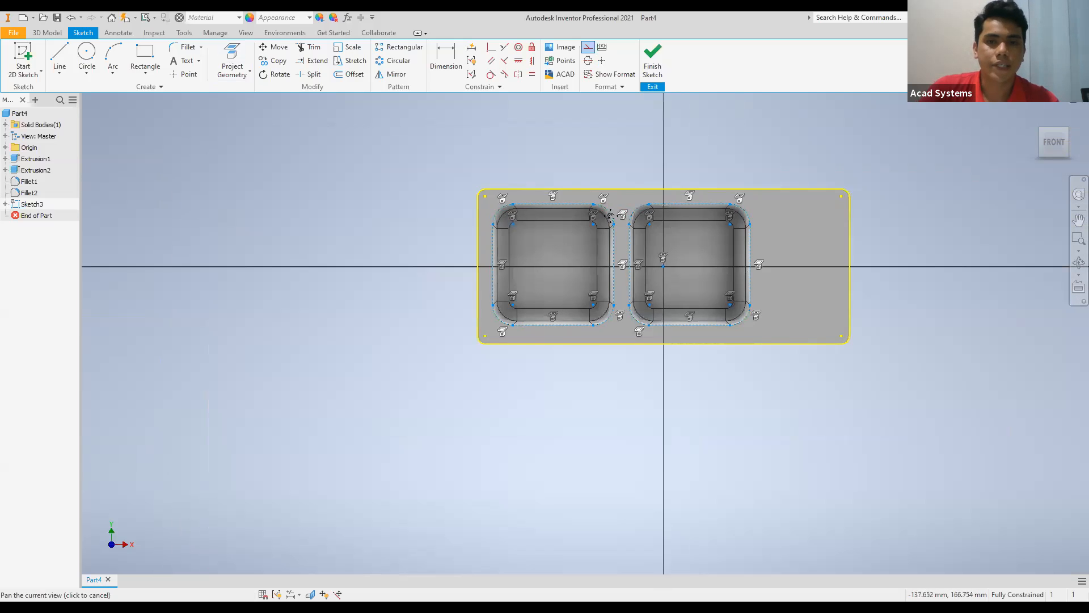
scroll(569, 250, "up", 3)
key("Escape")
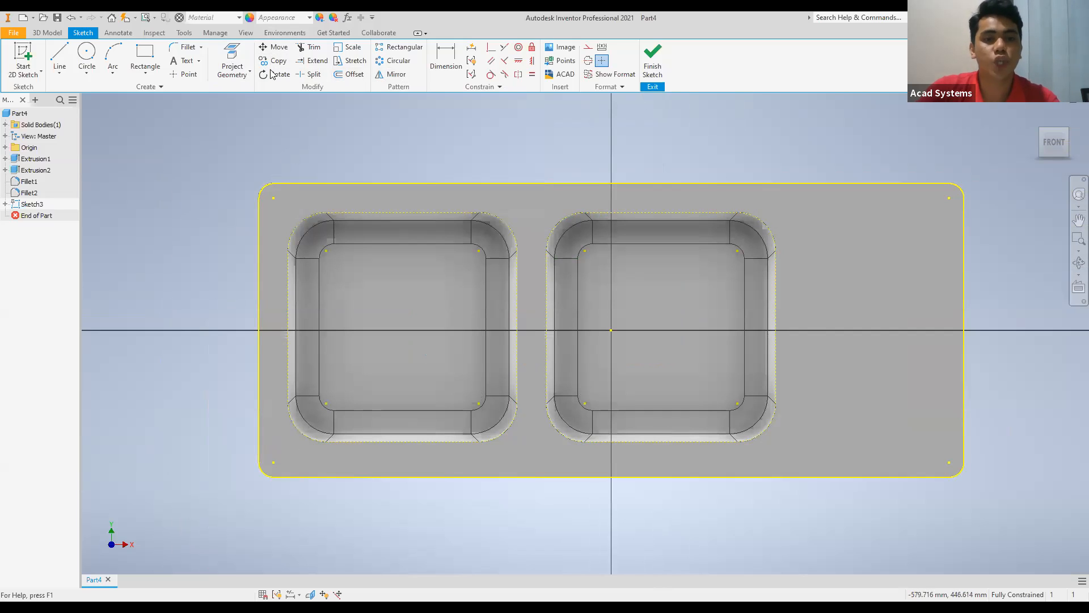
Offset the projected outer outline of the face inward by 15 mm.
left_click(348, 76)
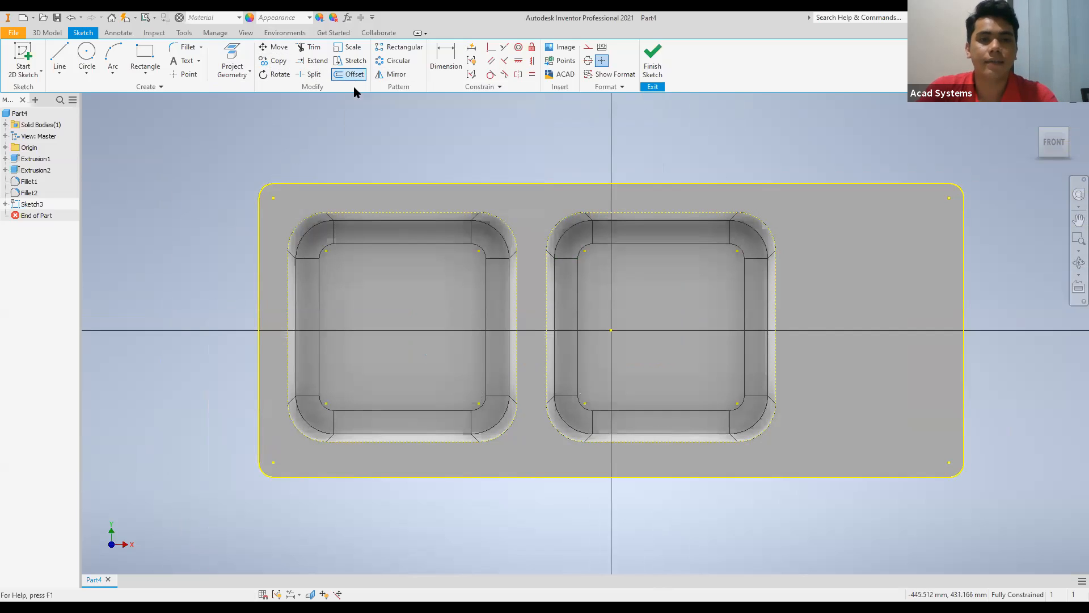
left_click(386, 183)
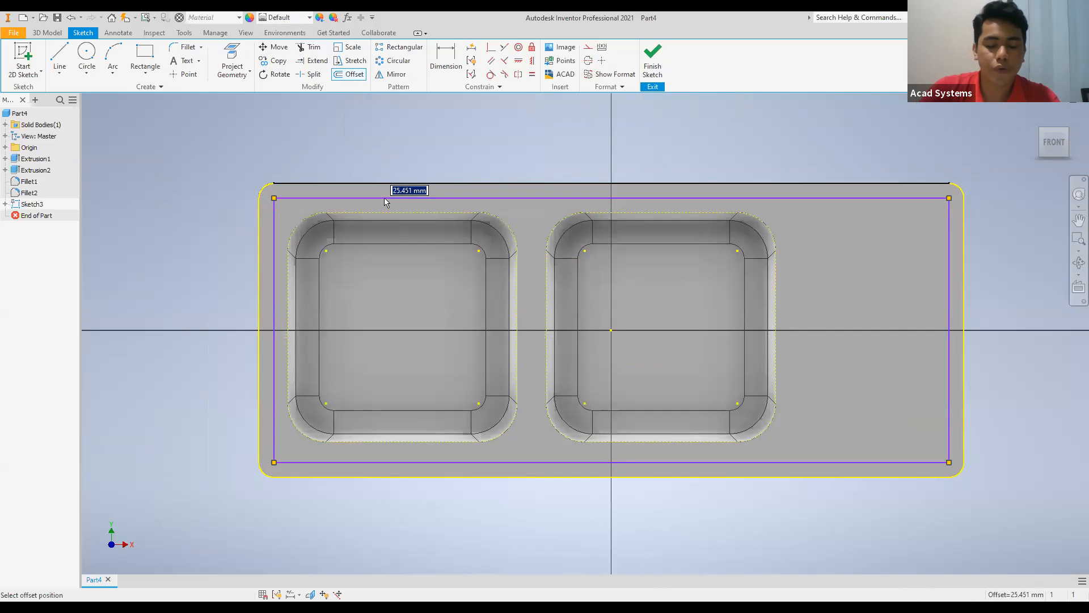
type("15")
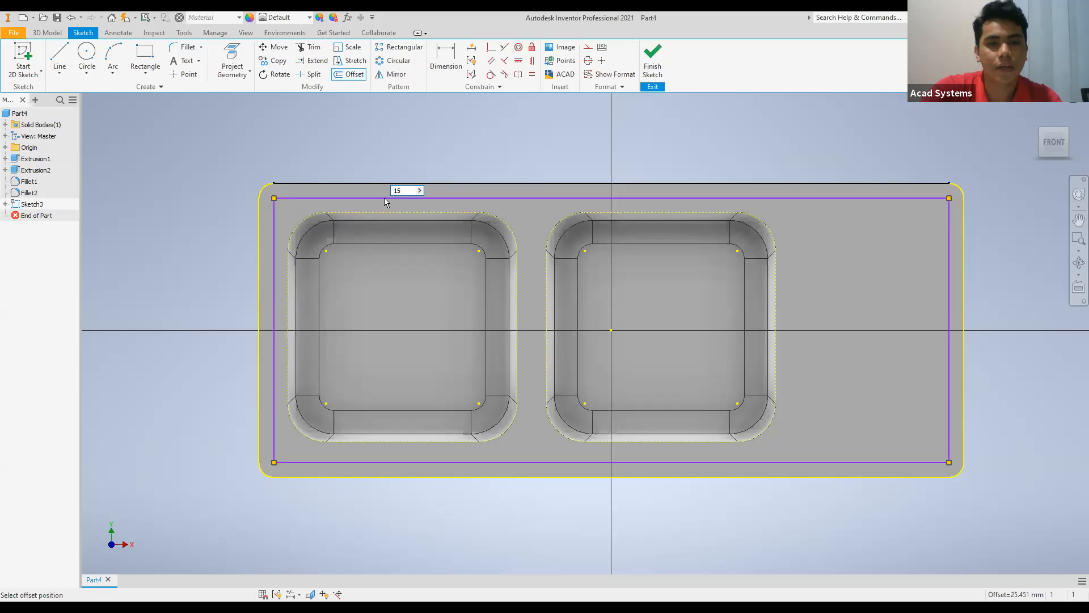
key("Return")
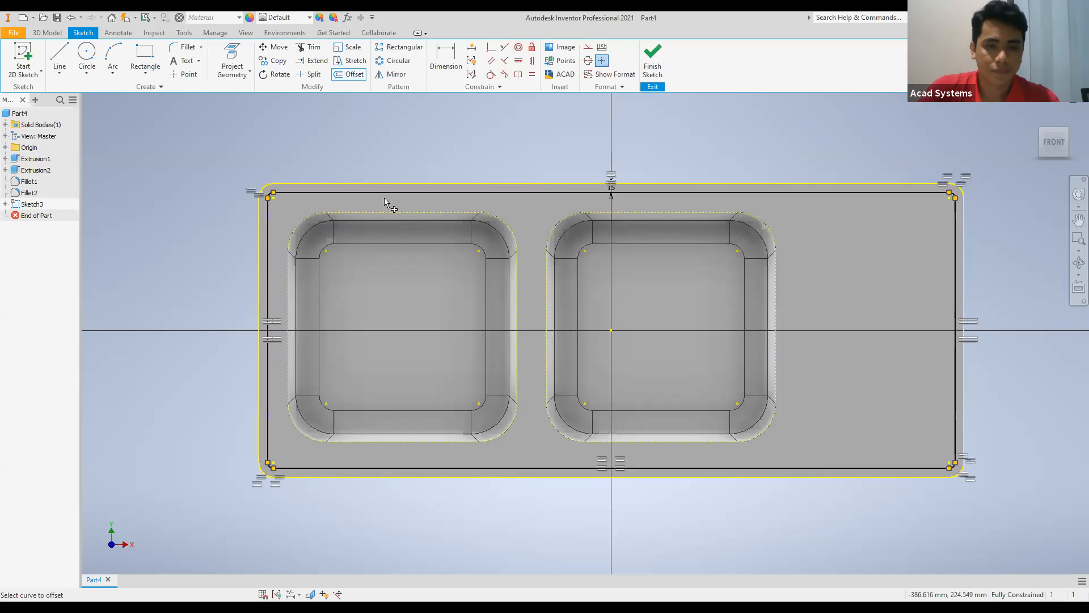
scroll(424, 227, "down", 2)
scroll(411, 207, "up", 5)
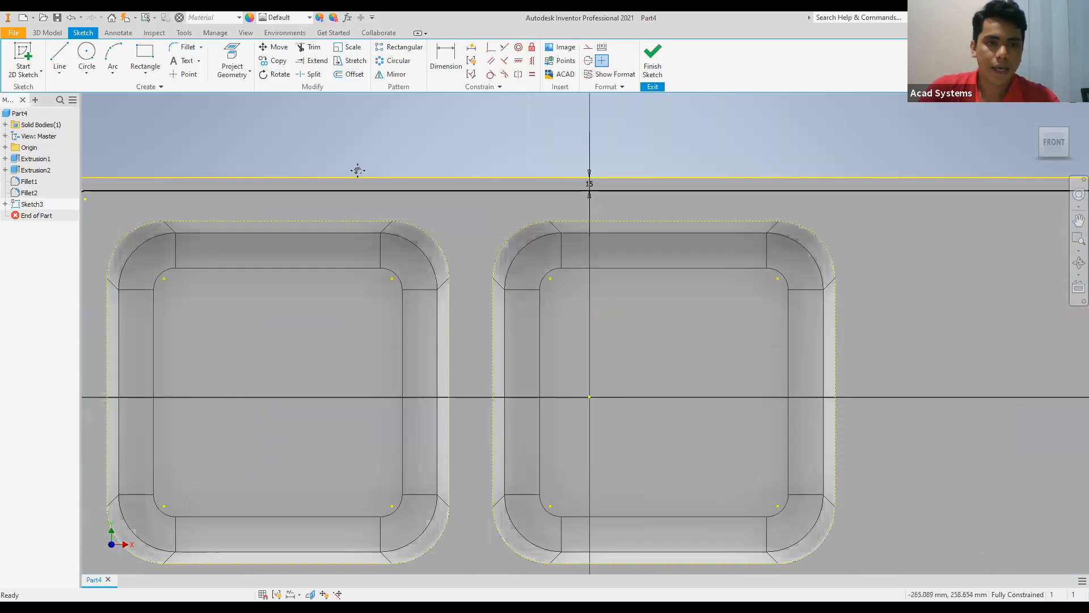
Round the four corners of the offset outline with 50 mm sketch fillets and finish the sketch.
scroll(177, 184, "down", 2)
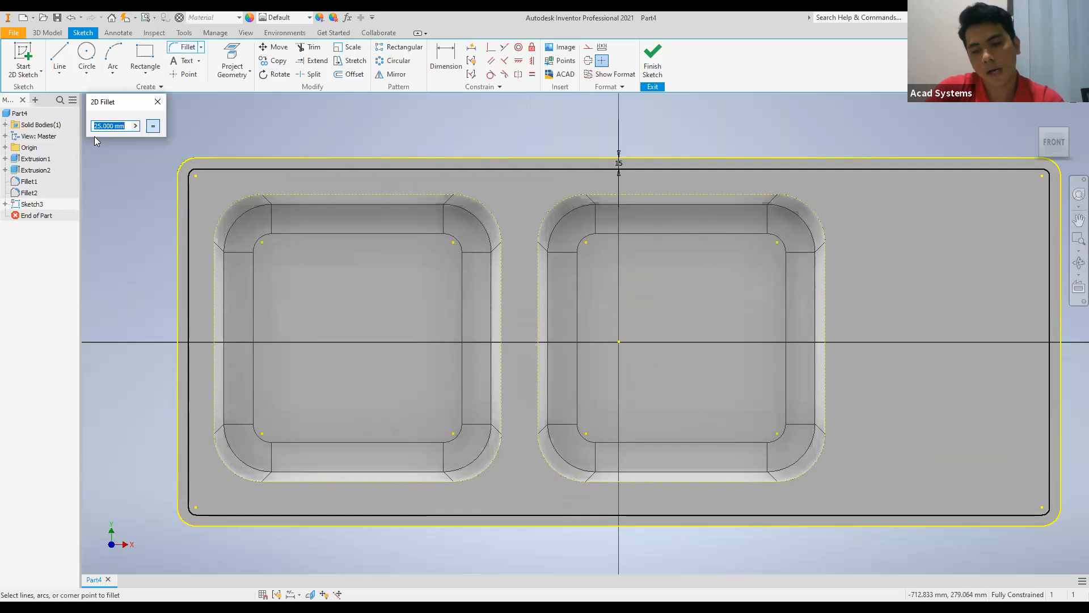
type("50")
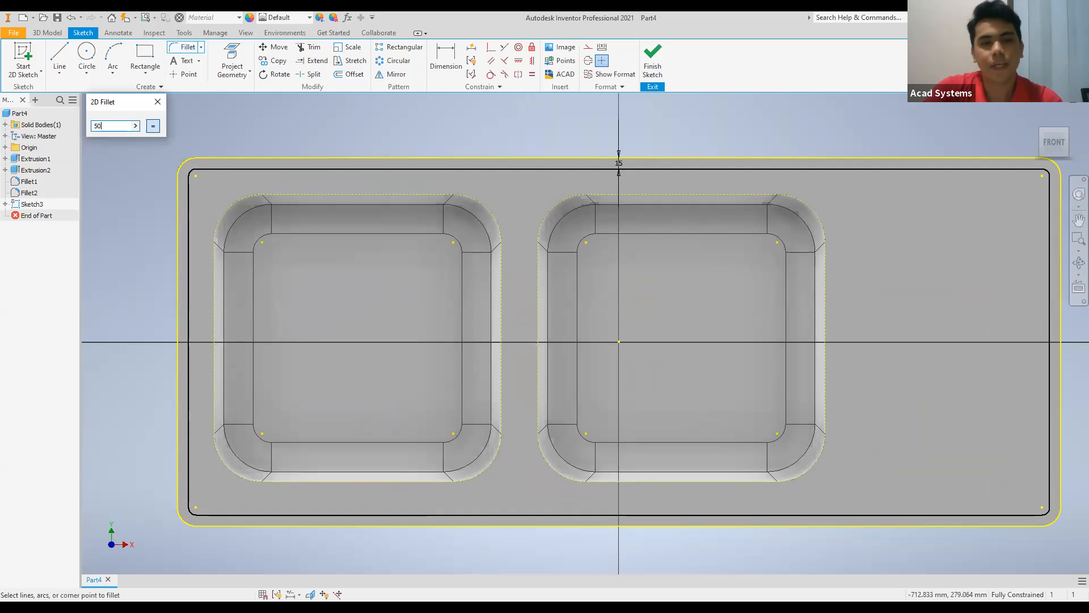
left_click(295, 167)
left_click(189, 205)
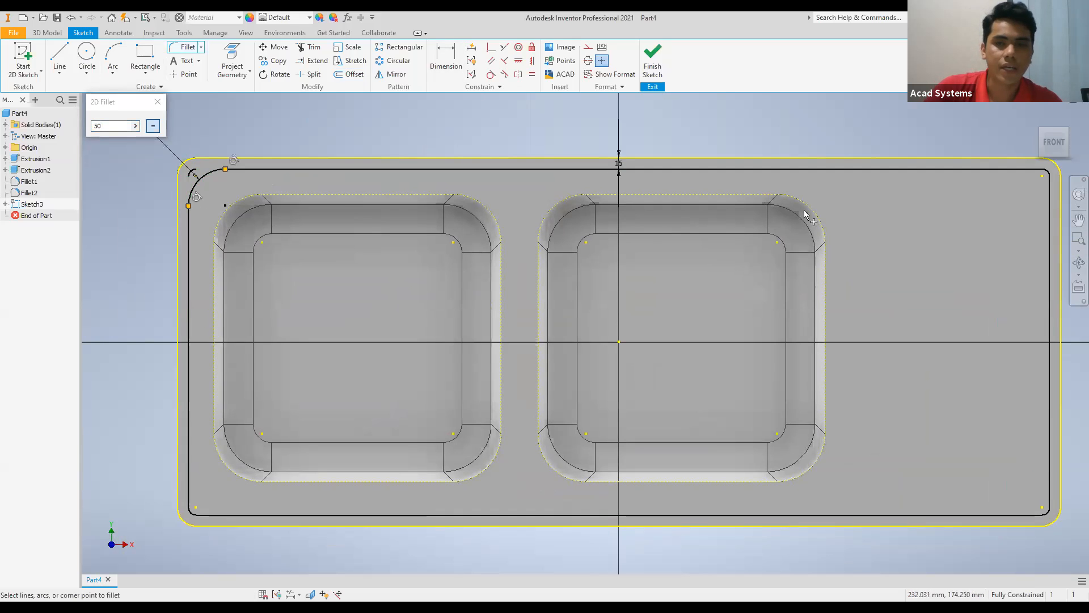
left_click(906, 169)
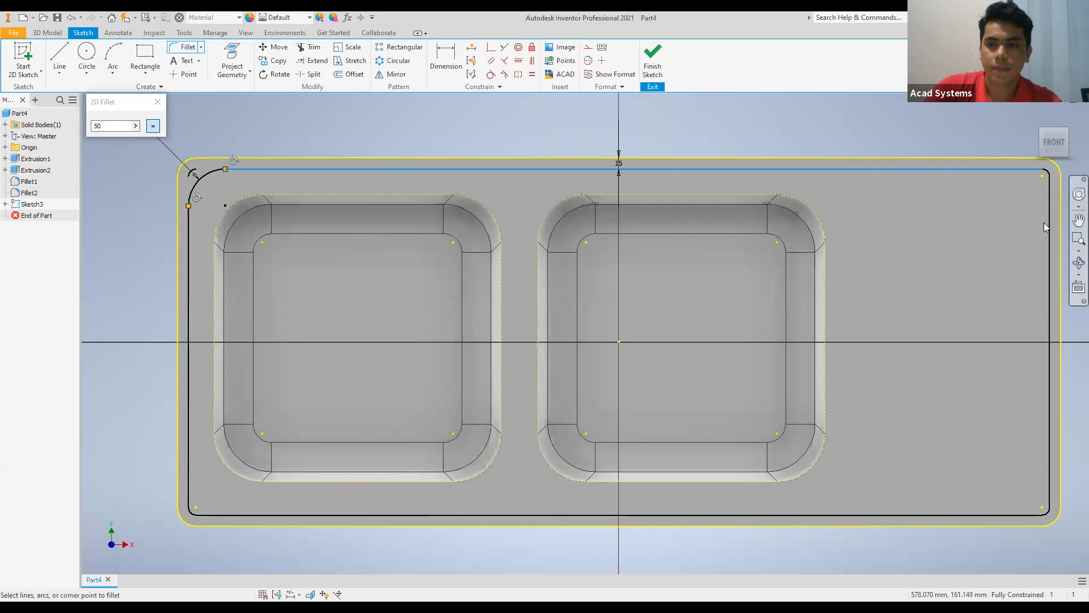
left_click(1049, 245)
left_click(947, 514)
left_click(1049, 463)
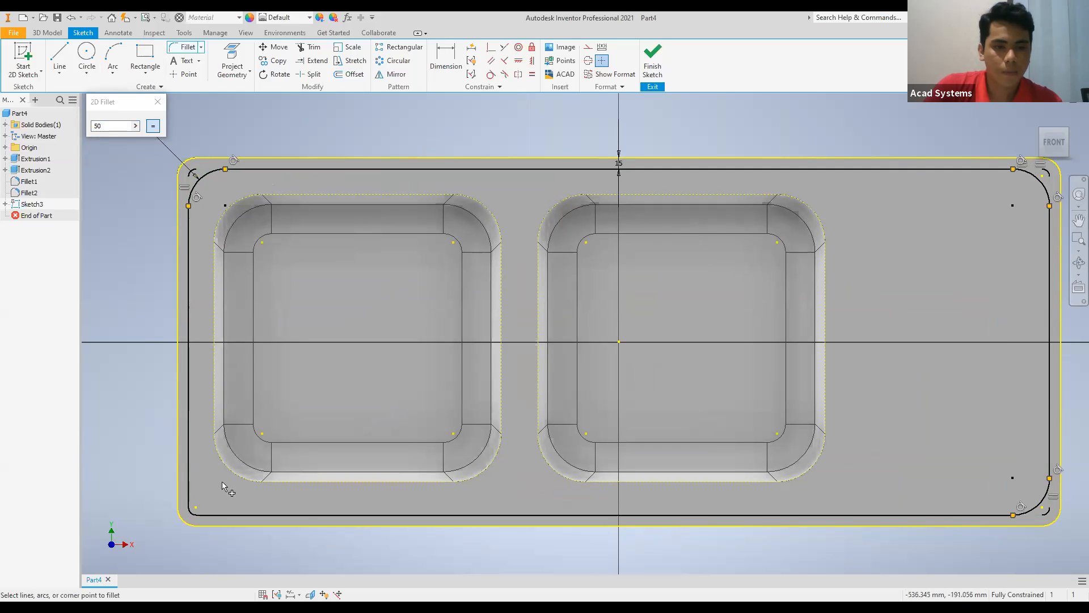
left_click(190, 472)
left_click(252, 515)
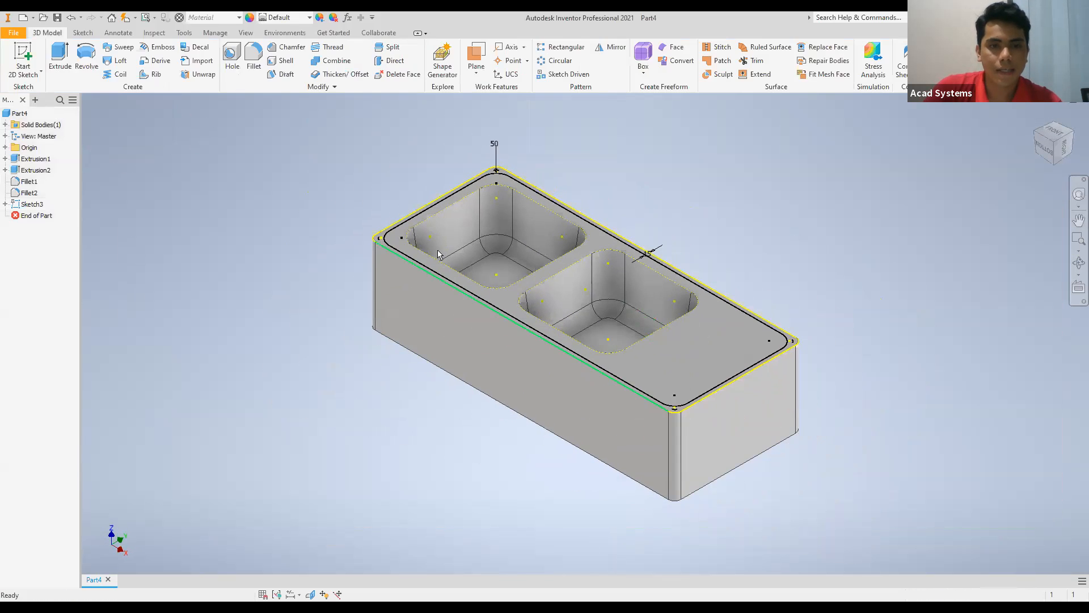
Extrude the narrow ring between the outer outline and the offset outline upward 10 mm, joined to the block.
scroll(437, 250, "up", 3)
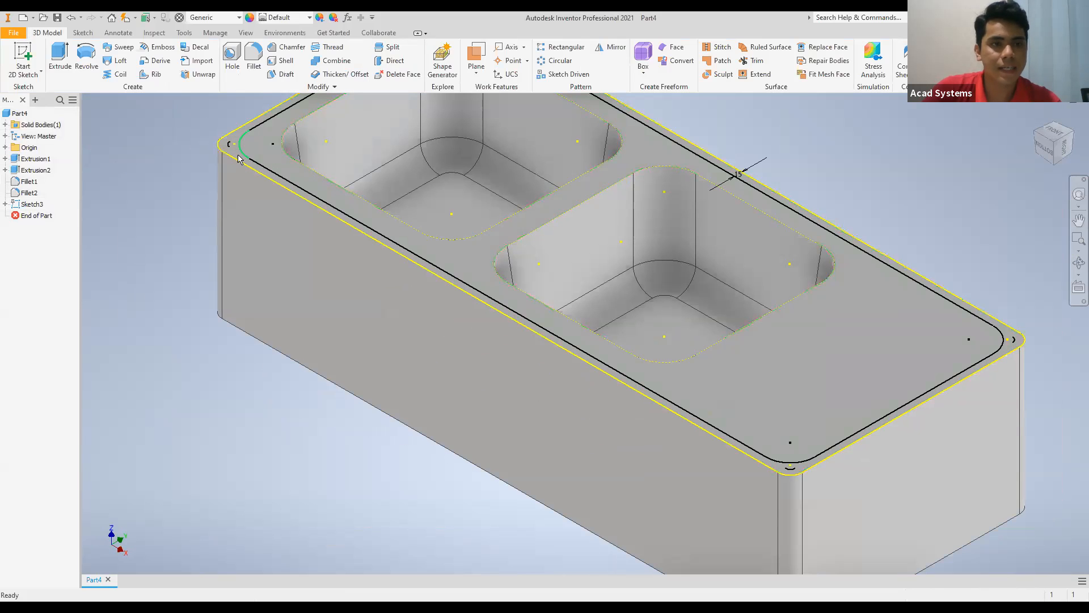
middle_click_drag(103, 153, 147, 287)
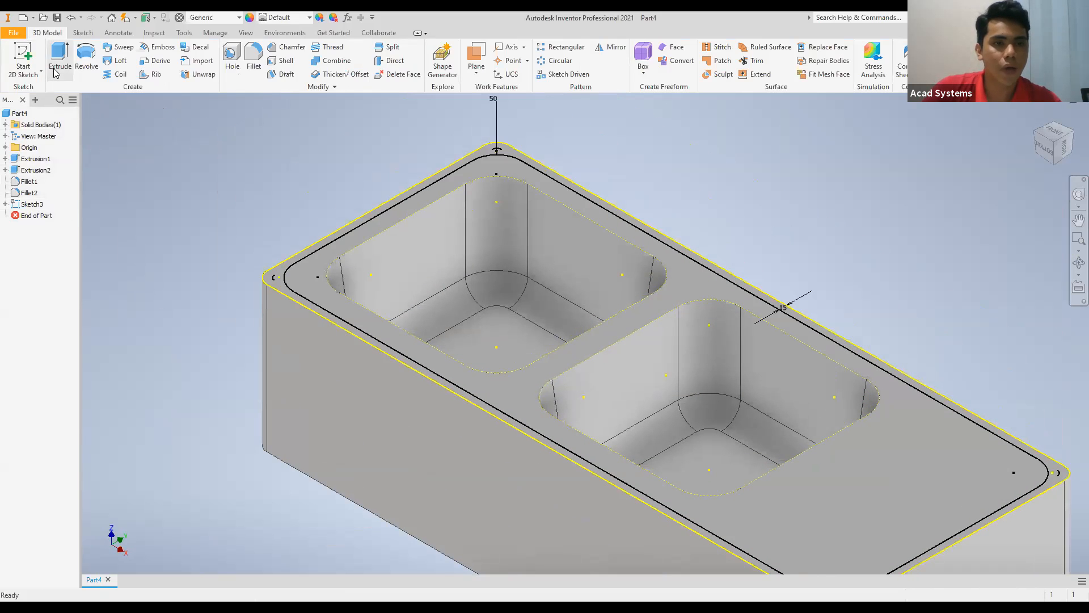
left_click(57, 67)
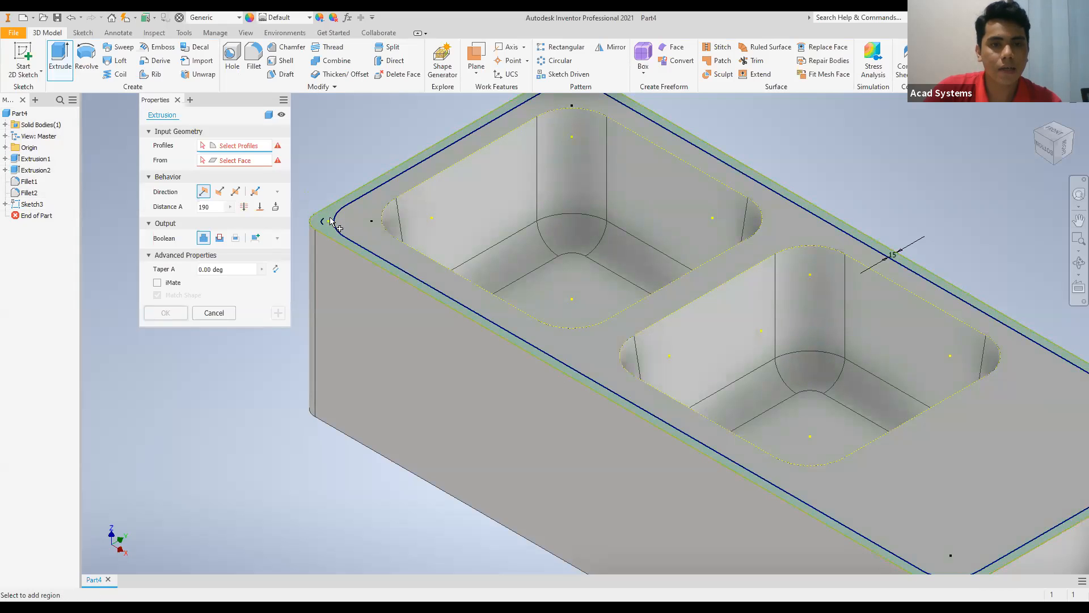
left_click_drag(211, 207, 196, 209)
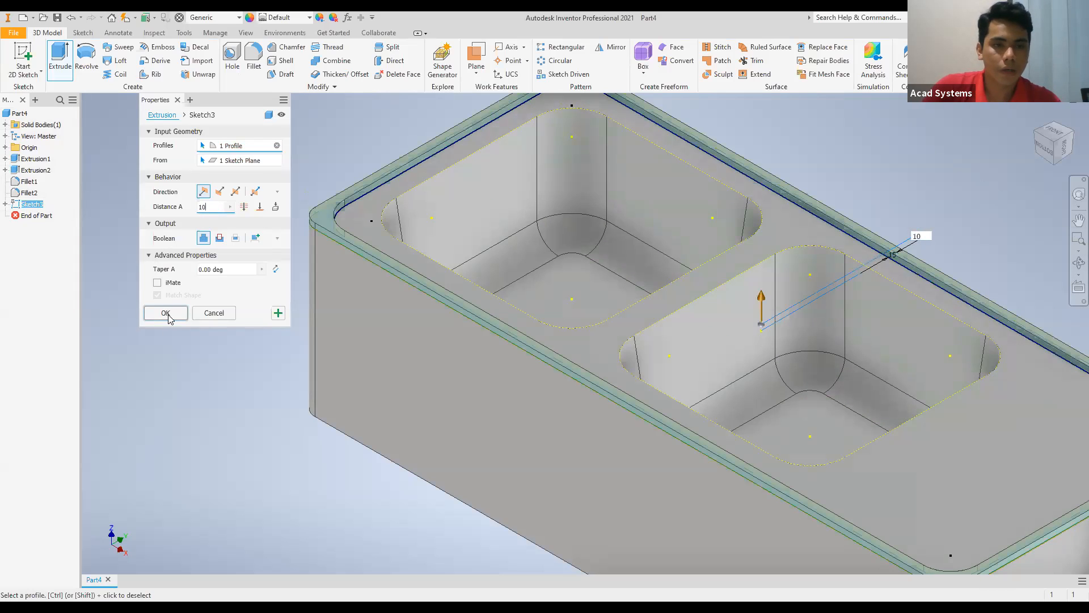
left_click(169, 315)
Fillet the raised rim's top outer and inner edges, its inner base edge and both bowl opening edges with a 5 mm radius.
scroll(329, 299, "down", 3)
middle_click_drag(319, 300, 263, 388)
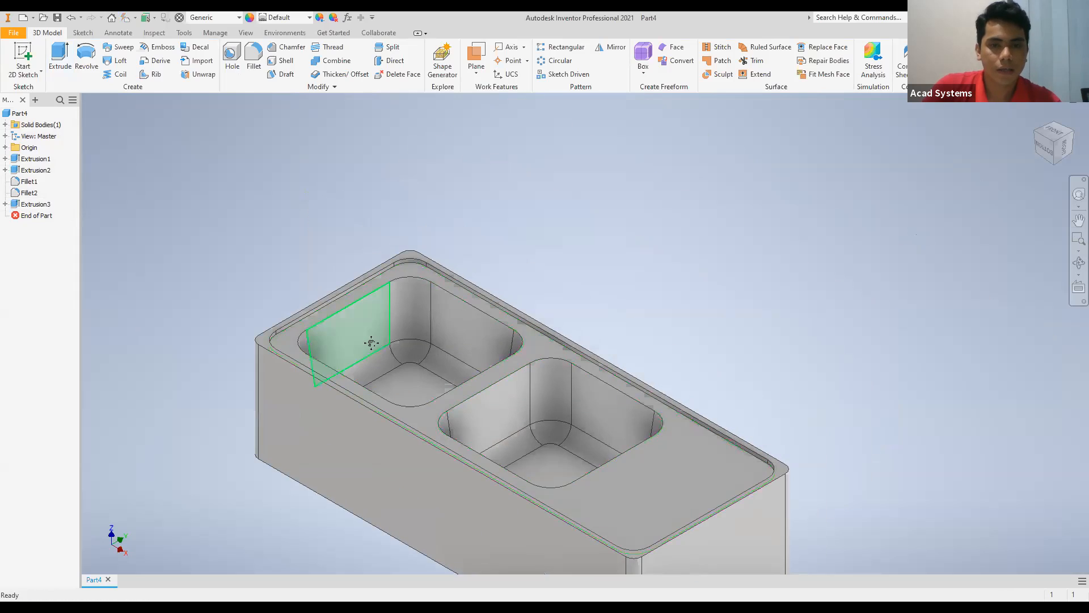
middle_click_drag(370, 343, 367, 312)
middle_click_drag(407, 347, 428, 281)
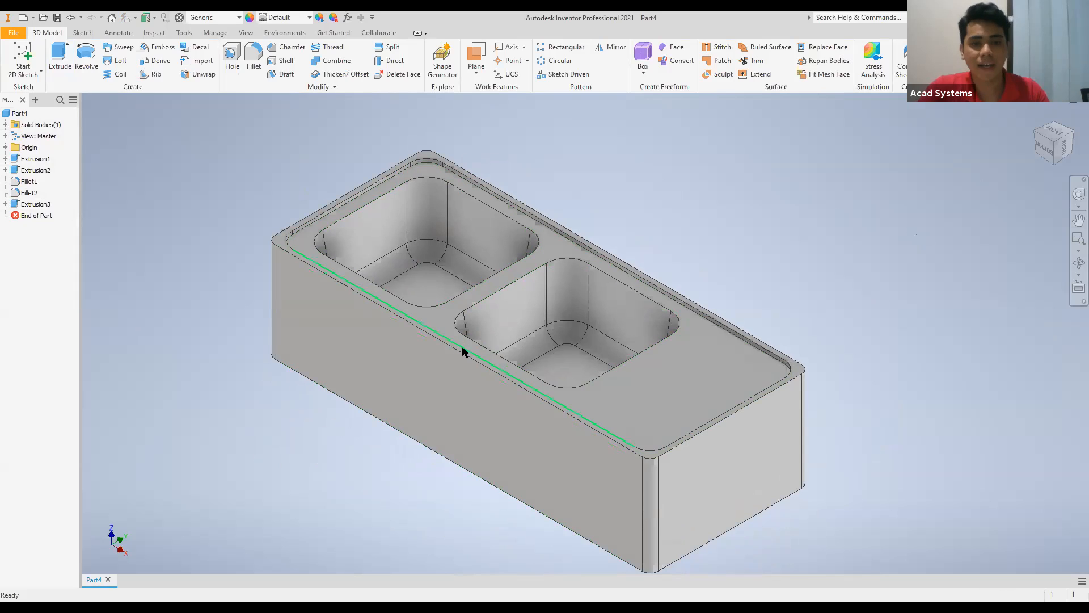
mouse_move(480, 365)
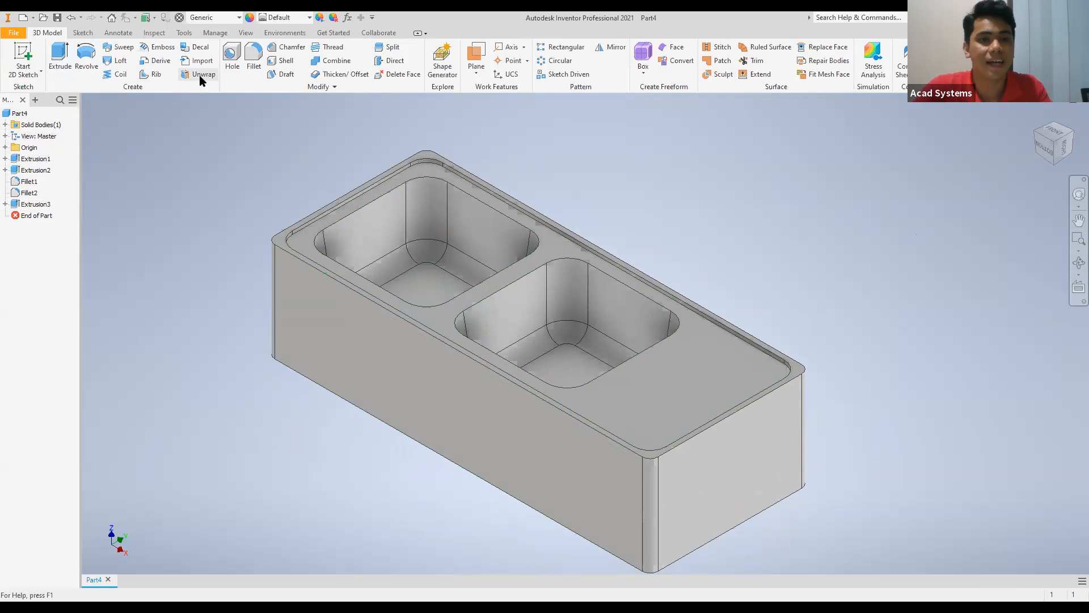
left_click(254, 53)
type("5")
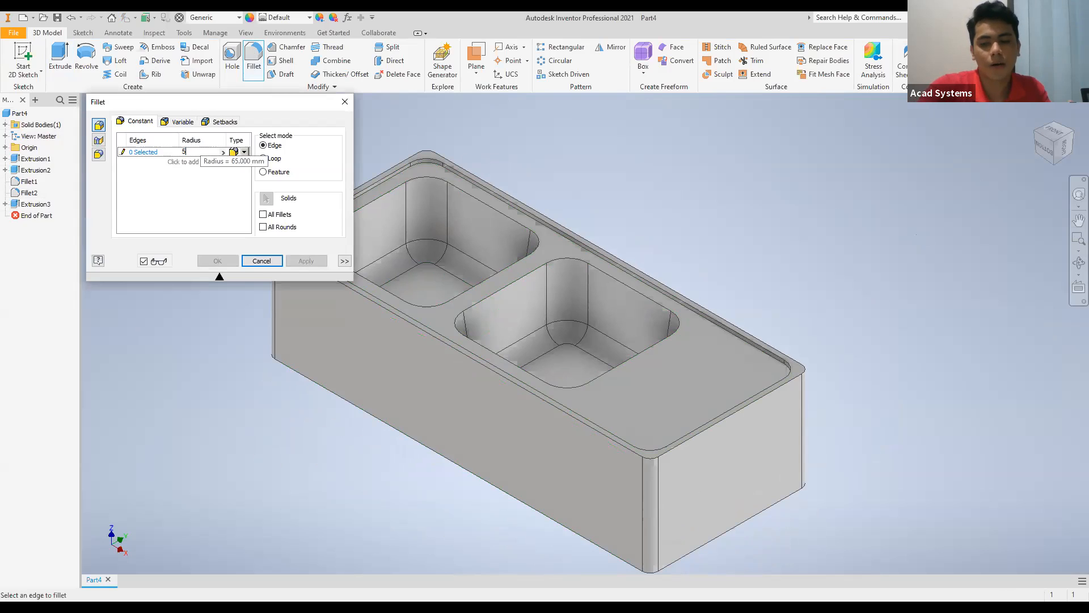
scroll(815, 302, "up", 4)
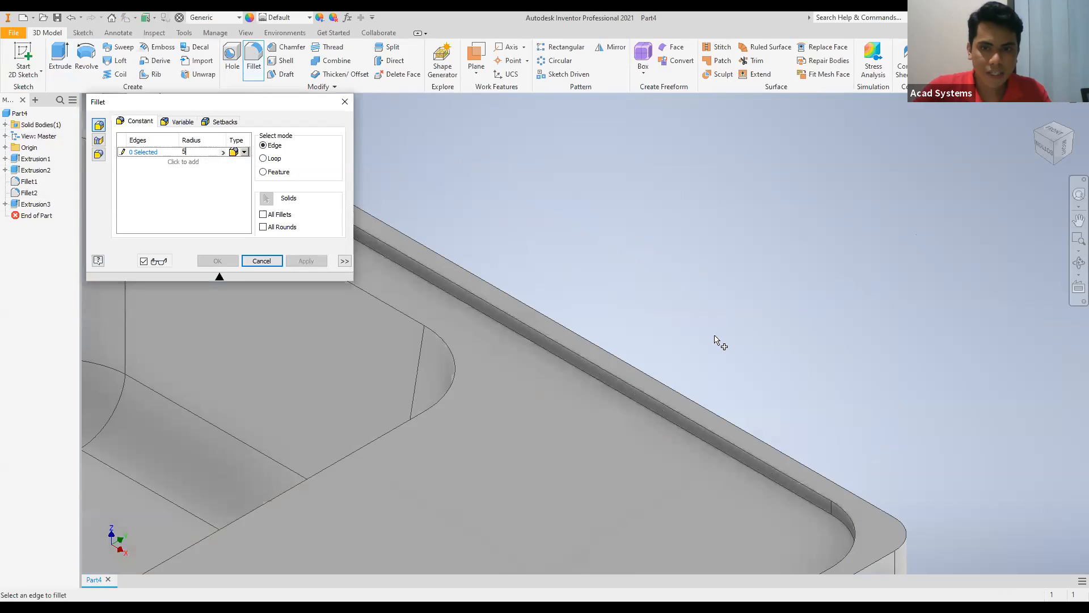
left_click(688, 397)
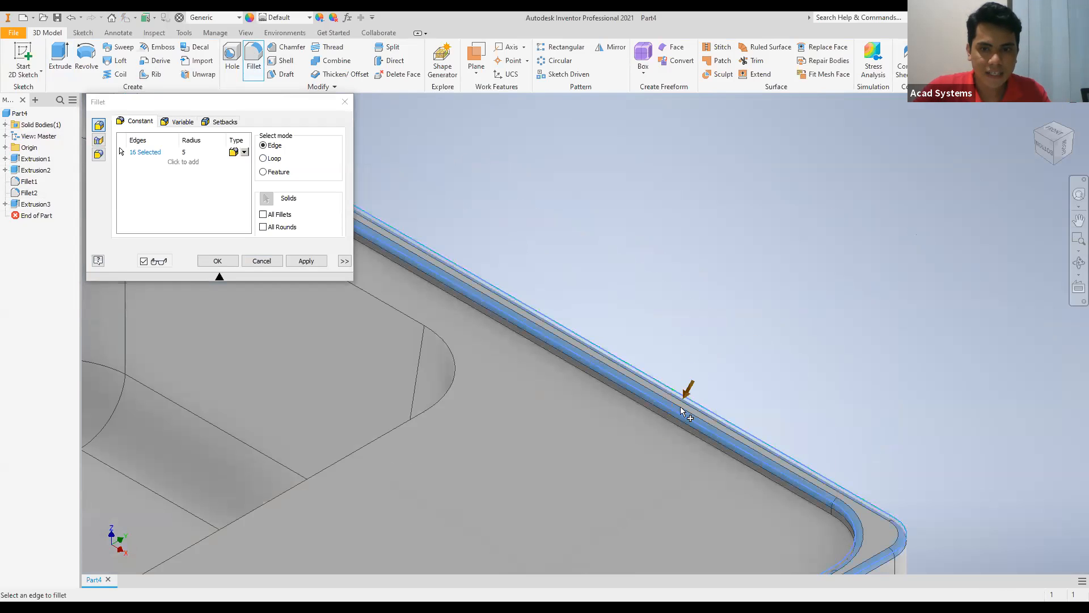
left_click(432, 406)
scroll(442, 415, "down", 5)
left_click(538, 442)
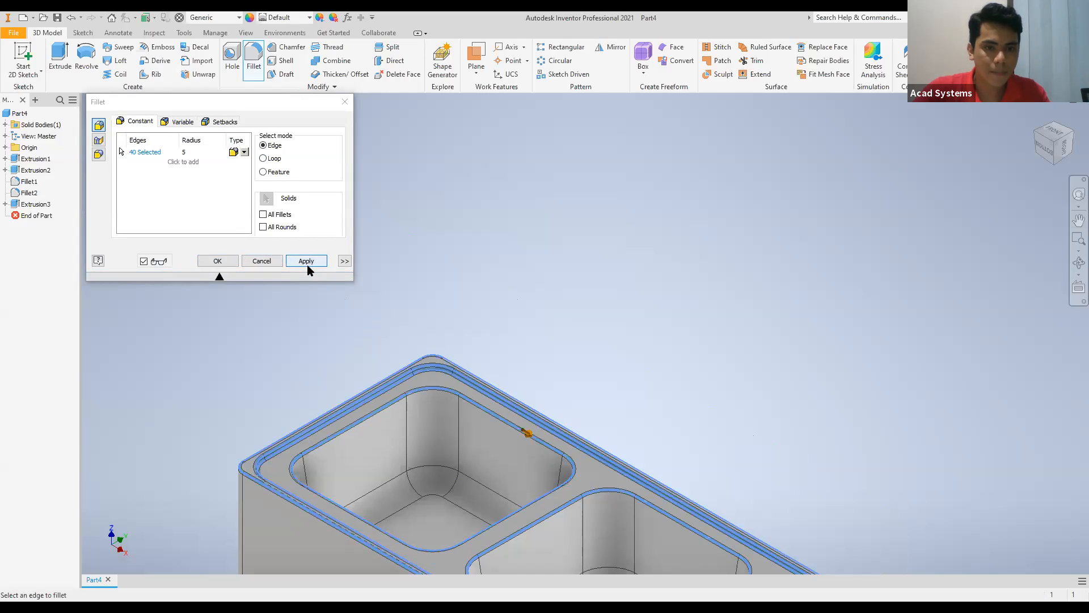
left_click(306, 261)
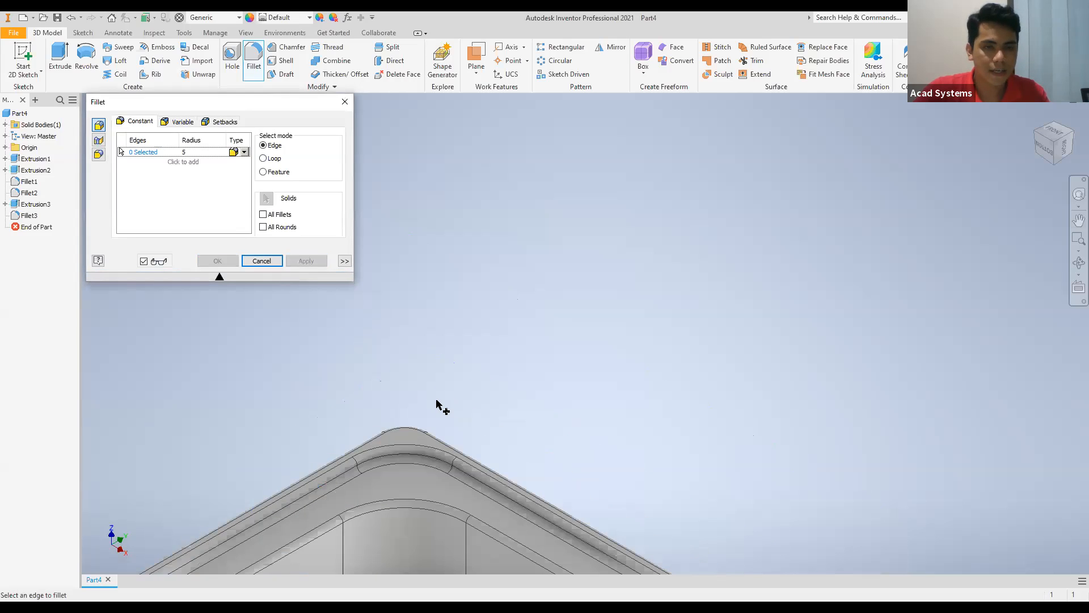
left_click(343, 103)
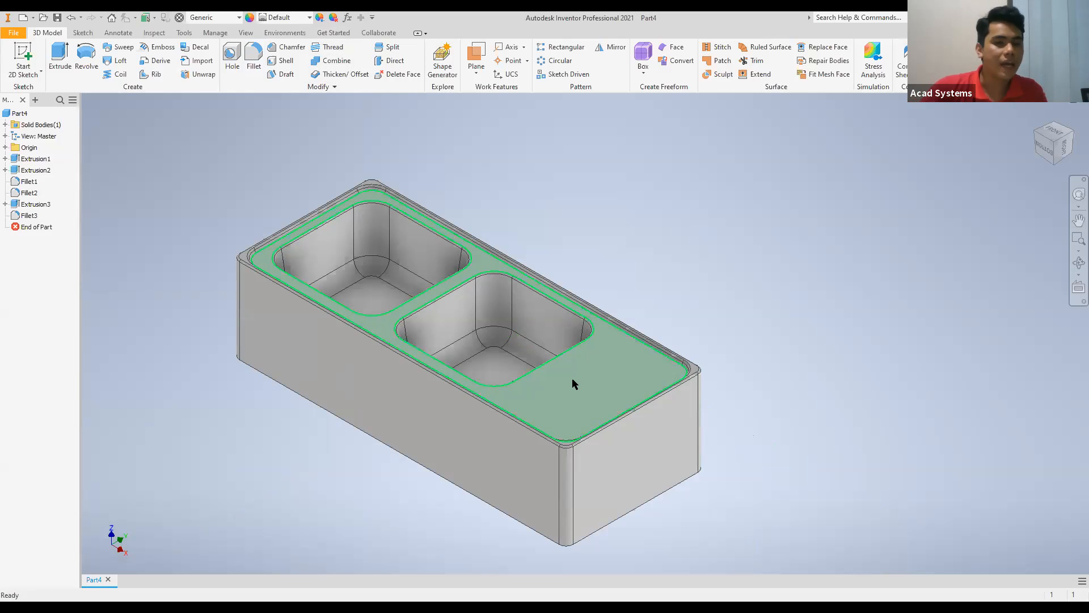
Start a 2D sketch on the recessed drainboard face and orient the sink horizontally in the front view.
left_click(21, 51)
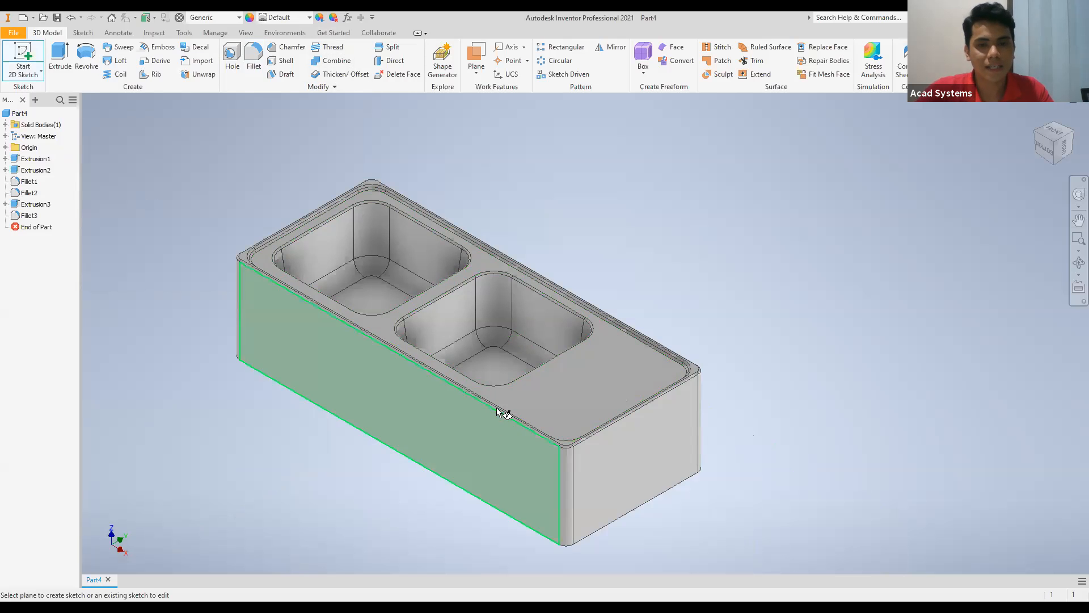
left_click(591, 378)
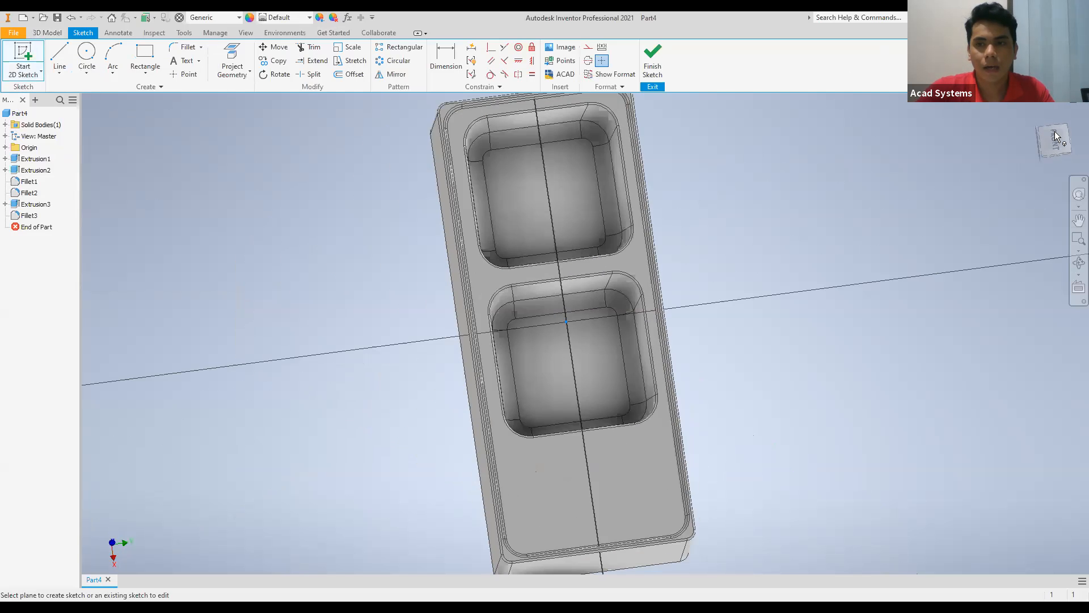
left_click(1072, 119)
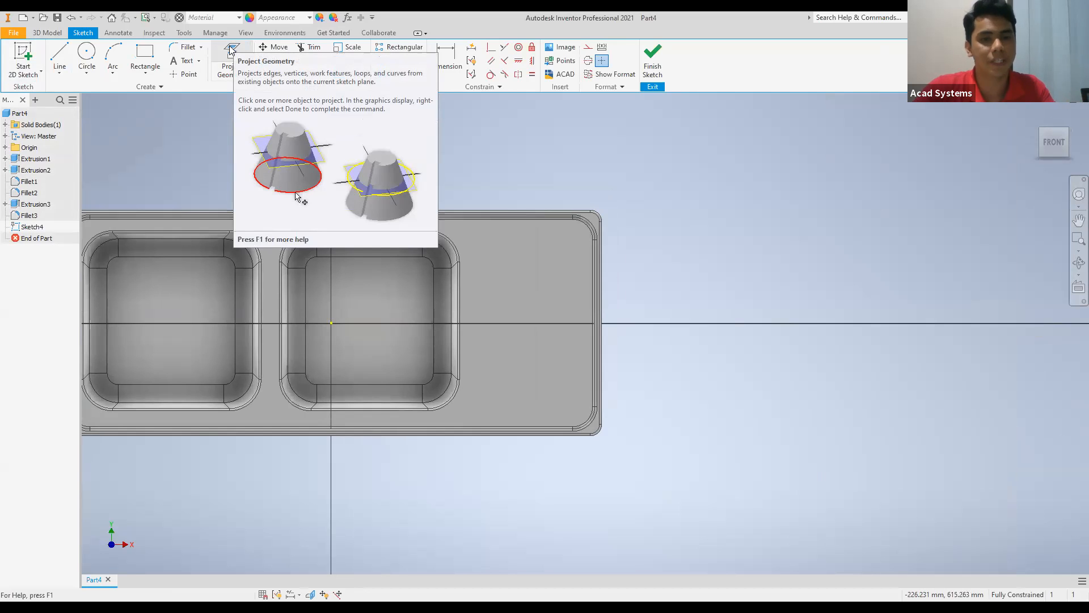
Project the straight opening edge of the adjacent bowl that faces the drainboard into the sketch.
left_click(232, 51)
scroll(472, 305, "up", 5)
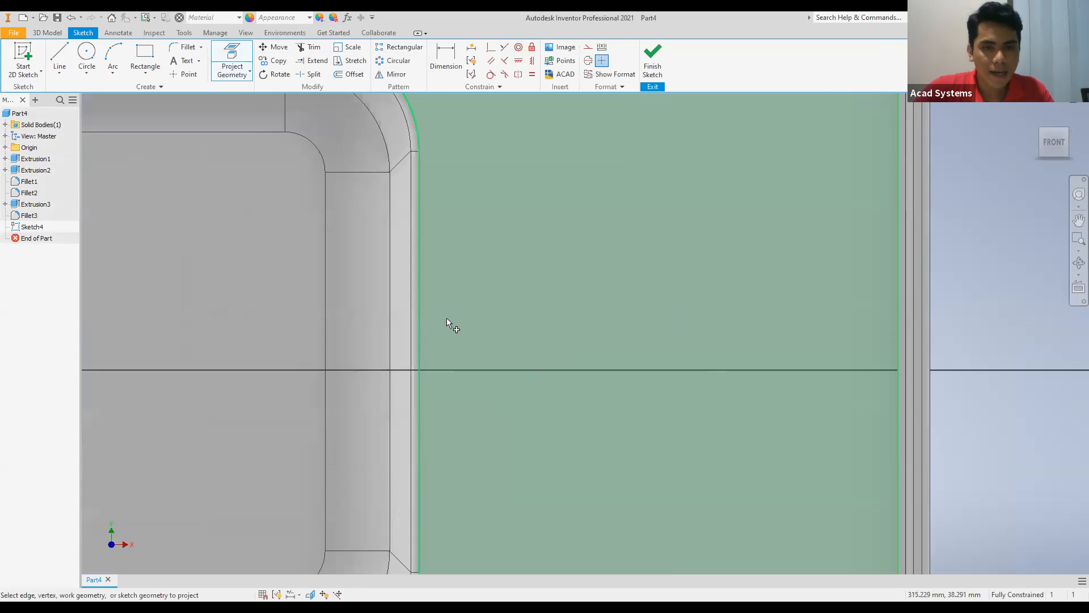
left_click(421, 327)
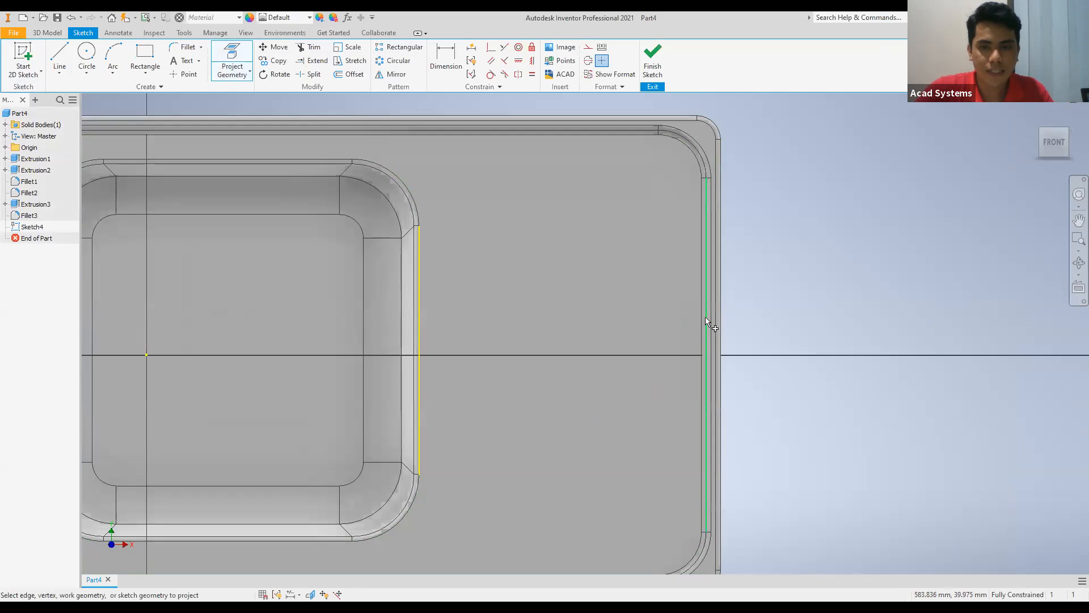
key("Escape")
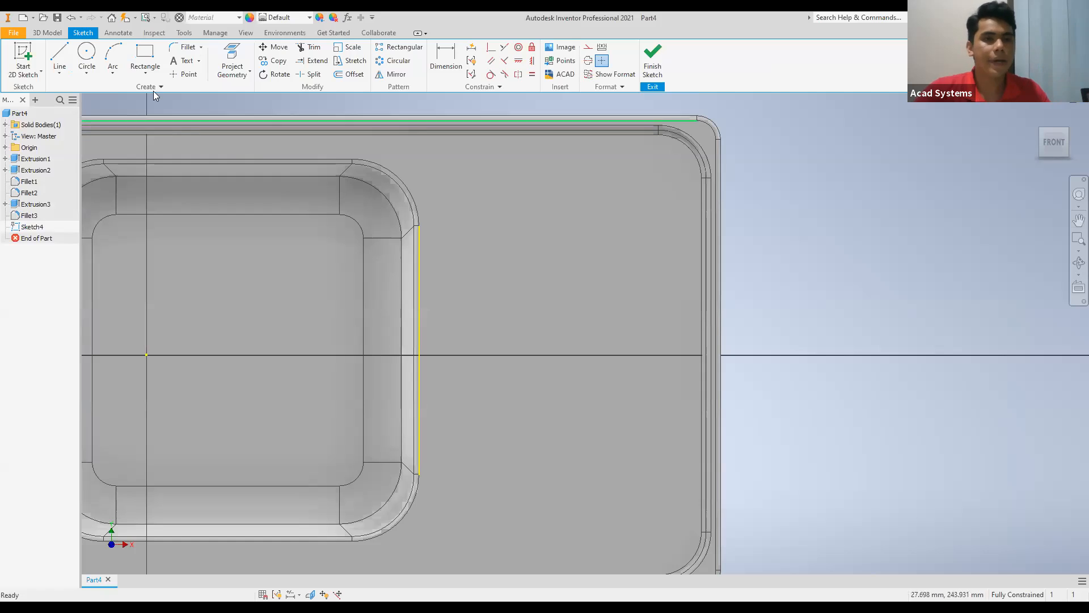
Sketch a 20 mm wide center-to-center slot on the horizontal axis of the drainboard, with its centers about 242 mm apart.
left_click(150, 76)
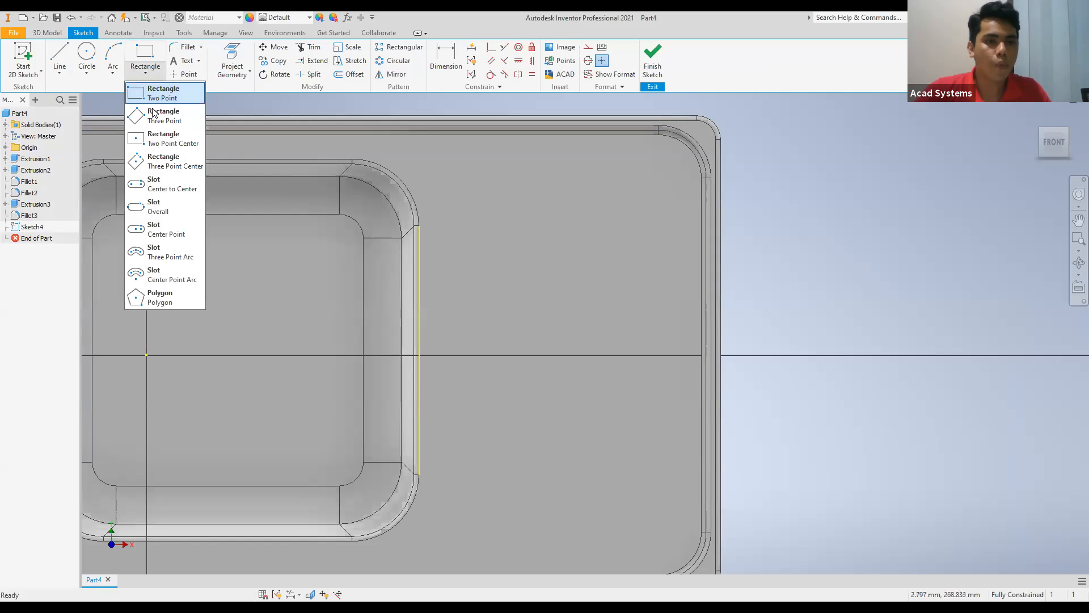
left_click(164, 184)
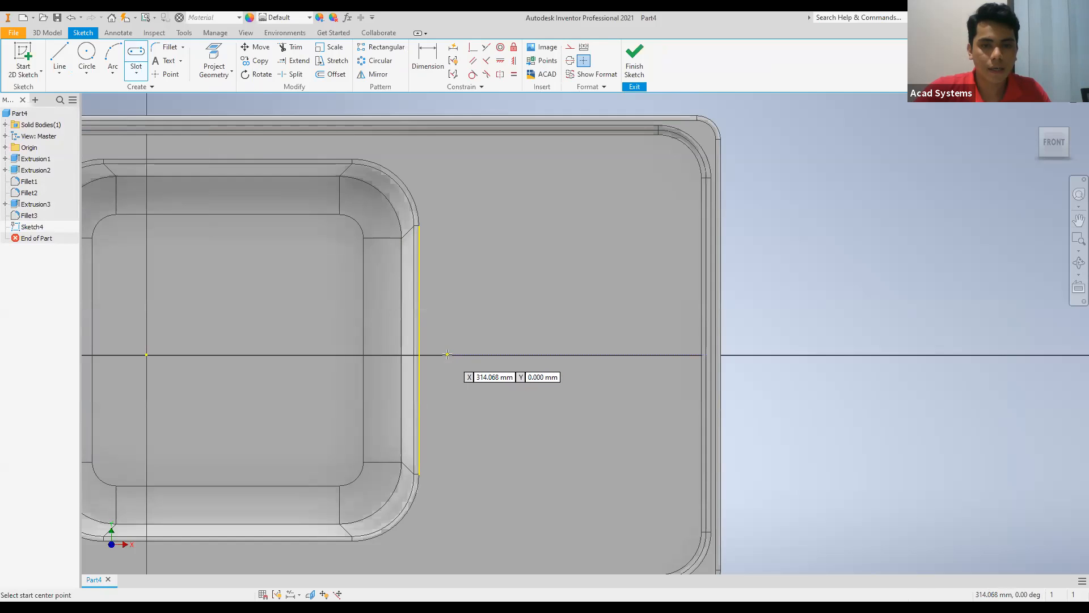
left_click(448, 355)
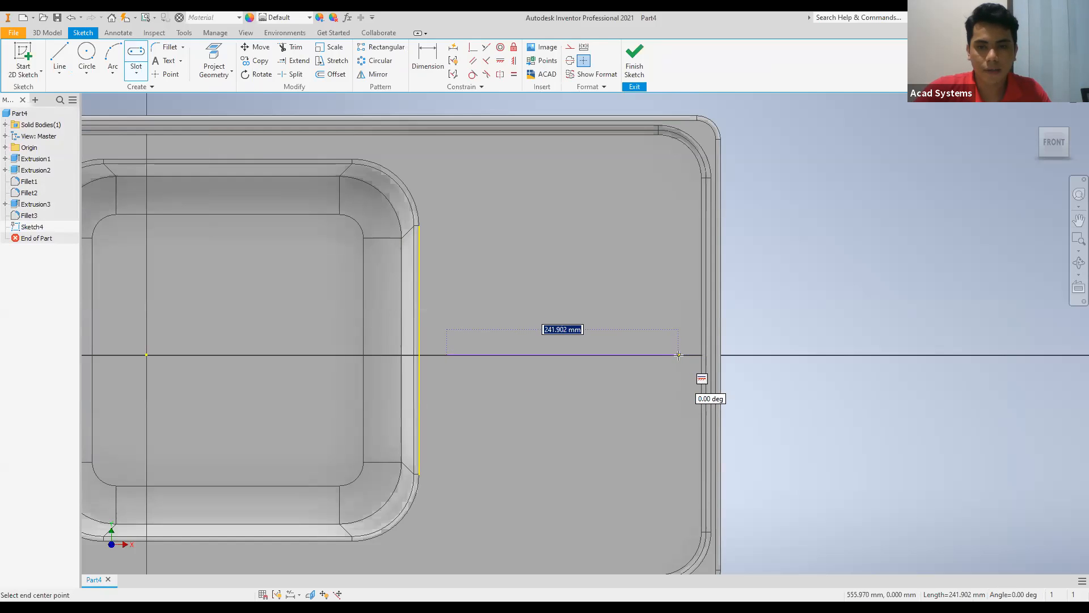
left_click(678, 355)
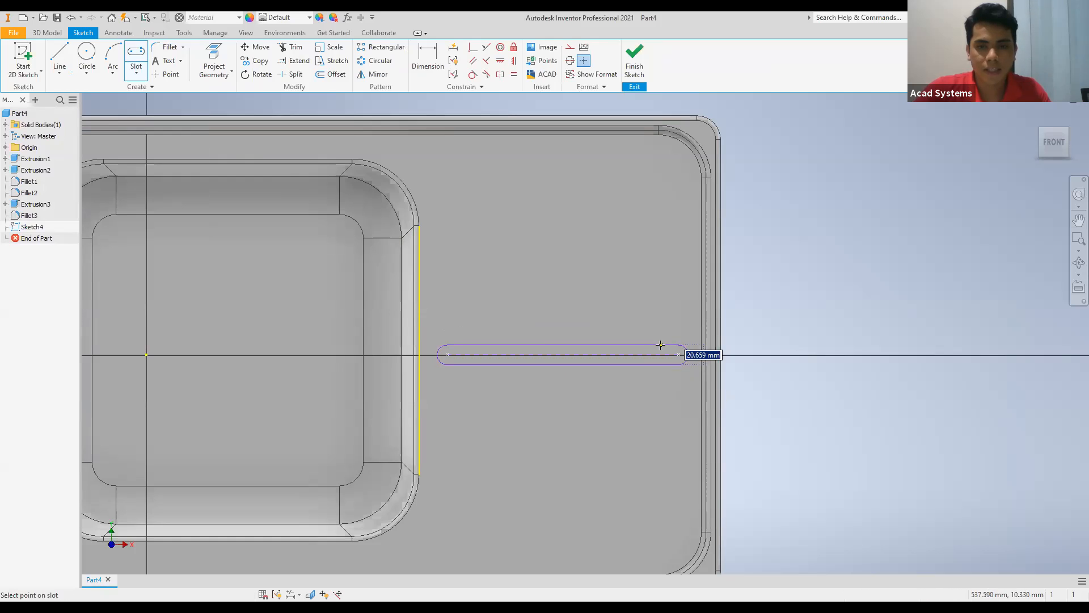
type("20")
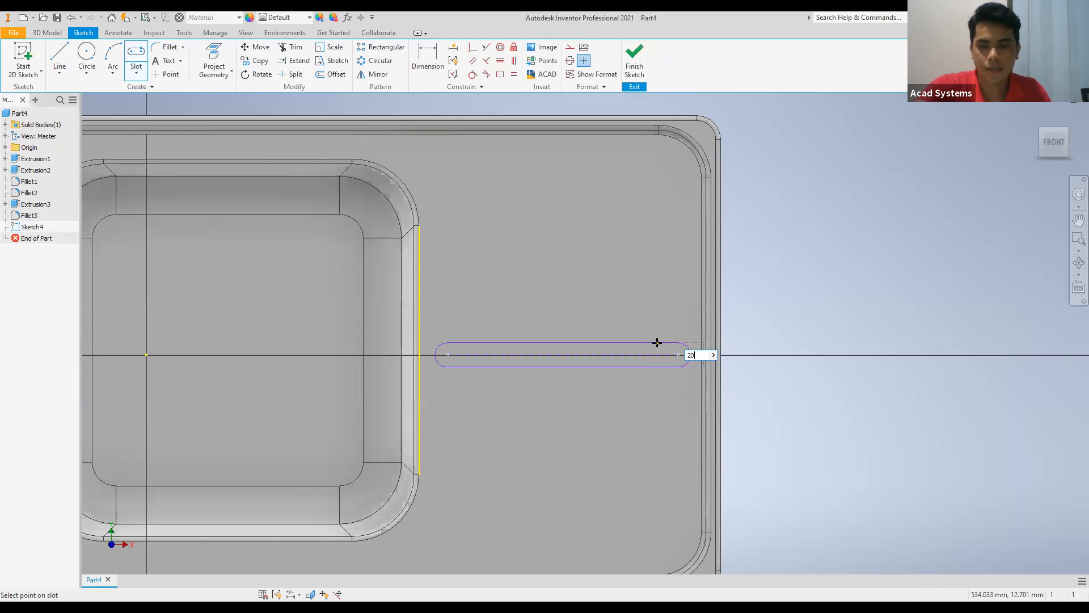
key("Return")
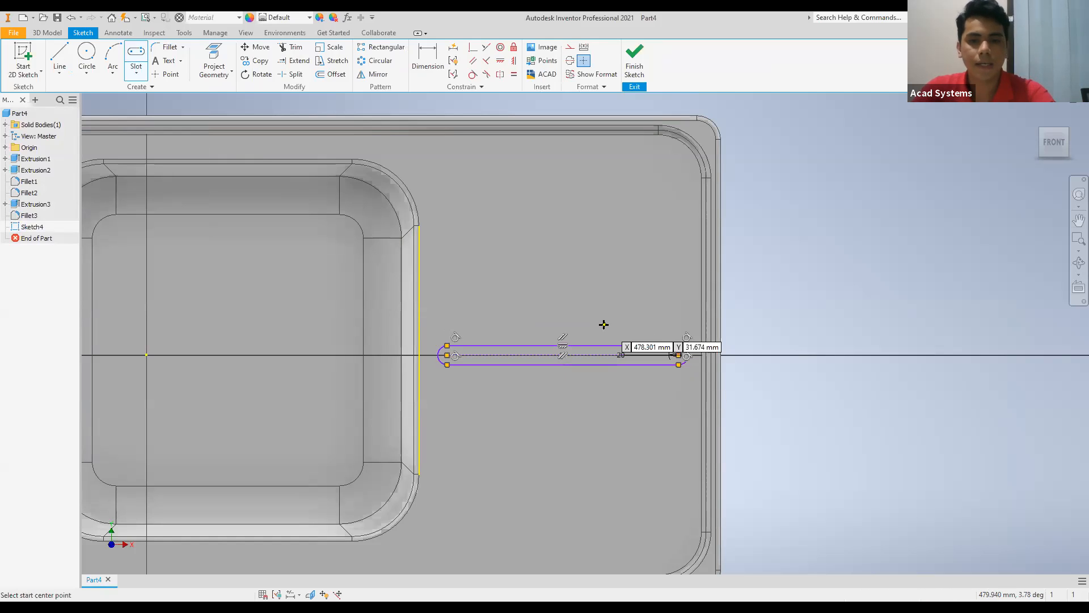
scroll(571, 367, "down", 3)
scroll(578, 372, "up", 1)
middle_click_drag(583, 379, 554, 345)
key("Escape")
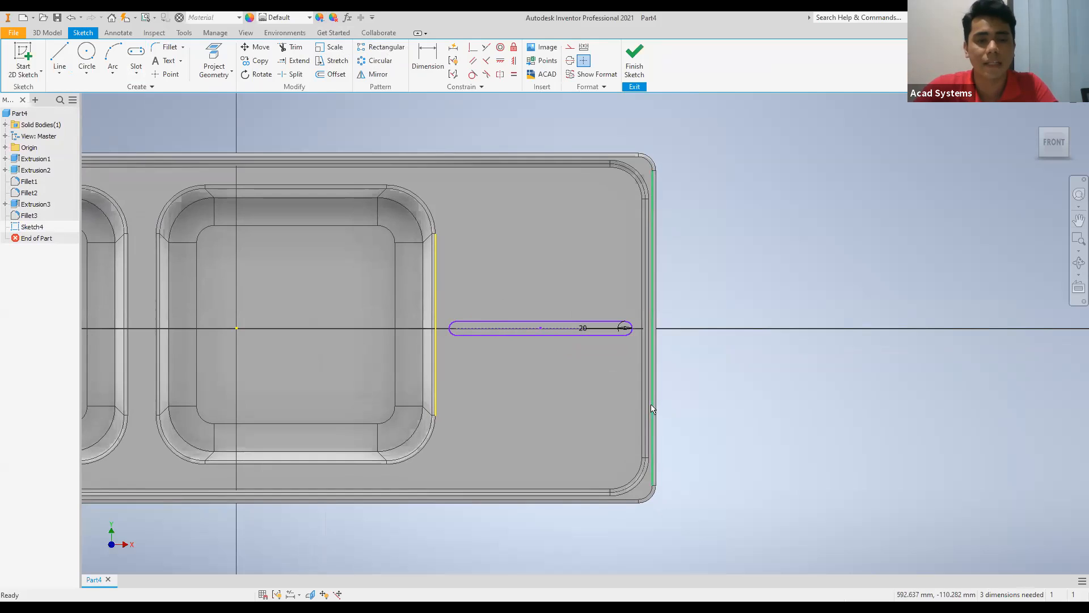
Start a rectangular sketch pattern of the whole slot, using the projected bowl edge as the first direction.
left_click(384, 50)
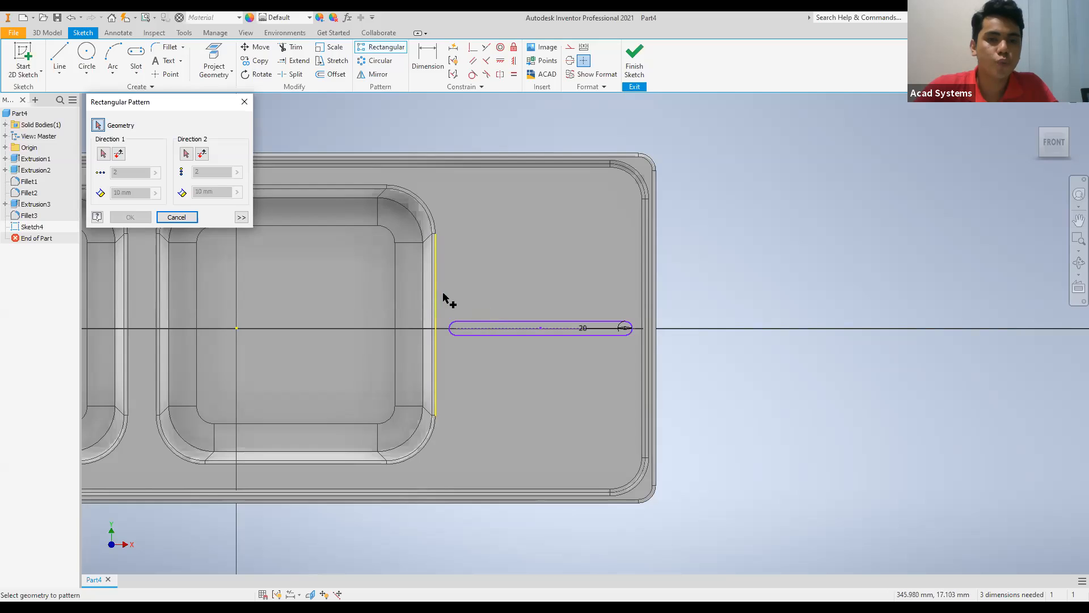
scroll(447, 303, "down", 2)
scroll(448, 303, "up", 5)
middle_click_drag(444, 301, 433, 247)
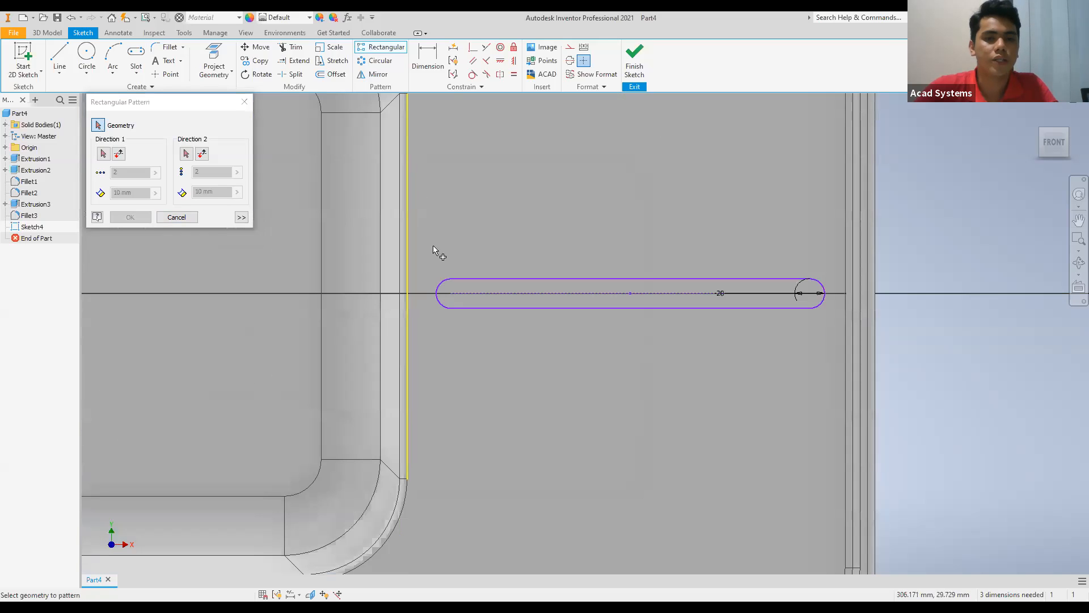
left_click_drag(454, 286, 832, 351)
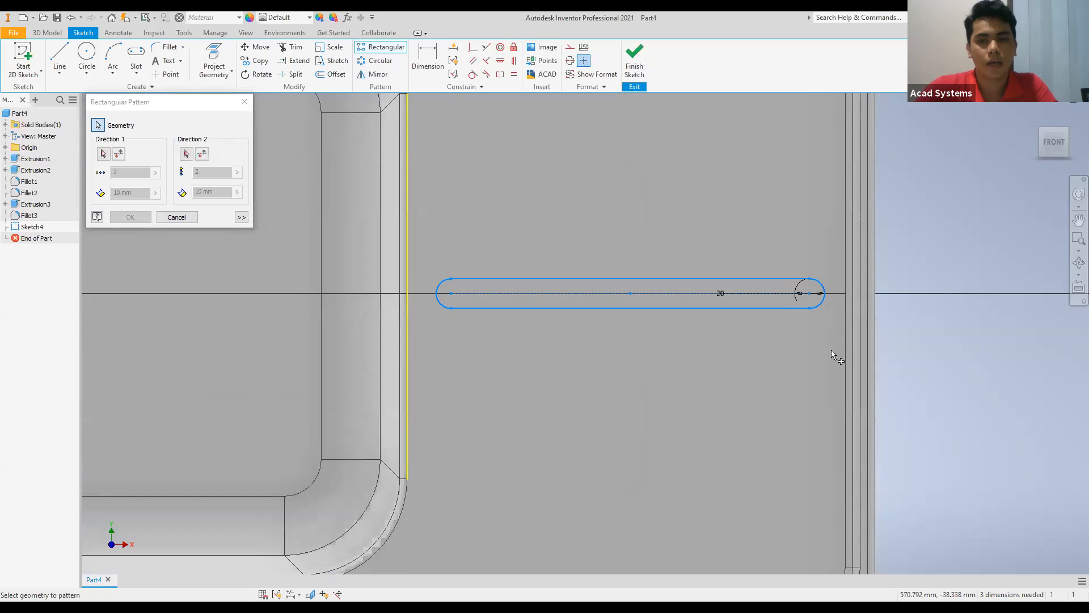
left_click(103, 154)
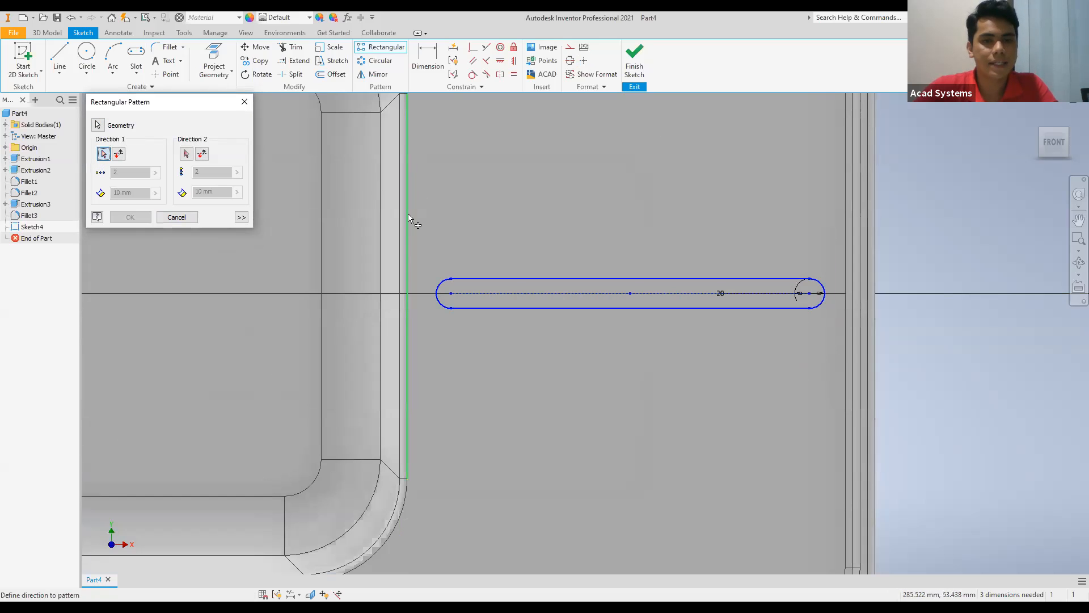
left_click(408, 214)
middle_click_drag(375, 203, 282, 292)
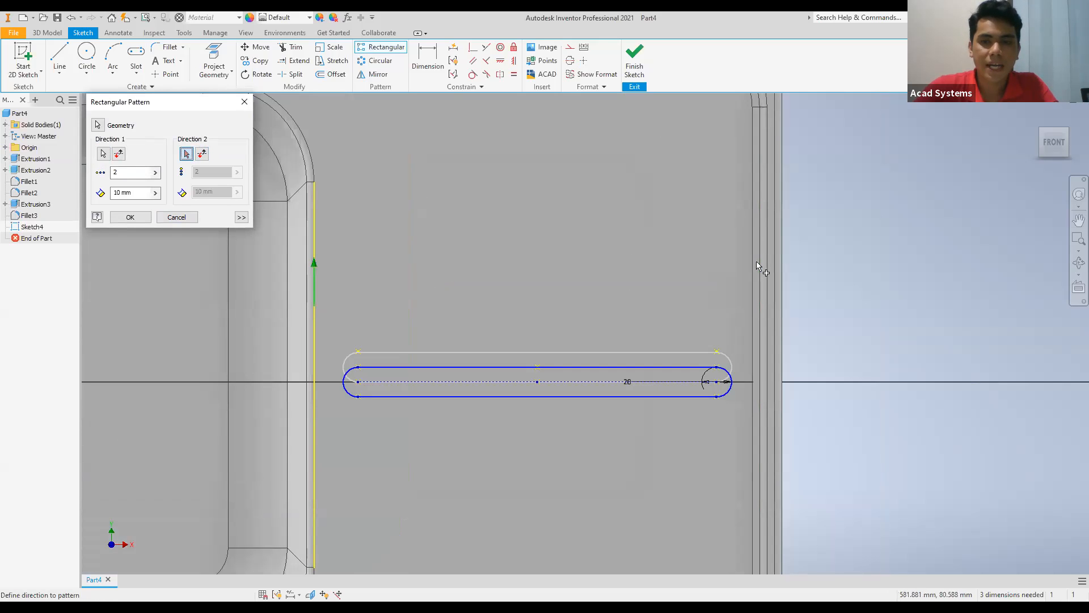
Use the rim's straight edge as the opposite second pattern direction and set both directions to 5 instances spaced 40 mm apart.
left_click(761, 269)
double_click(114, 173)
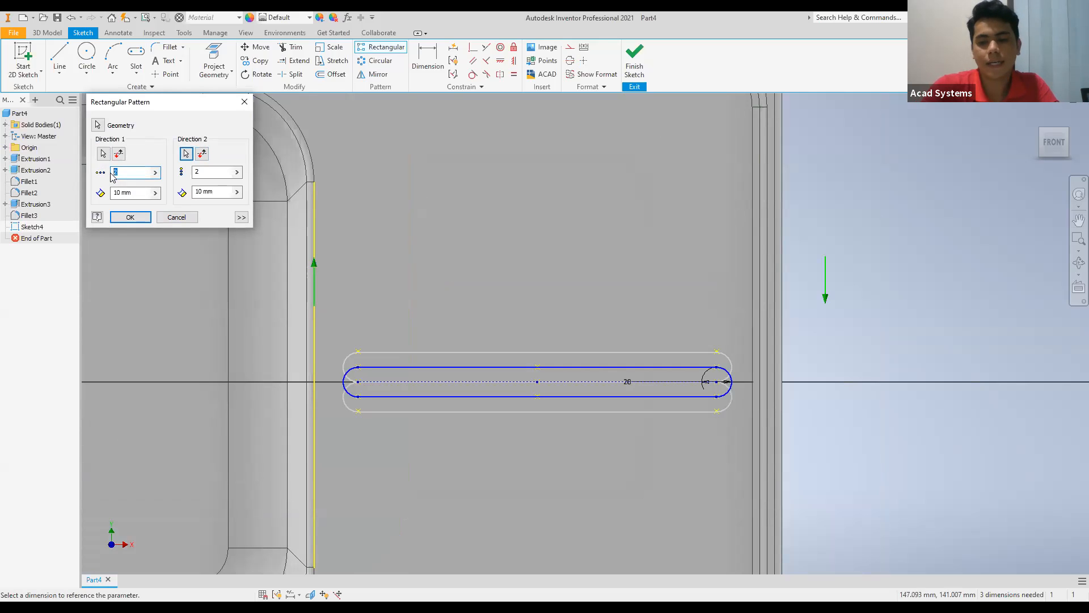
type("5")
left_click_drag(222, 172, 102, 188)
type("5")
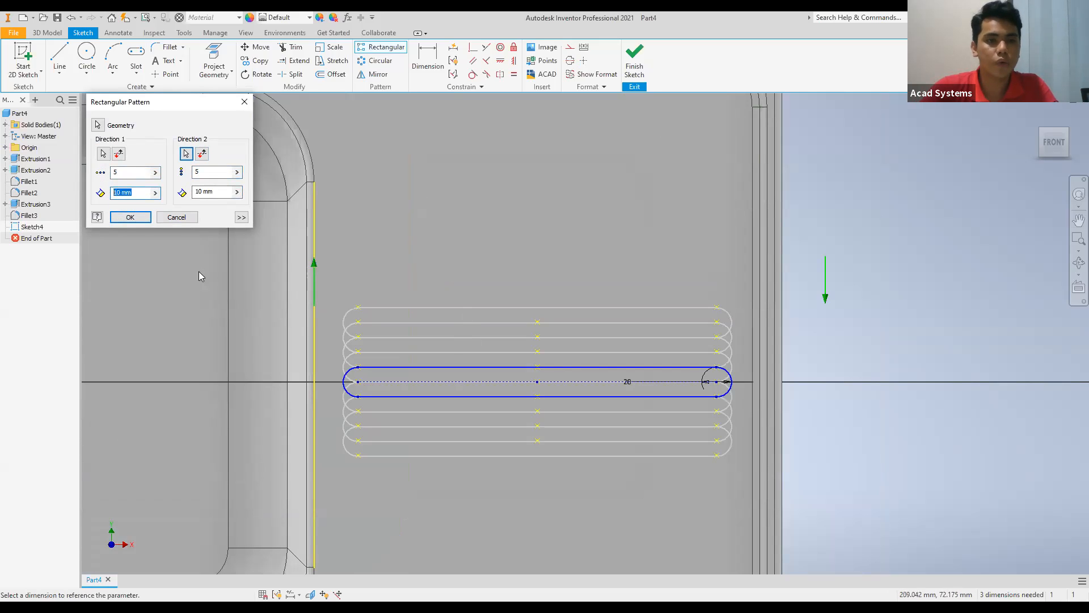
type("40")
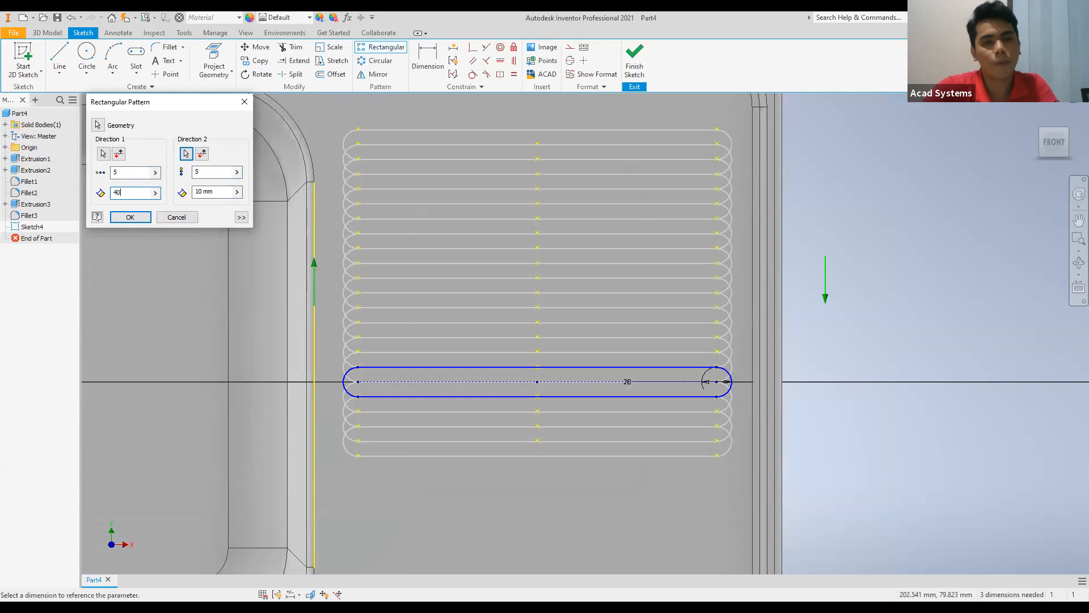
left_click_drag(215, 194, 186, 193)
type("40")
scroll(486, 318, "down", 5)
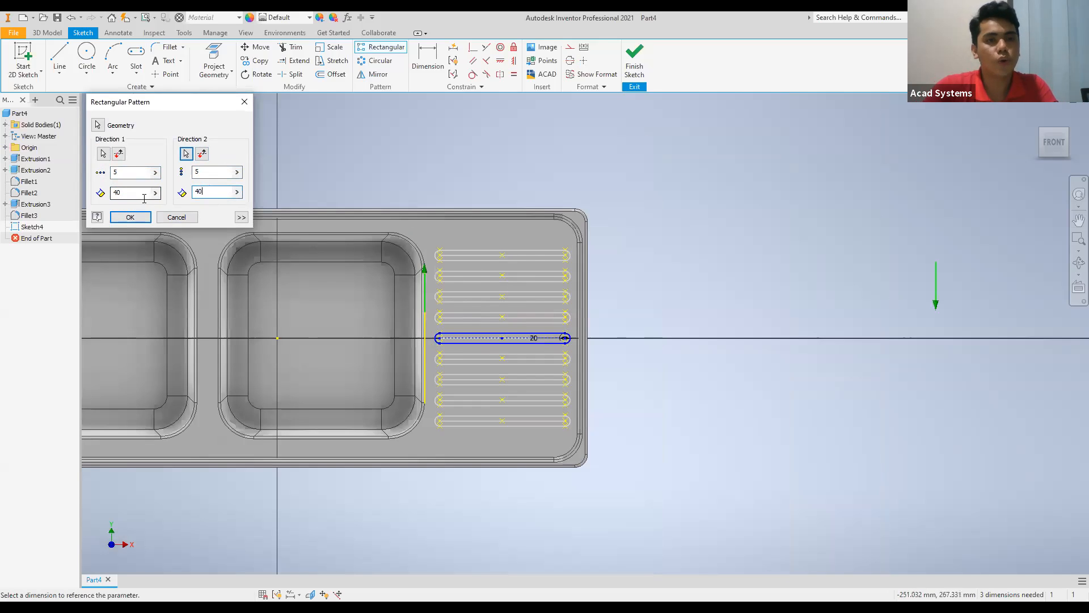
Try a 35 mm spacing in the first pattern direction, then restore it to 40 mm.
left_click(123, 194)
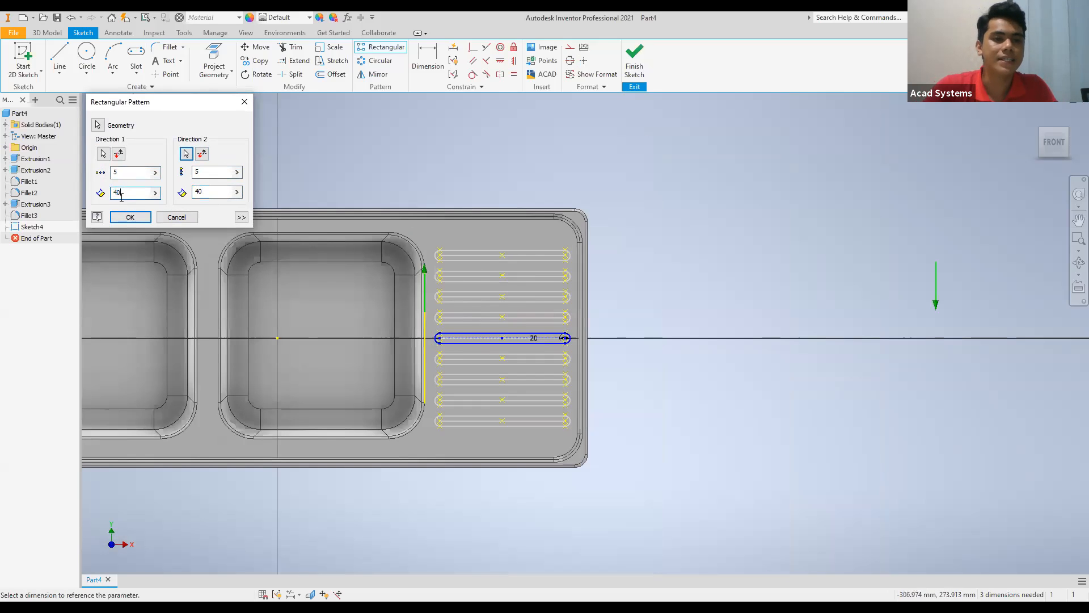
left_click(120, 173)
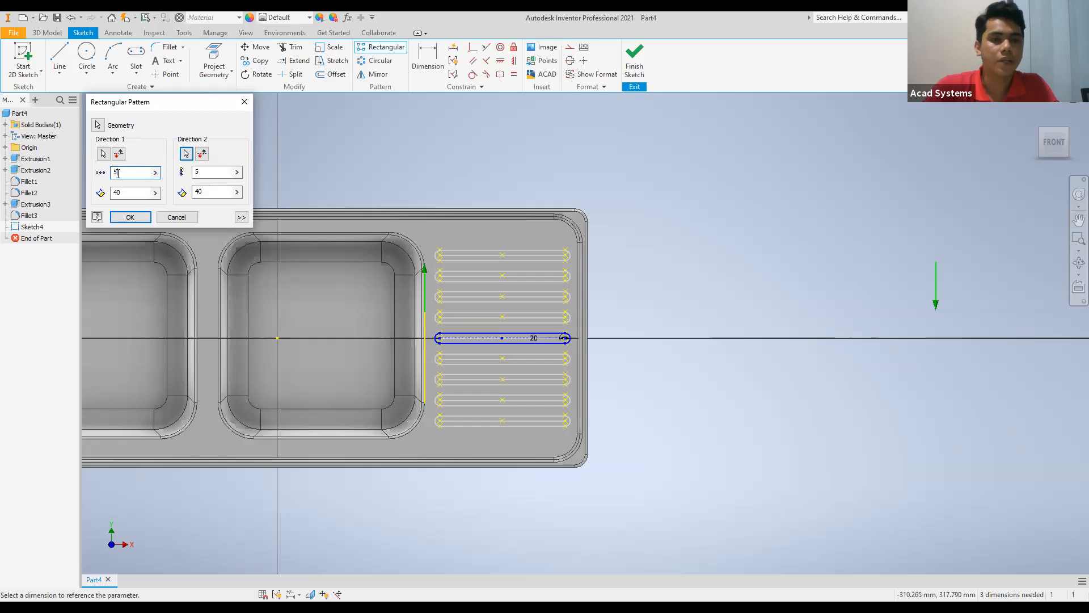
left_click(137, 194)
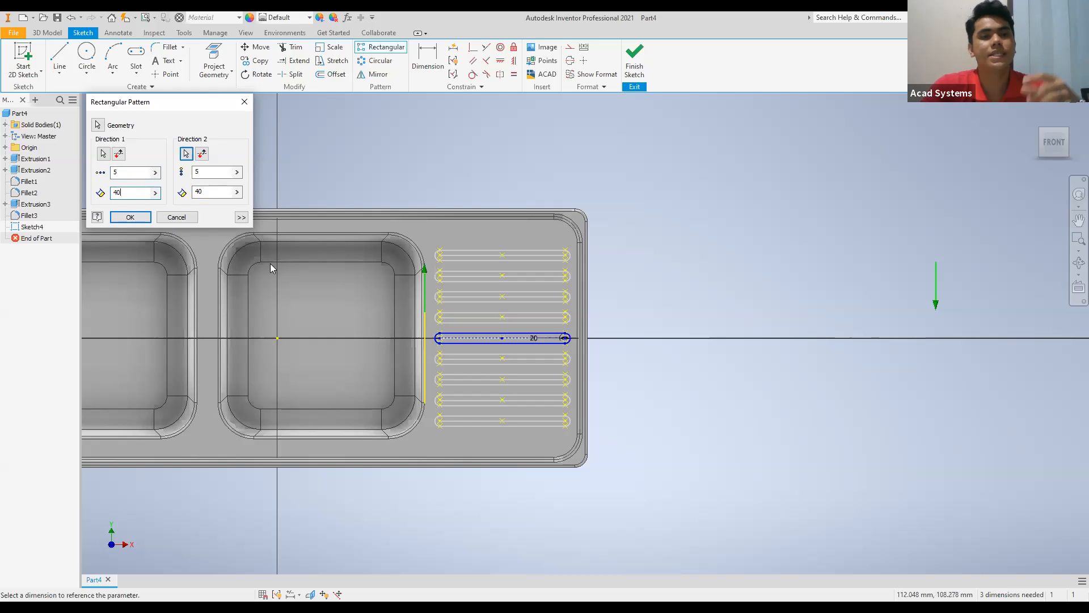
key("BackSpace")
key("BackSpace")
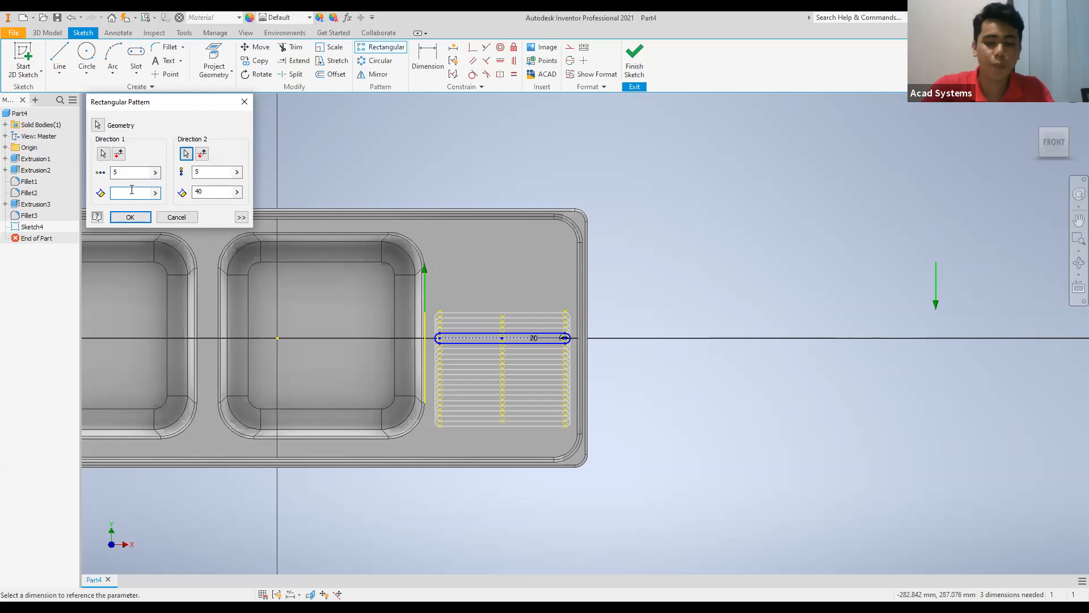
type("35")
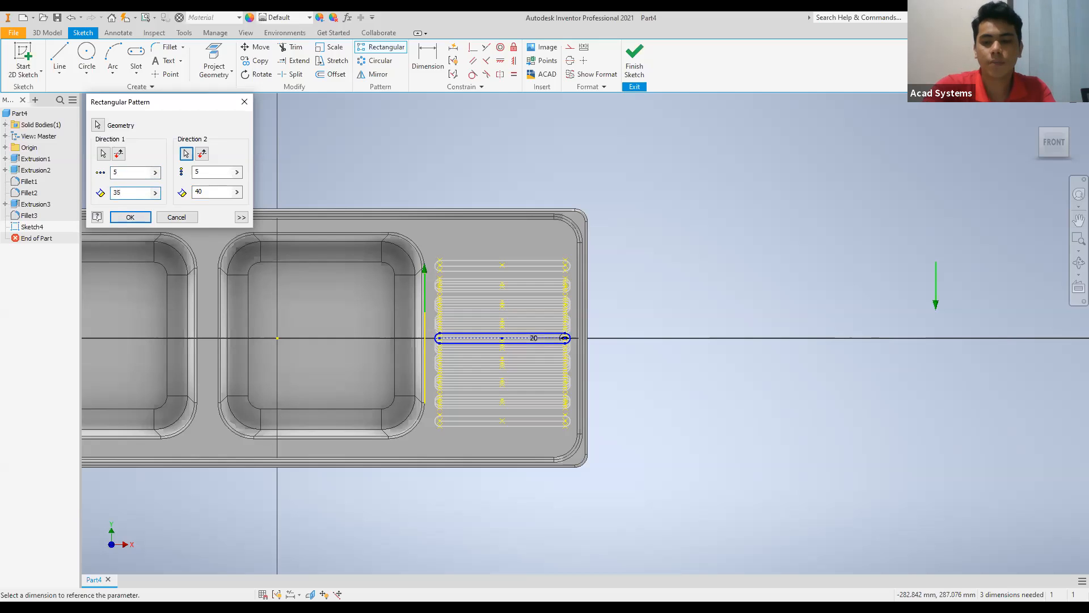
key("BackSpace")
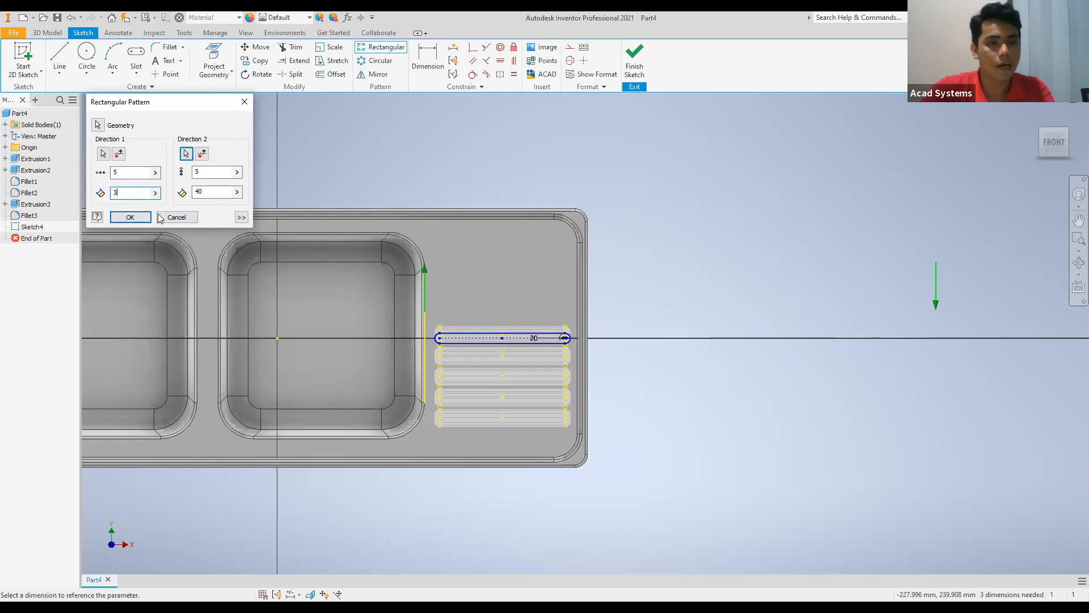
key("BackSpace")
type("40")
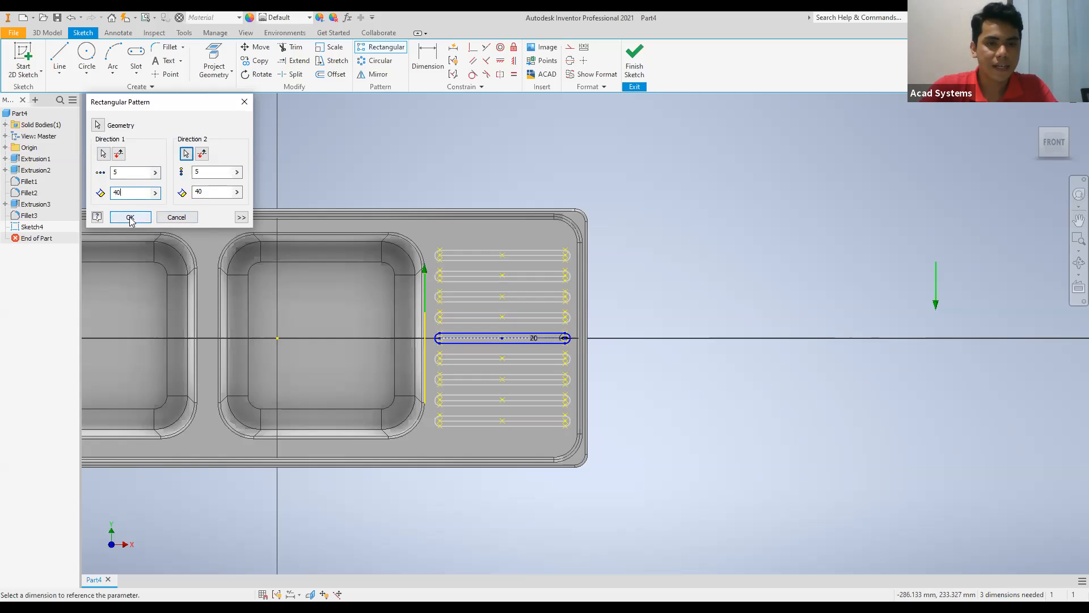
Apply the rectangular slot pattern and finish the drainboard sketch.
left_click(130, 218)
scroll(587, 248, "down", 5)
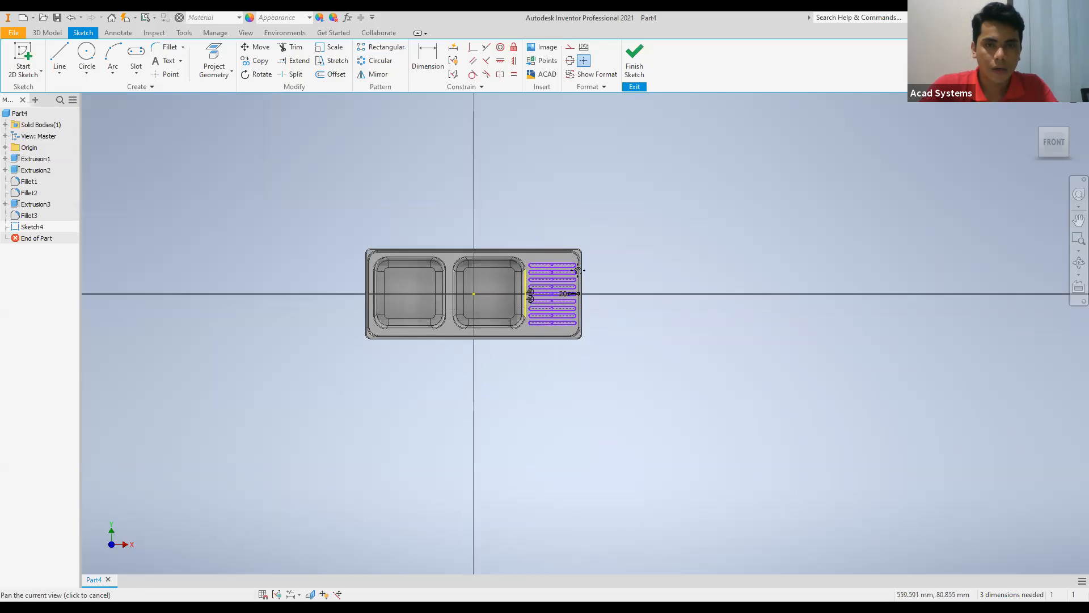
left_click(634, 61)
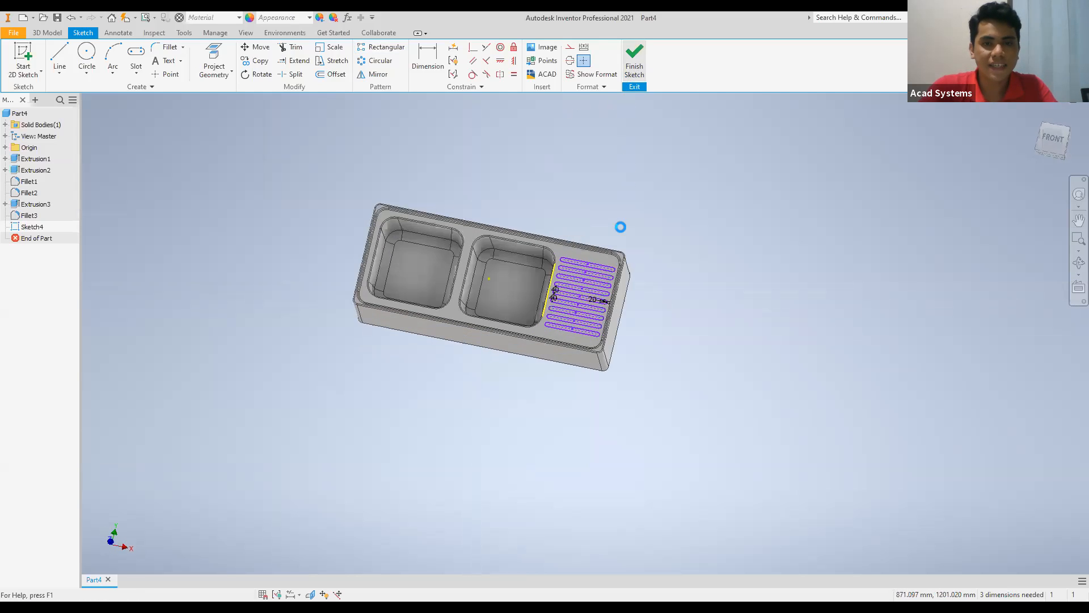
Extrude all nine slot profiles upward 10 mm from the drainboard, joined to the sink body.
scroll(610, 383, "up", 5)
middle_click_drag(606, 380, 541, 351)
left_click(59, 55)
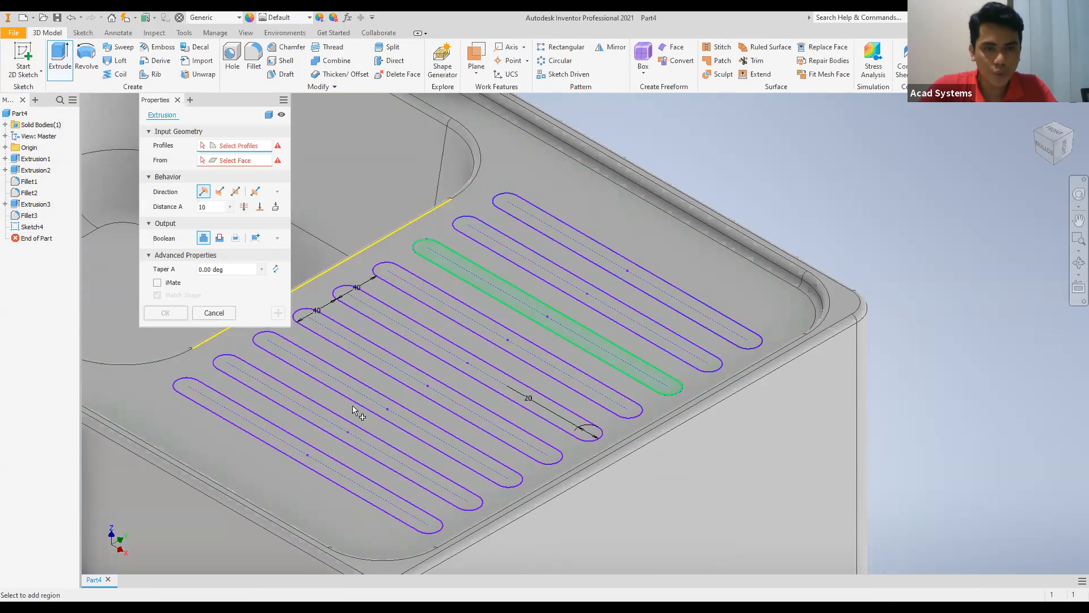
scroll(611, 231, "down", 3)
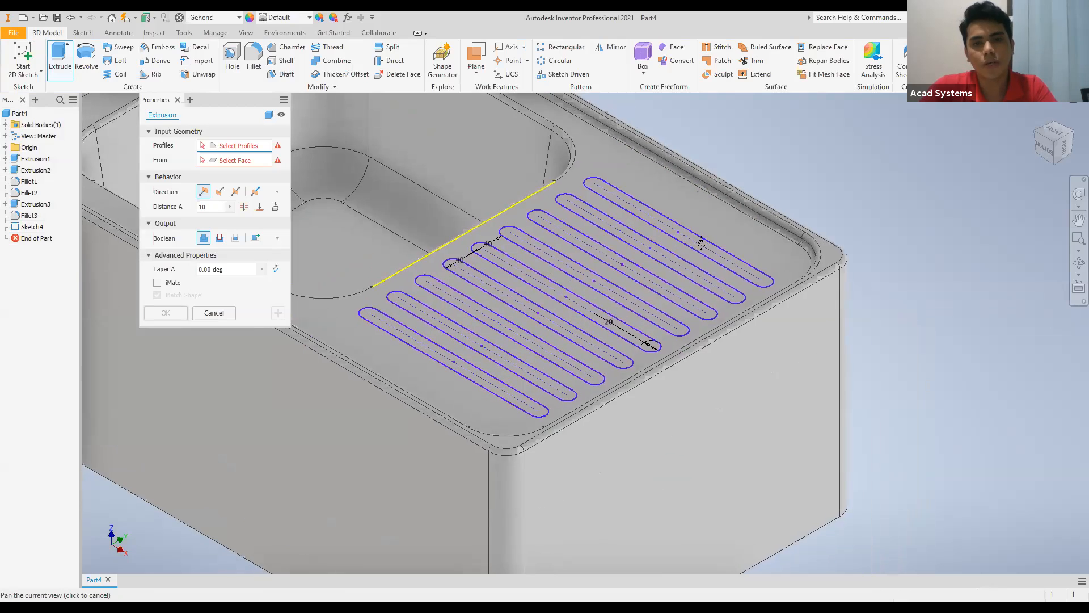
left_click_drag(782, 212, 593, 309)
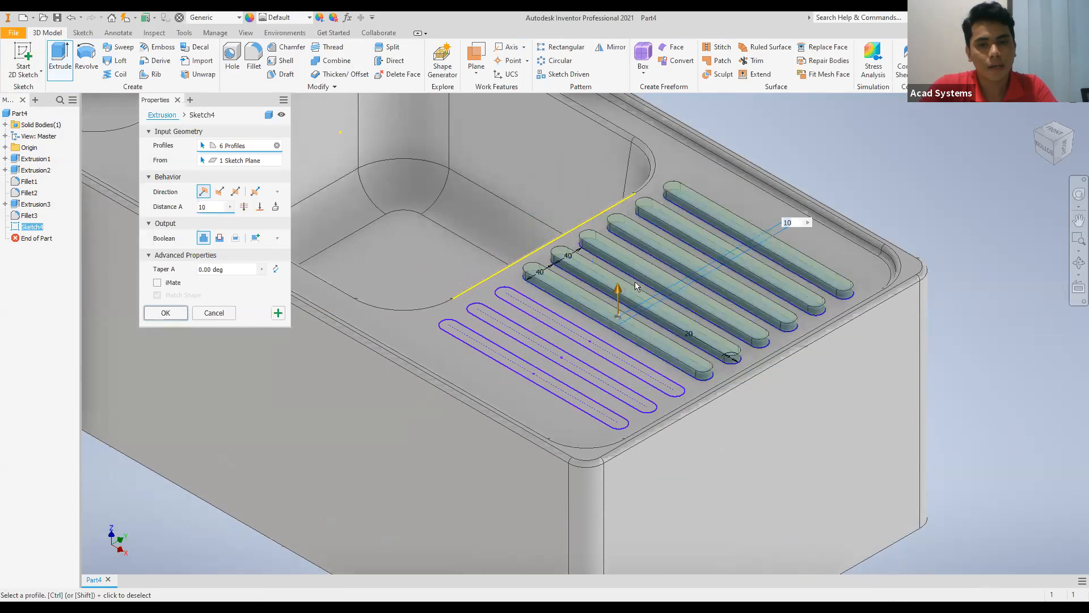
left_click(577, 337)
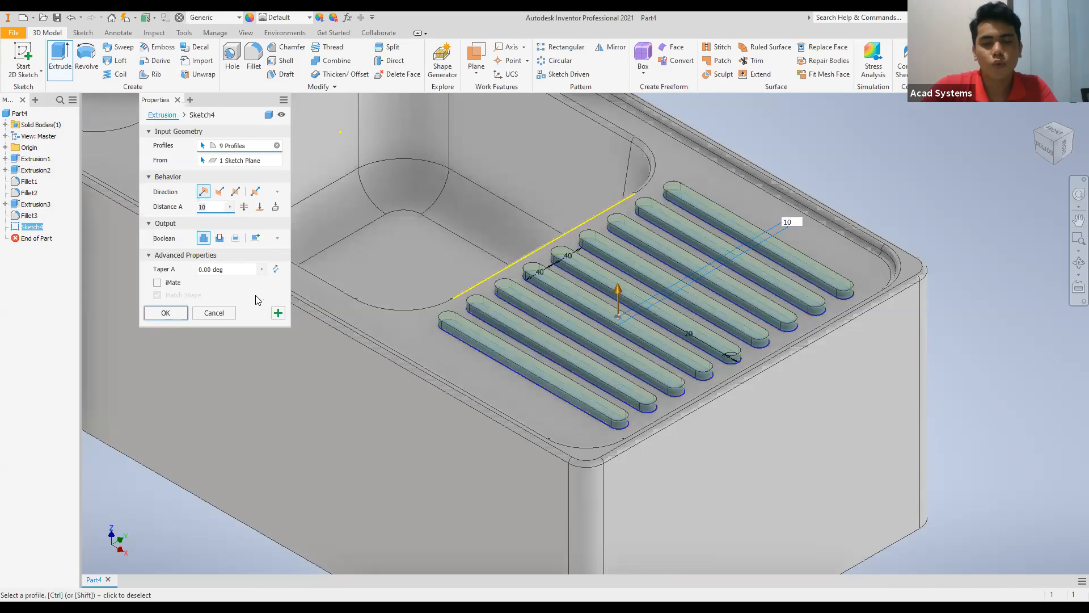
left_click(165, 313)
Set up a constant fillet of 4 mm radius and select the top and base edges of the front-most drainboard ridge.
scroll(626, 308, "up", 4)
scroll(591, 345, "down", 10)
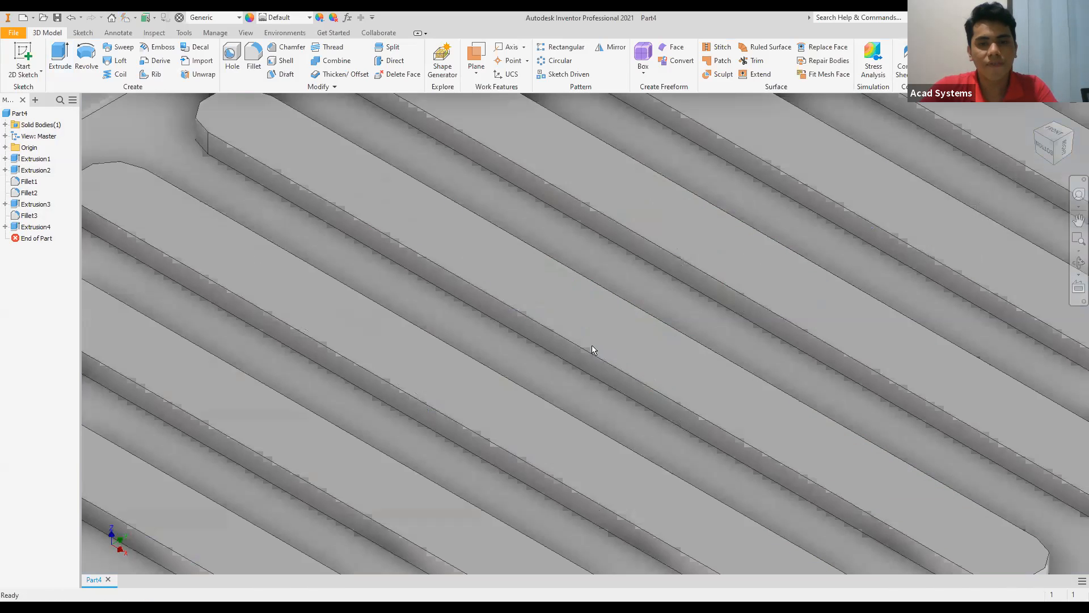
scroll(89, 108, "up", 5)
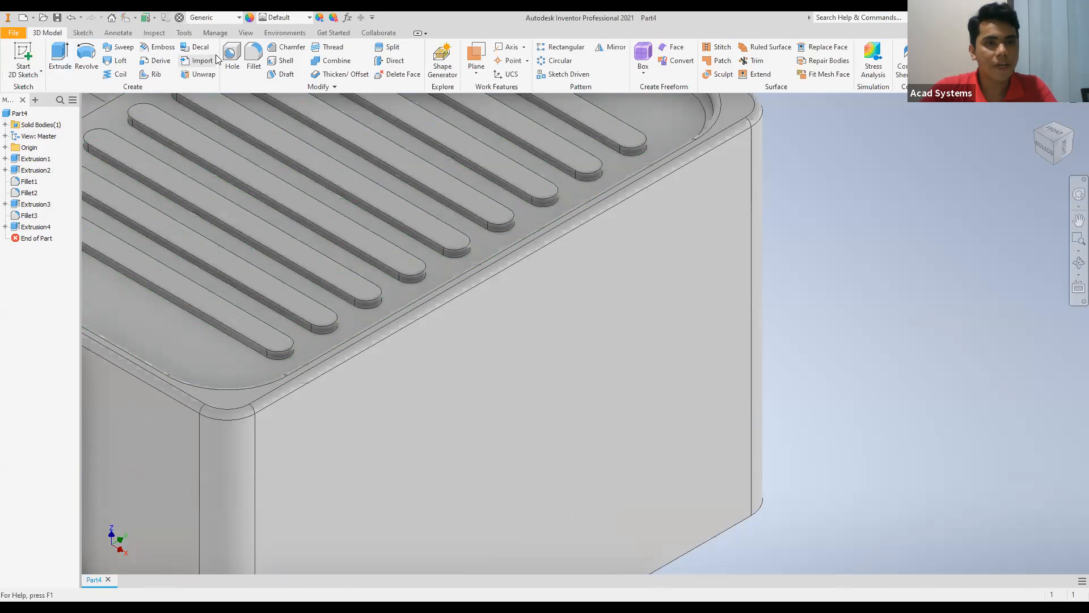
left_click(250, 61)
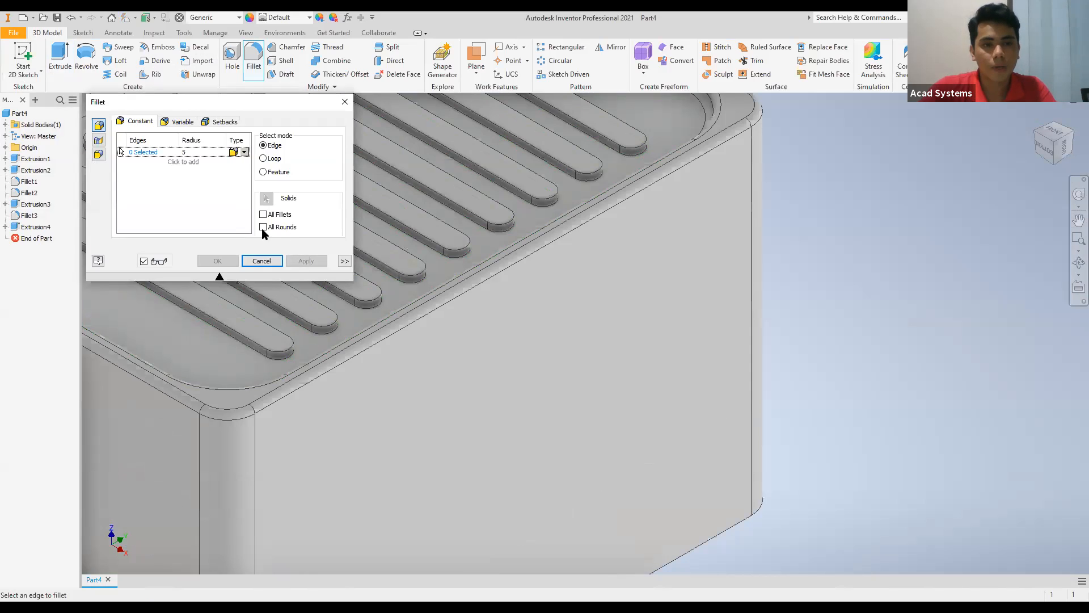
left_click(187, 151)
type("4")
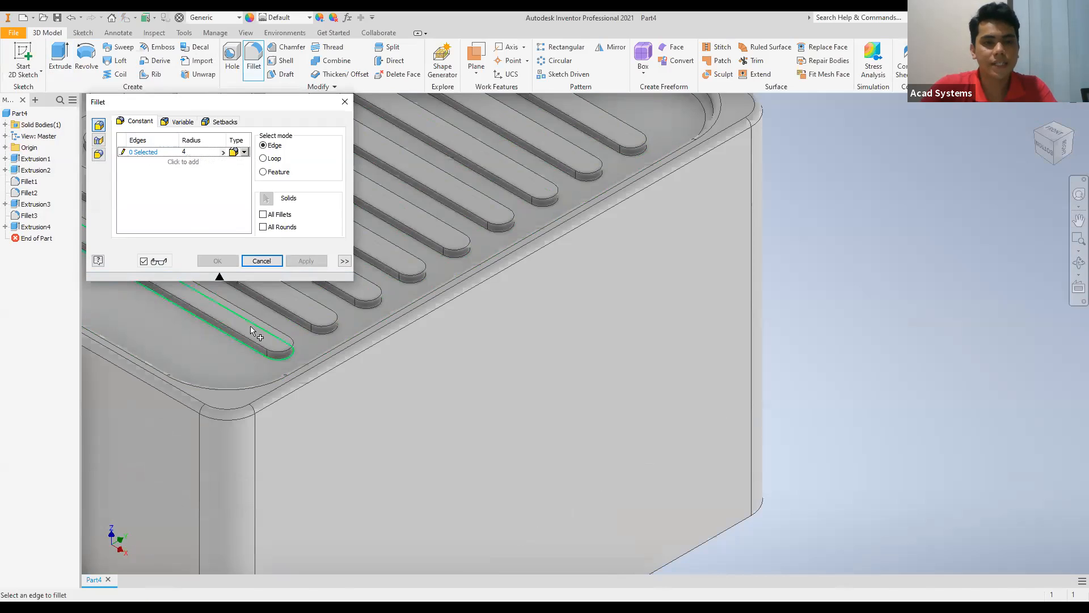
scroll(479, 382, "down", 5)
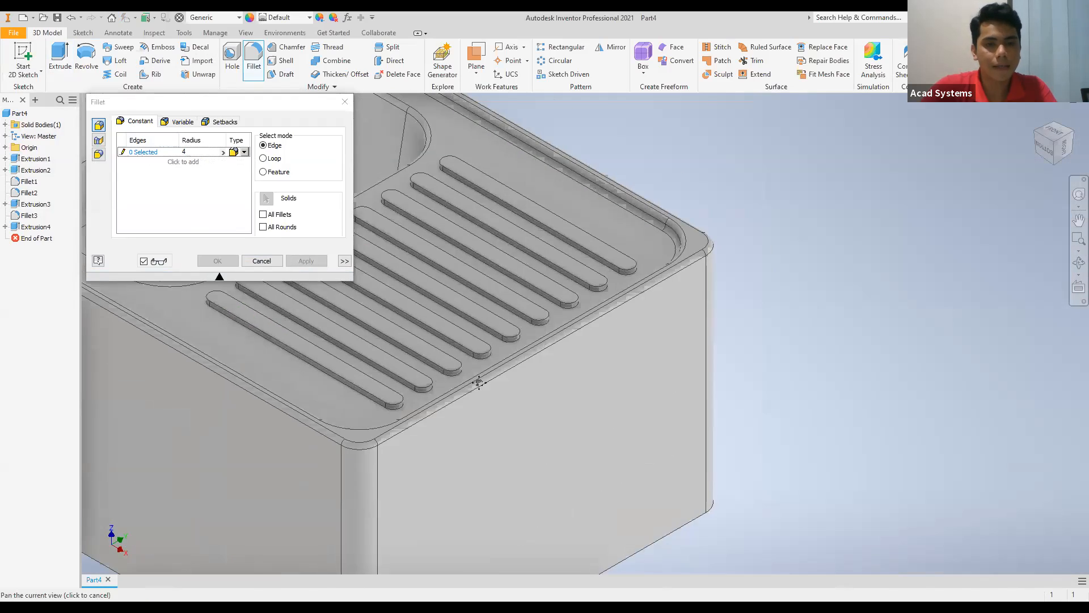
left_click(459, 381)
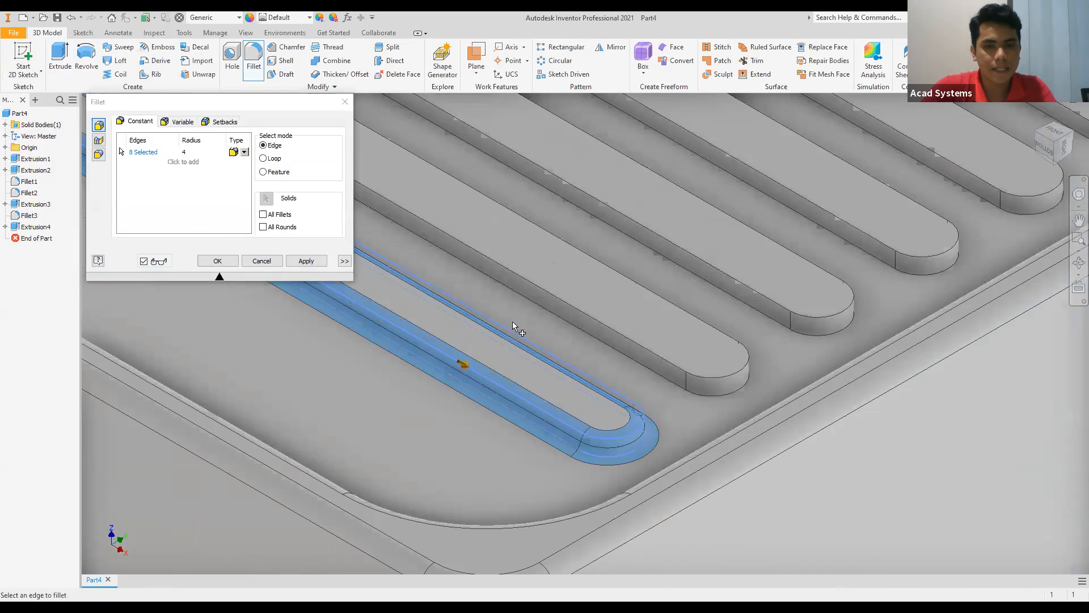
Add the top and base edges of the second, third and fourth drainboard ridges to the fillet selection.
left_click(536, 282)
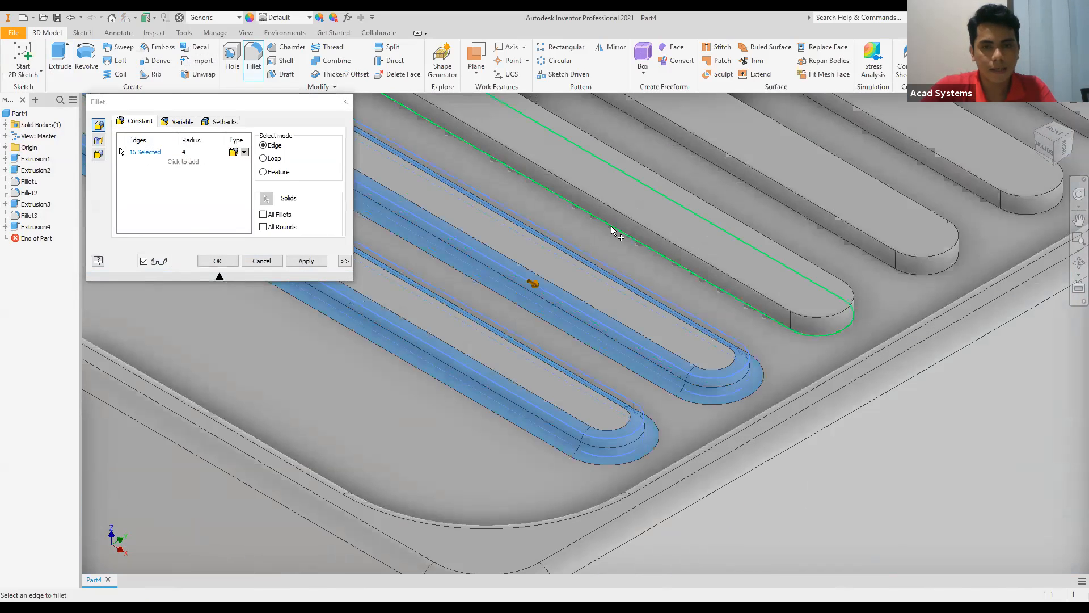
left_click(620, 218)
left_click(725, 161)
left_click(720, 155)
Add the top and base edges of the remaining five drainboard ridges and apply the 4 mm fillet.
middle_click_drag(718, 148, 665, 249)
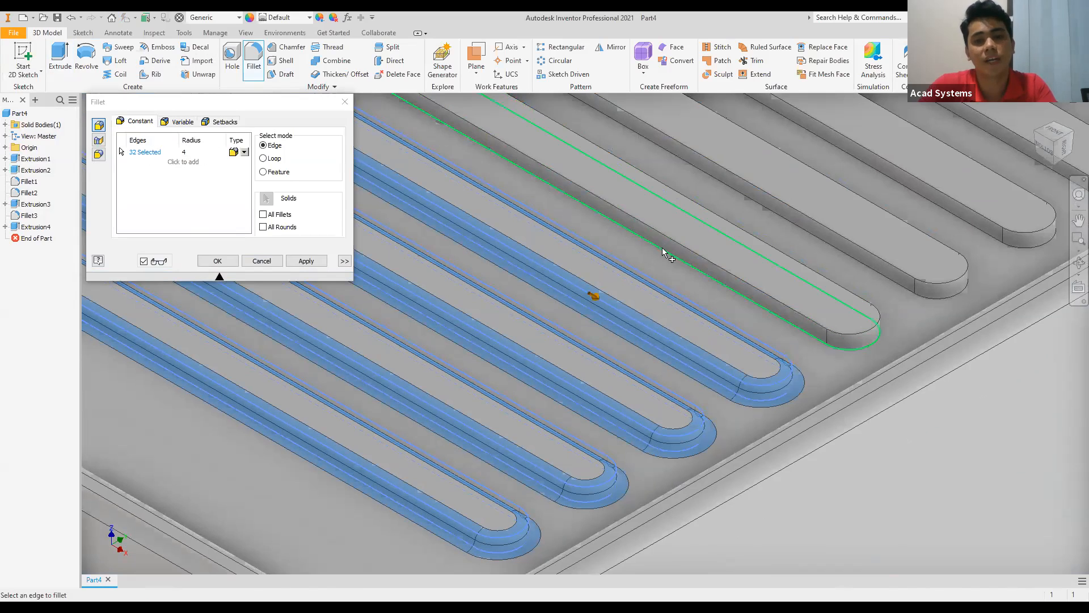
left_click(663, 252)
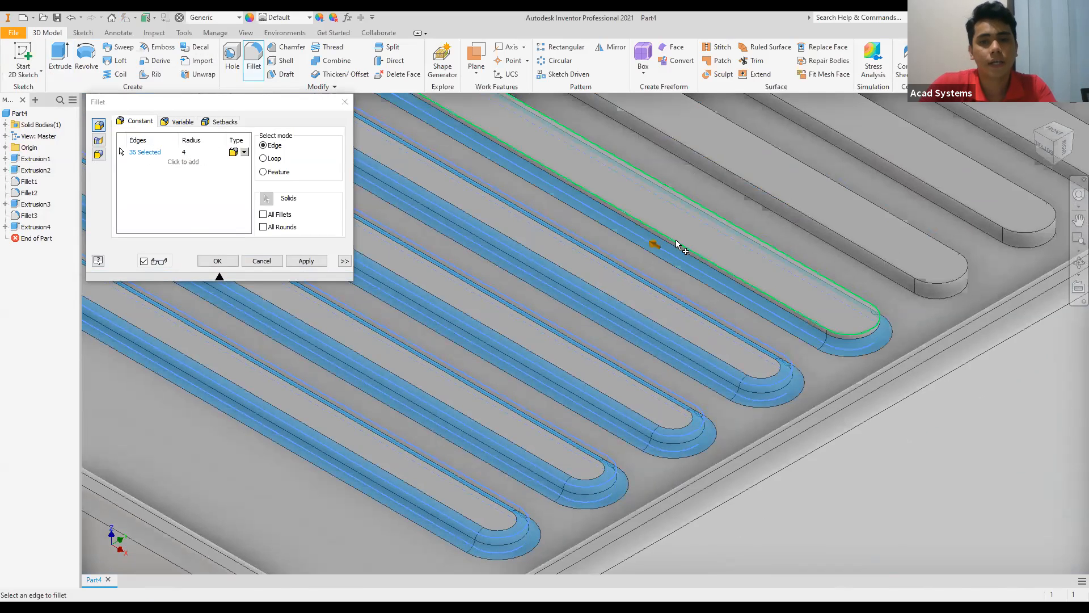
left_click(744, 211)
left_click(760, 193)
middle_click_drag(734, 259, 633, 409)
left_click(735, 269)
left_click(713, 305)
left_click(717, 296)
left_click(755, 232)
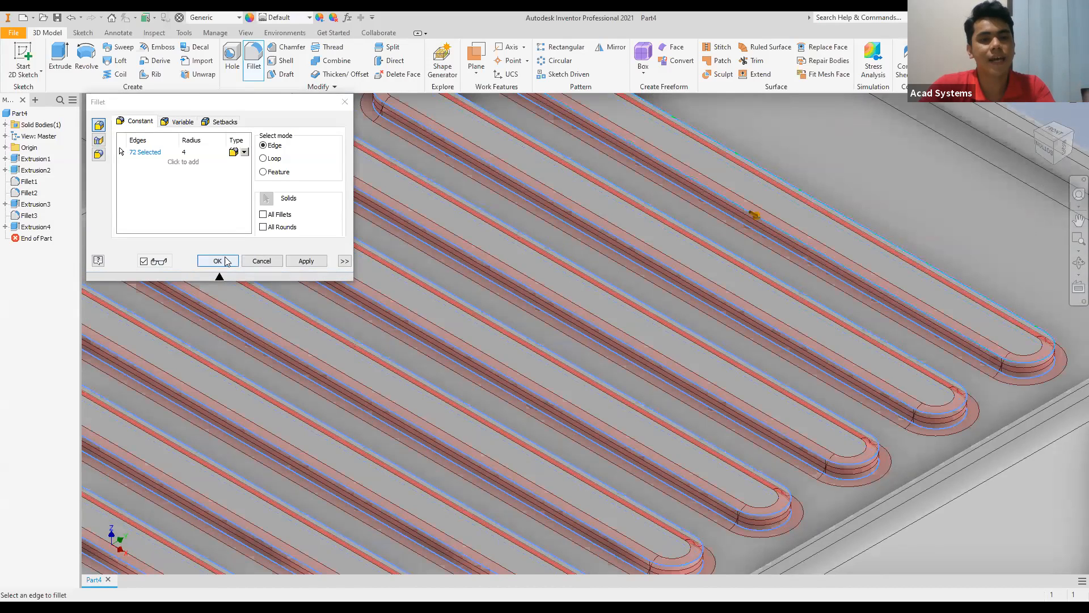
left_click(217, 261)
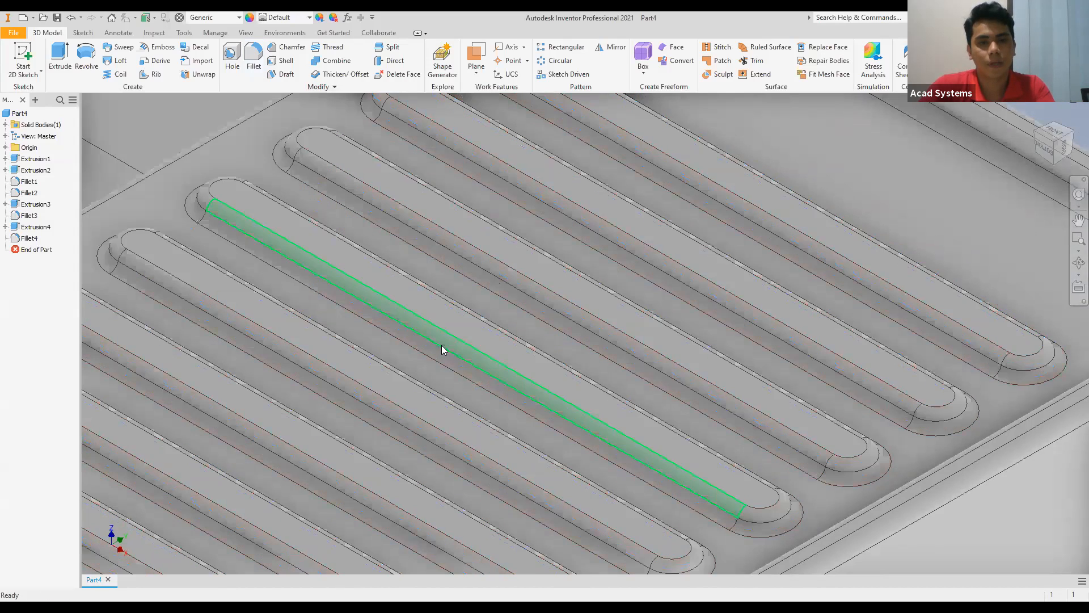
Examine the whole sink, including its bowls, rim and filleted drainboard ridges, from the front and isometric views.
scroll(441, 345, "down", 4)
middle_click_drag(441, 345, 717, 440)
scroll(732, 369, "down", 5)
scroll(671, 318, "up", 6)
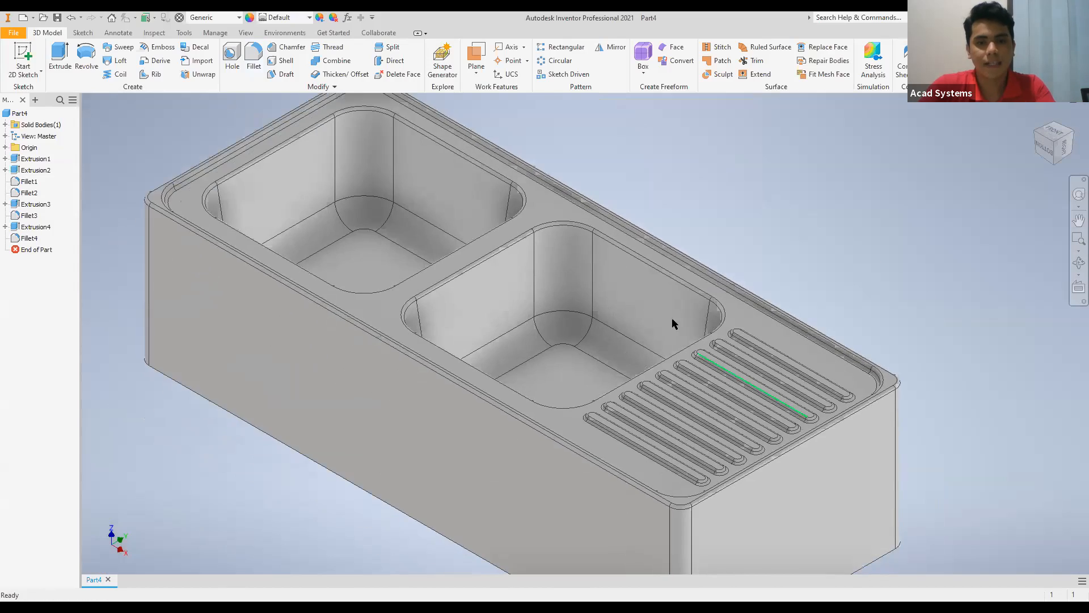
scroll(587, 344, "down", 5)
scroll(570, 340, "down", 3)
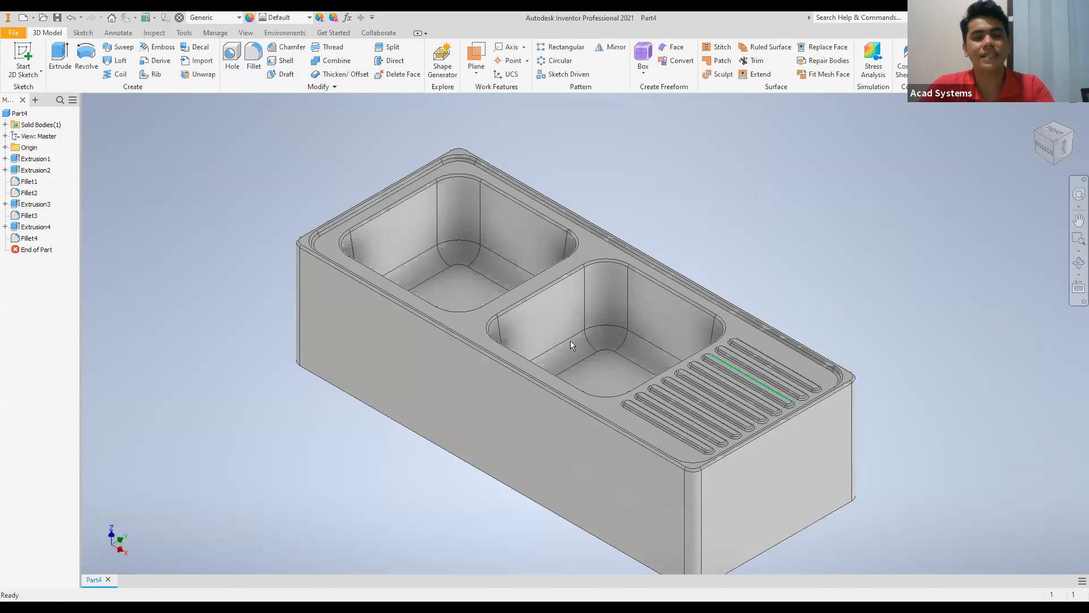
scroll(406, 293, "up", 2)
scroll(406, 294, "down", 2)
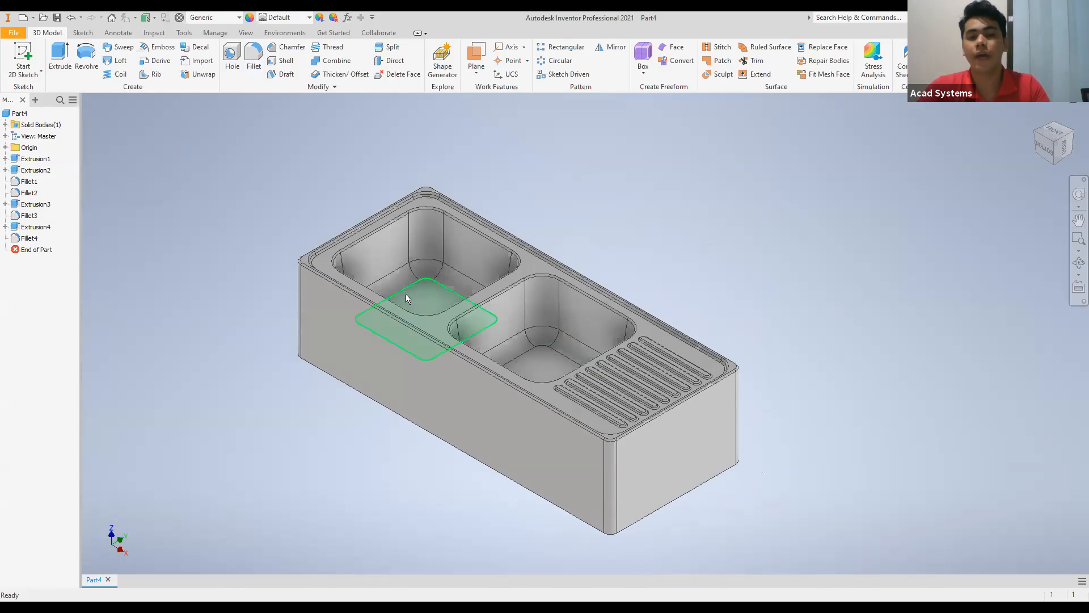
mouse_move(405, 294)
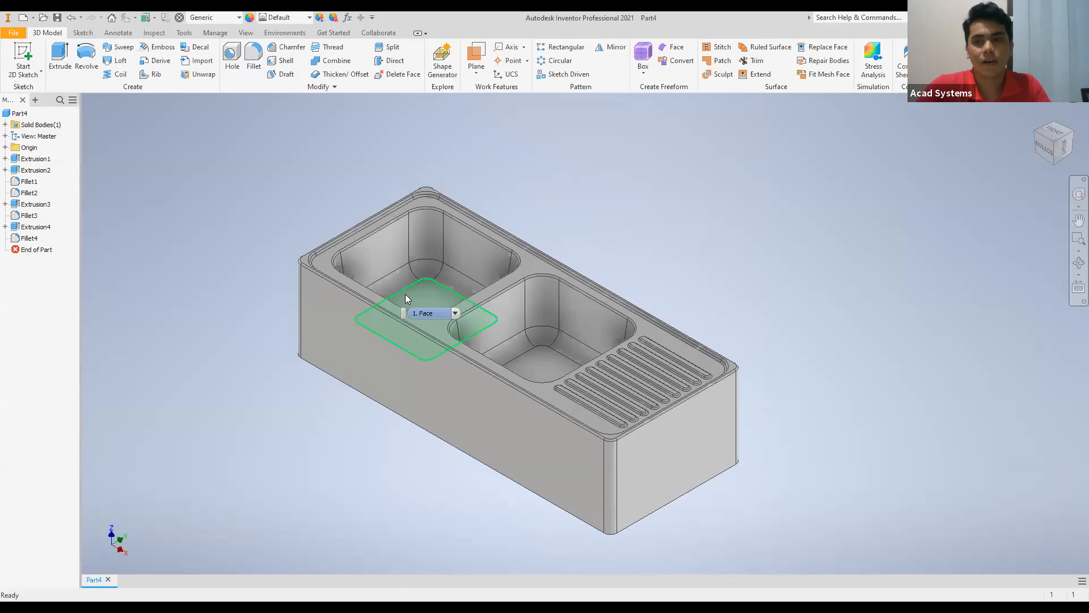
left_click(1045, 142)
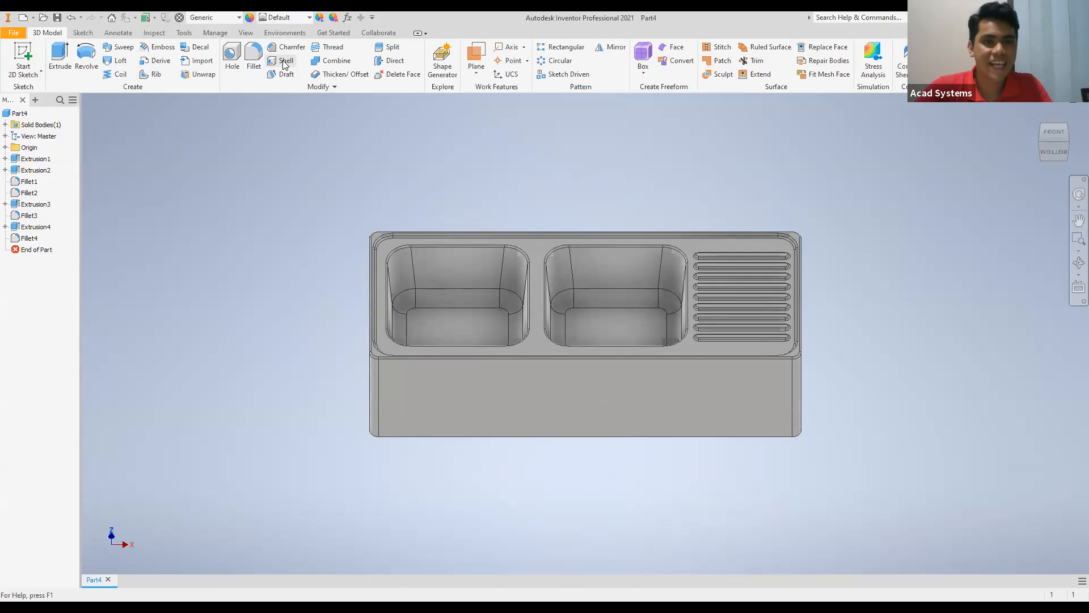
left_click(1067, 142)
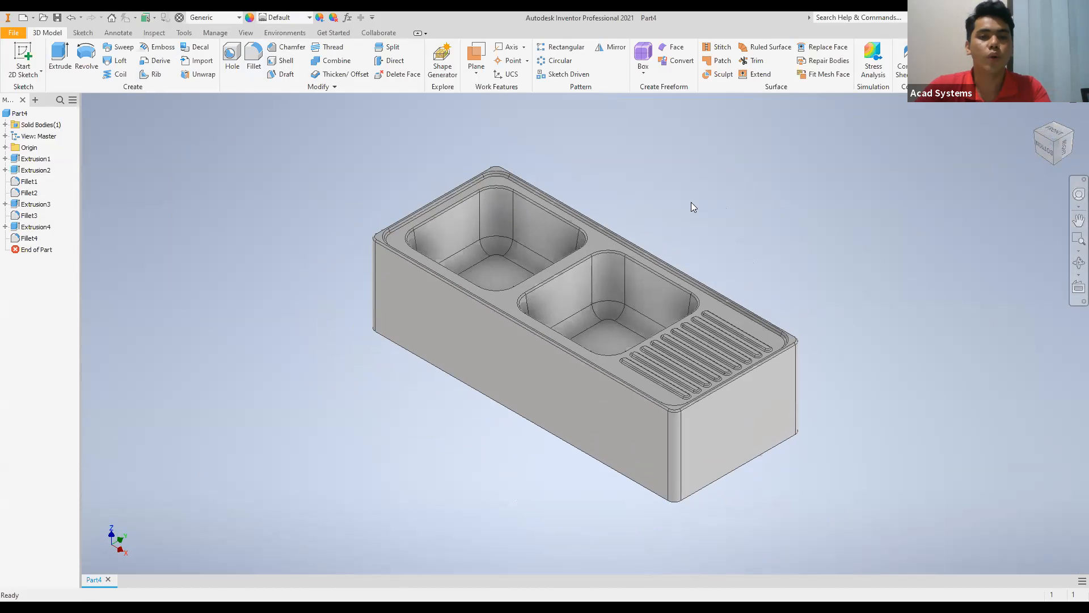
left_click(285, 61)
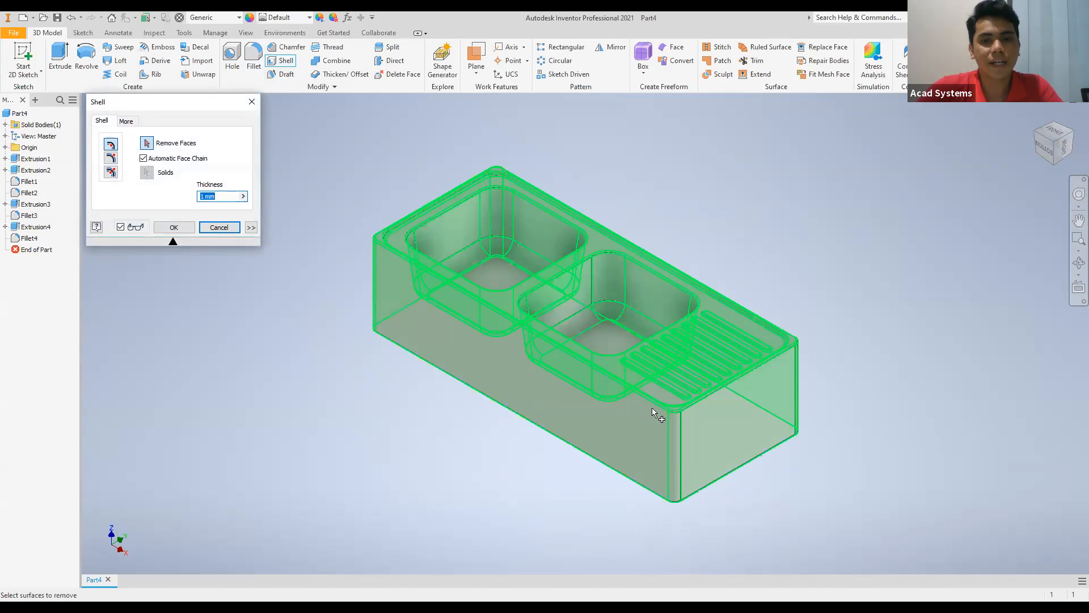
left_click(596, 430)
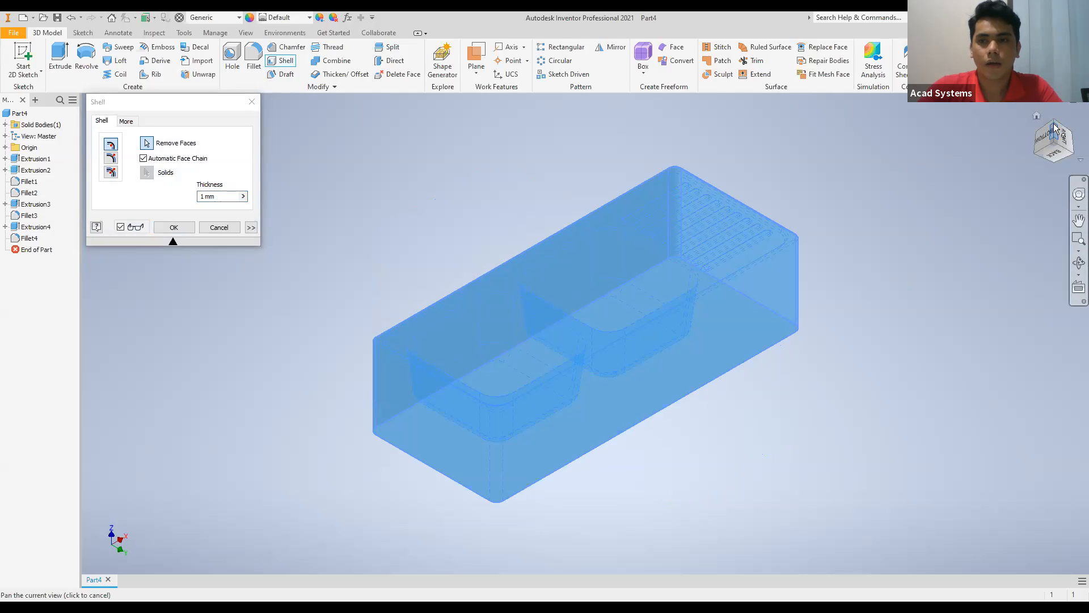
left_click(1053, 123)
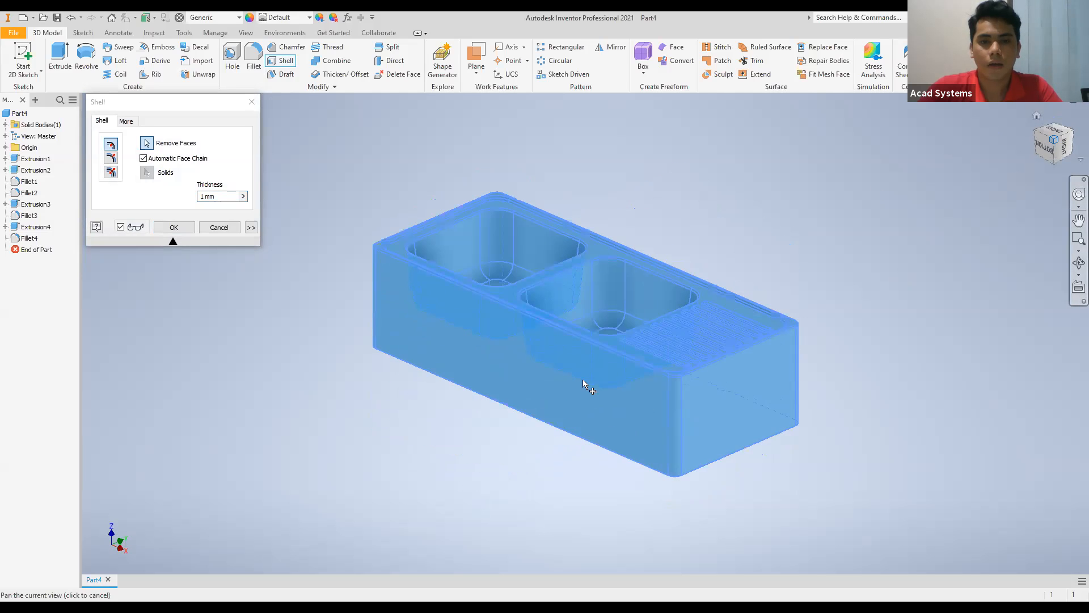
left_click(250, 102)
Try to shell the sink with its bottom face removed, testing wall thicknesses of 1.5 mm and 0.5 mm.
key("F6")
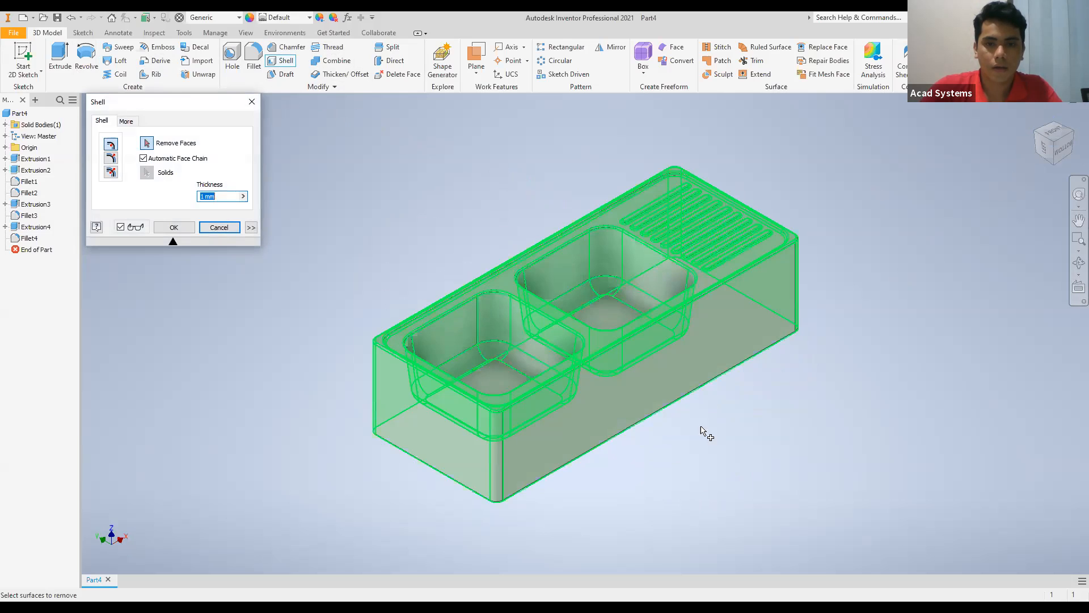
left_click(691, 387)
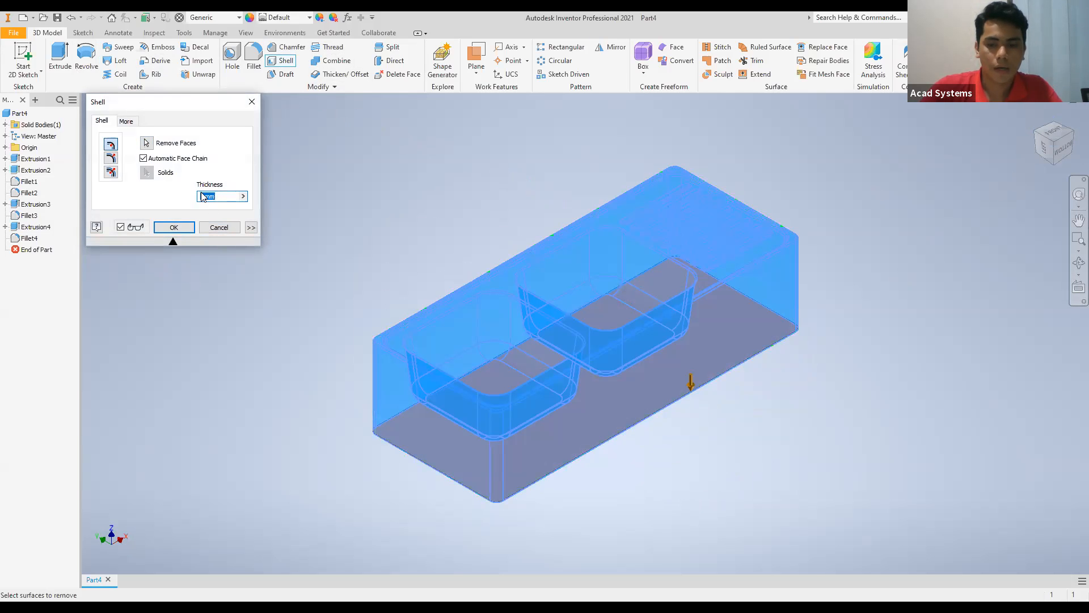
type("0.")
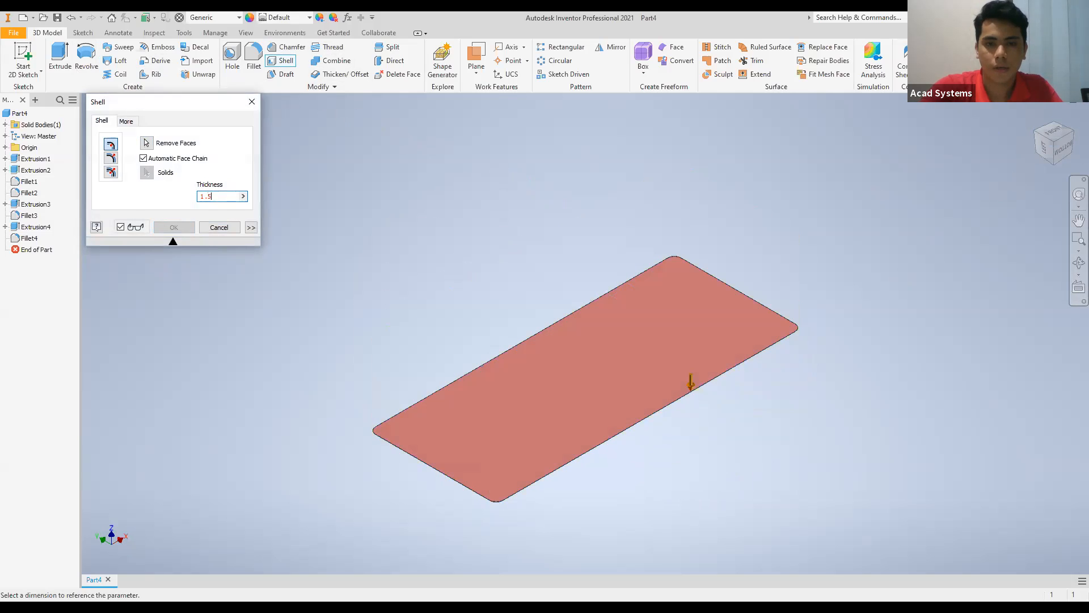
key("BackSpace")
key("BackSpace")
key("BackSpace")
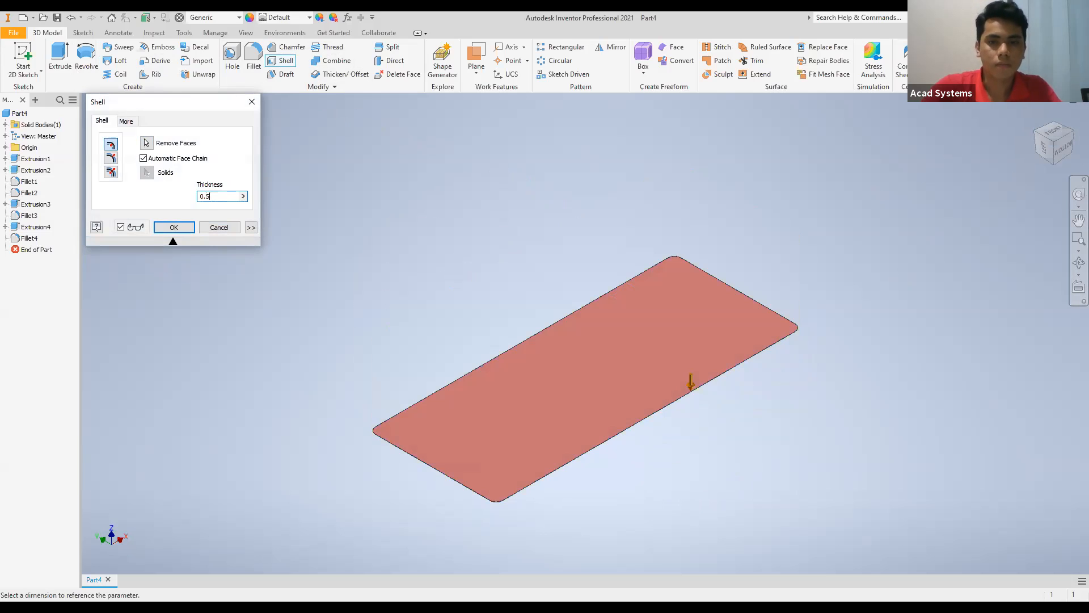
left_click(251, 102)
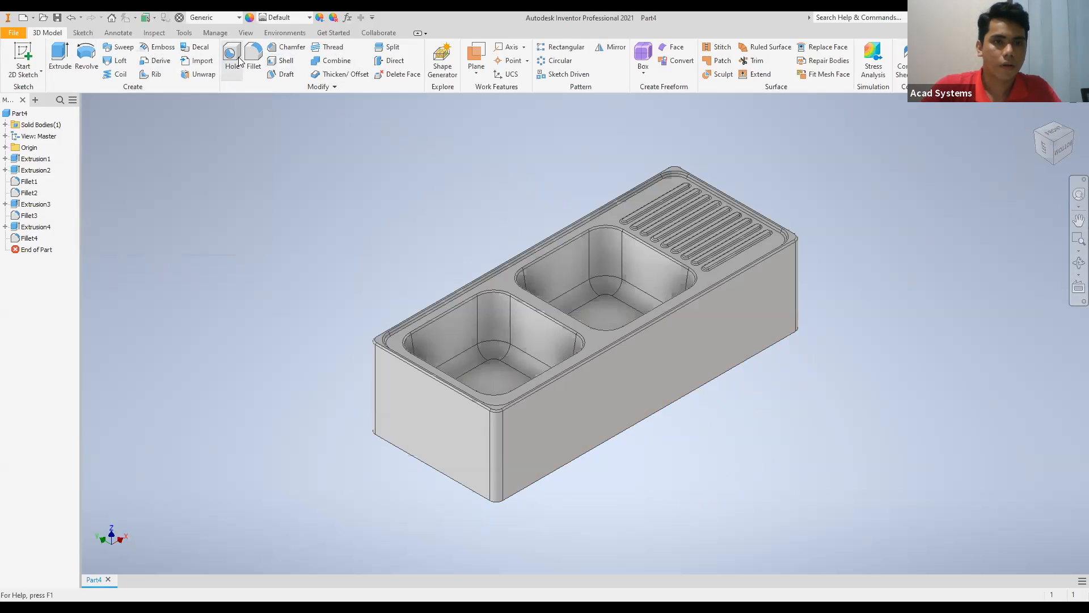
Shell the sink body with a 0.5 mm wall thickness, removing the bottom face.
left_click(286, 61)
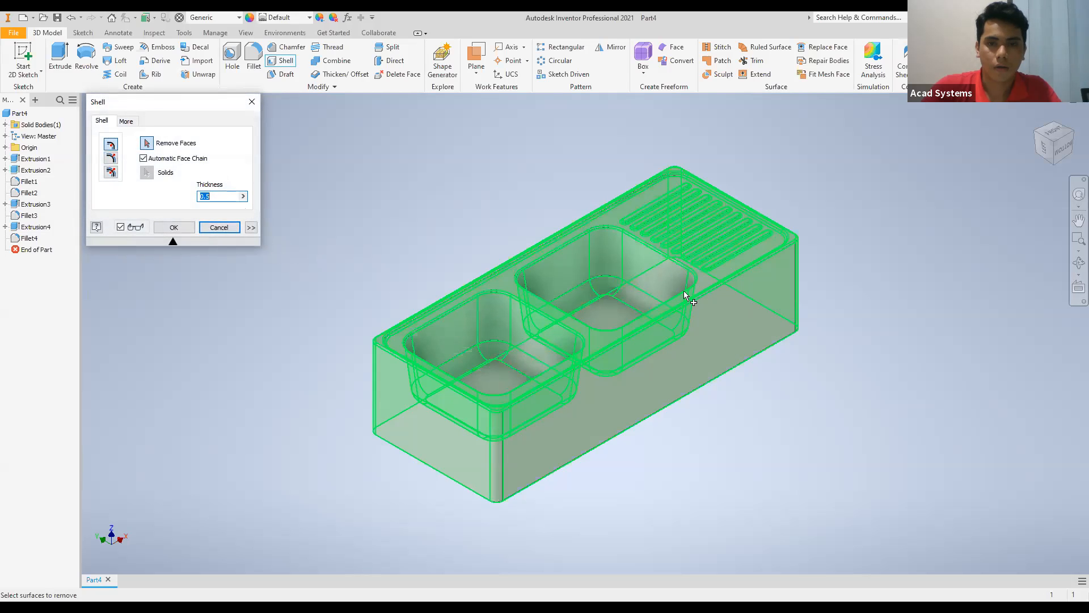
left_click(735, 265)
scroll(715, 349, "up", 5)
scroll(711, 349, "up", 5)
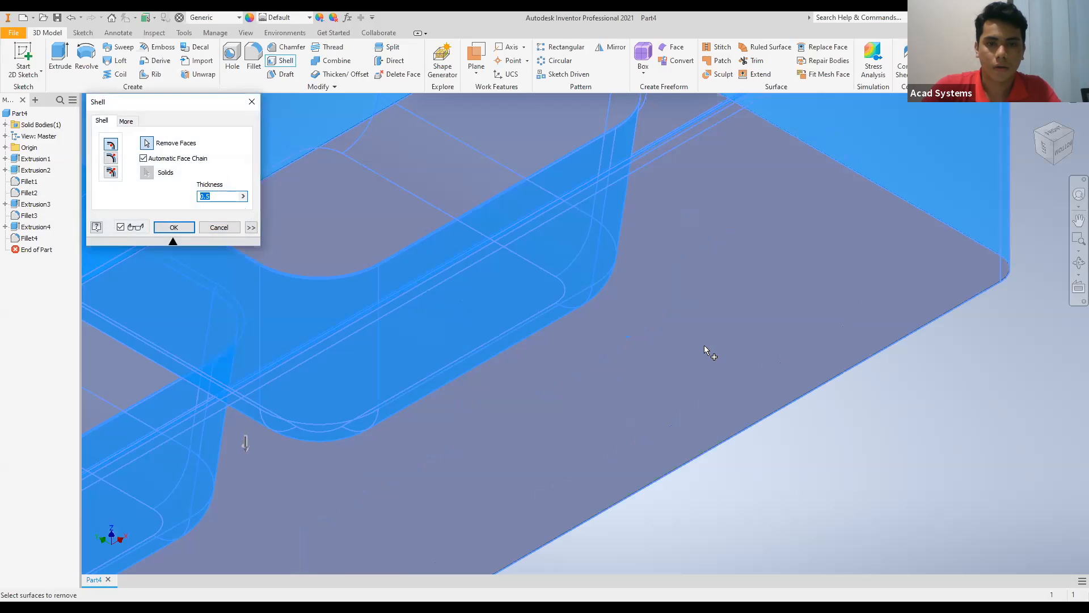
scroll(703, 350, "down", 4)
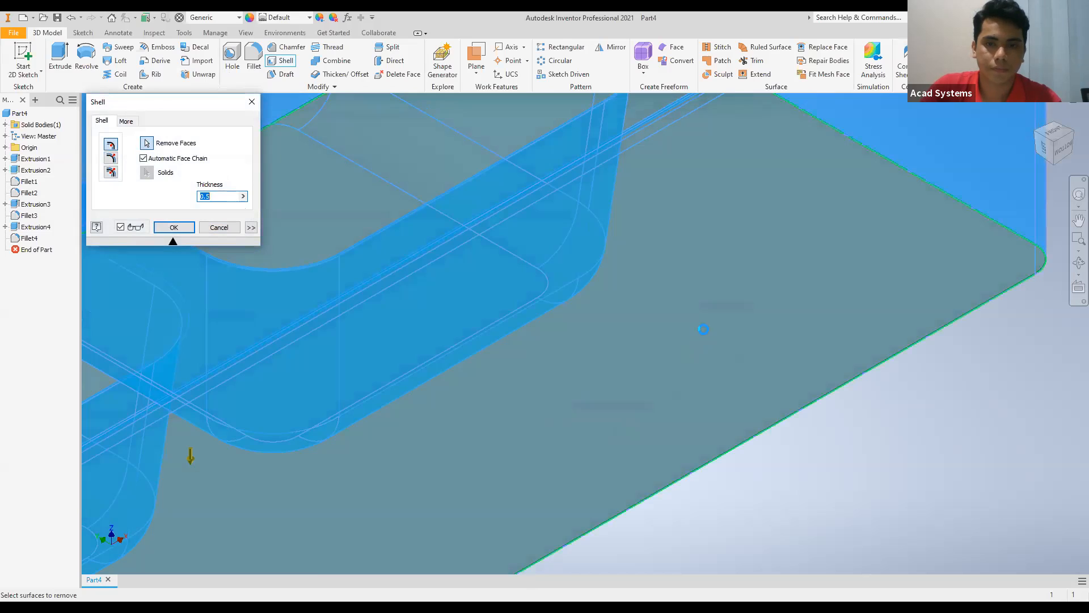
scroll(709, 321, "down", 3)
scroll(715, 316, "down", 5)
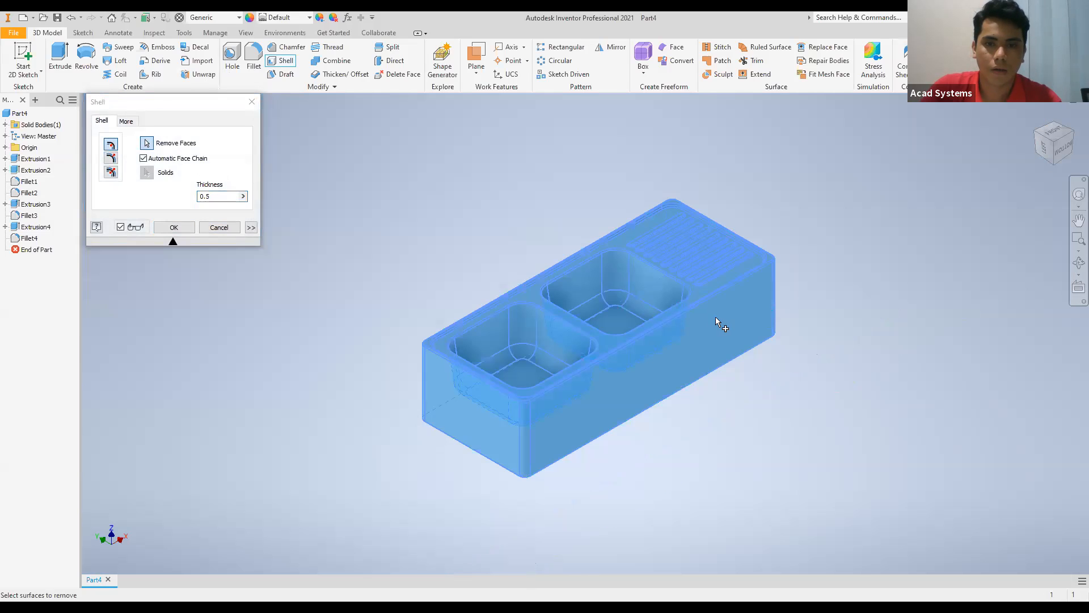
key("Escape")
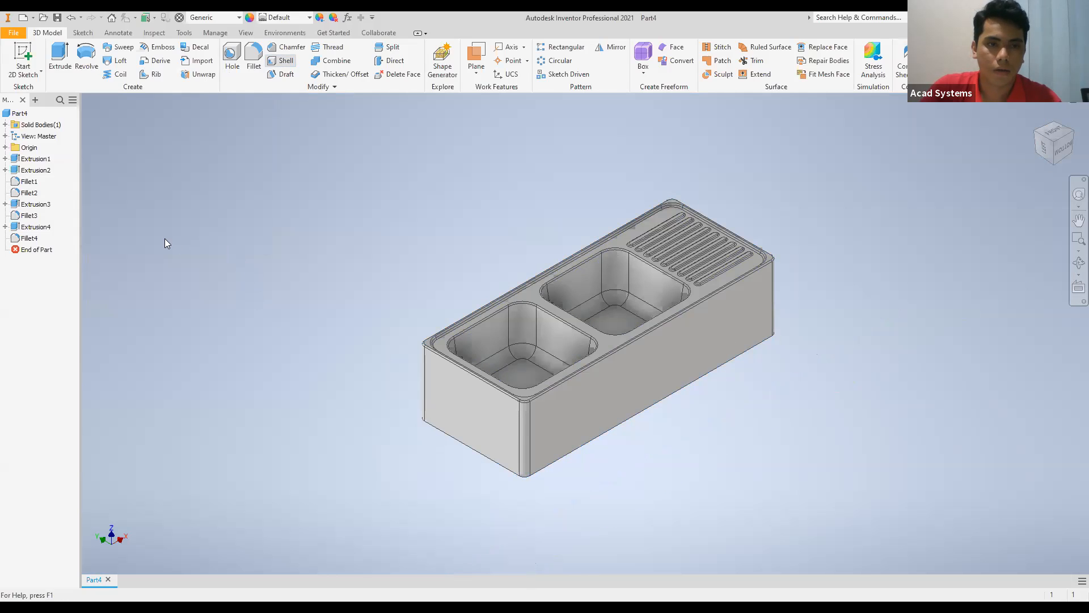
left_click(209, 194)
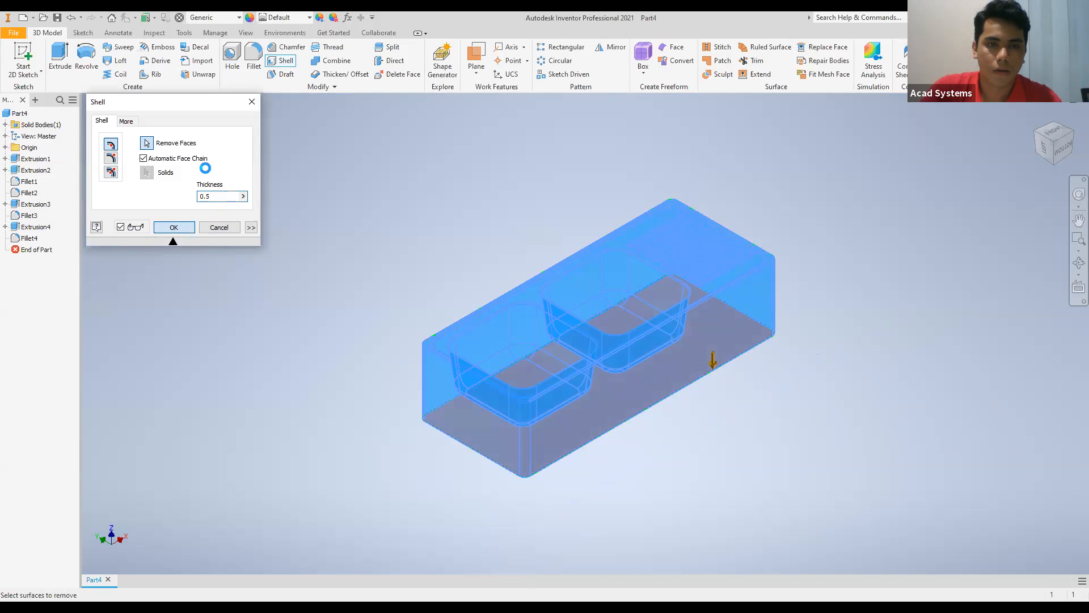
key("Escape")
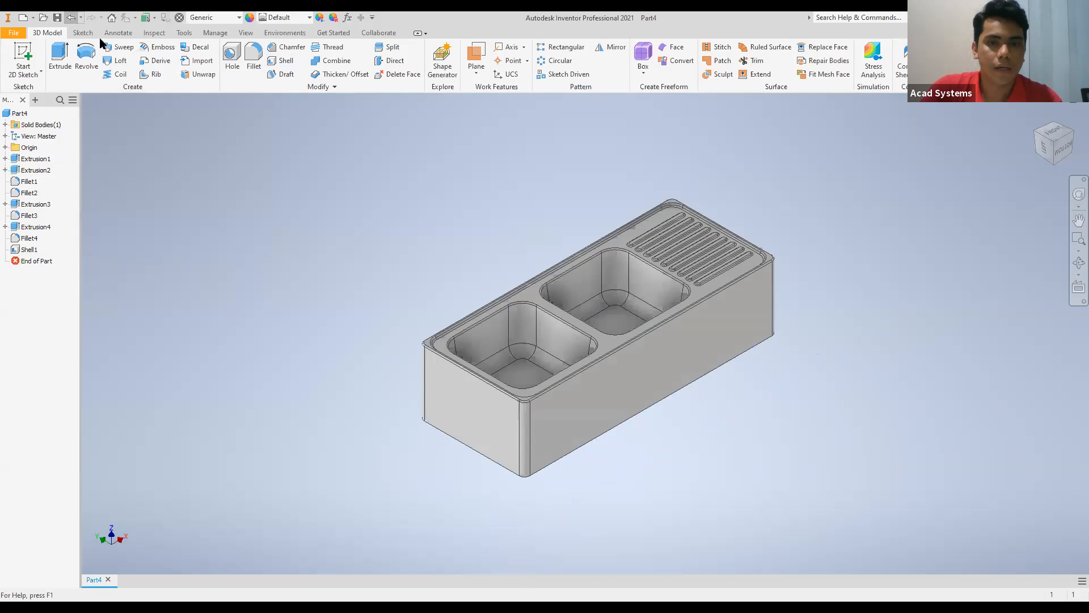
Shell the sink again from its underside with a 0.5 mm wall thickness, removing the bottom face.
left_click(1073, 134)
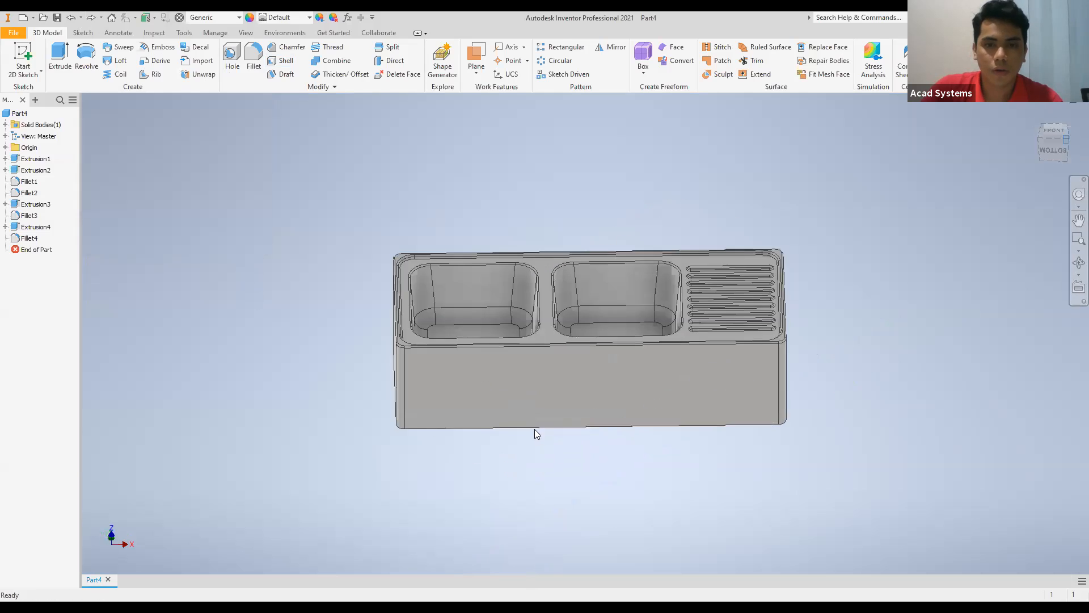
left_click(1065, 155)
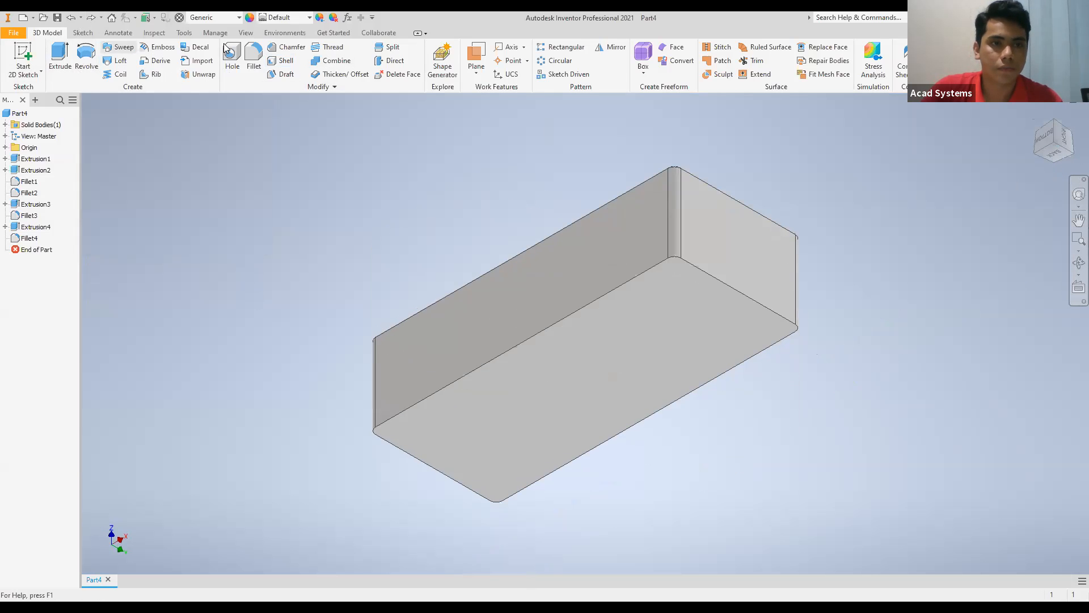
left_click(280, 60)
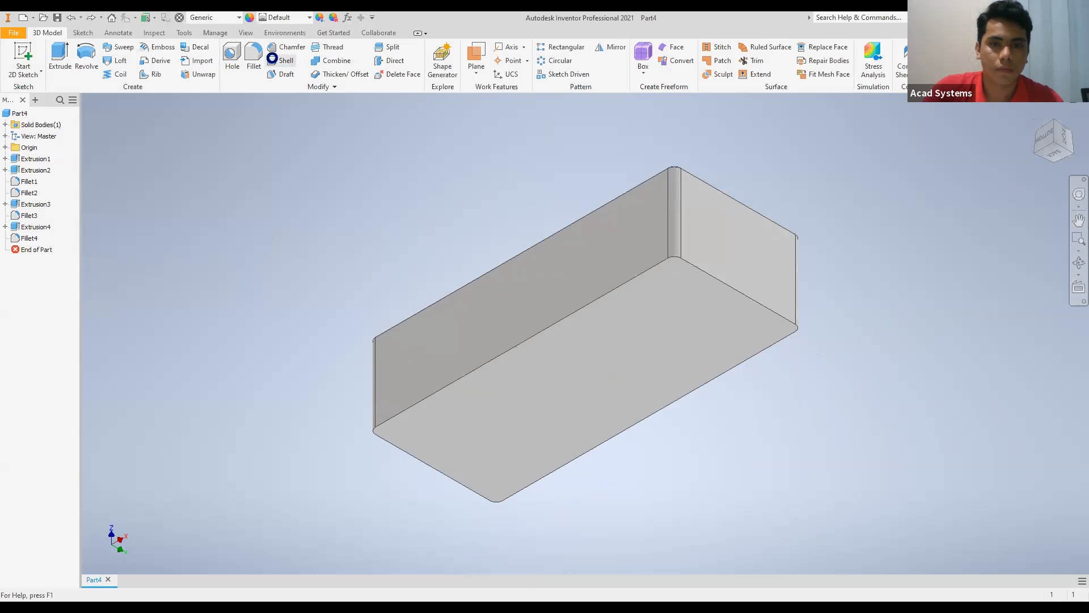
left_click(647, 343)
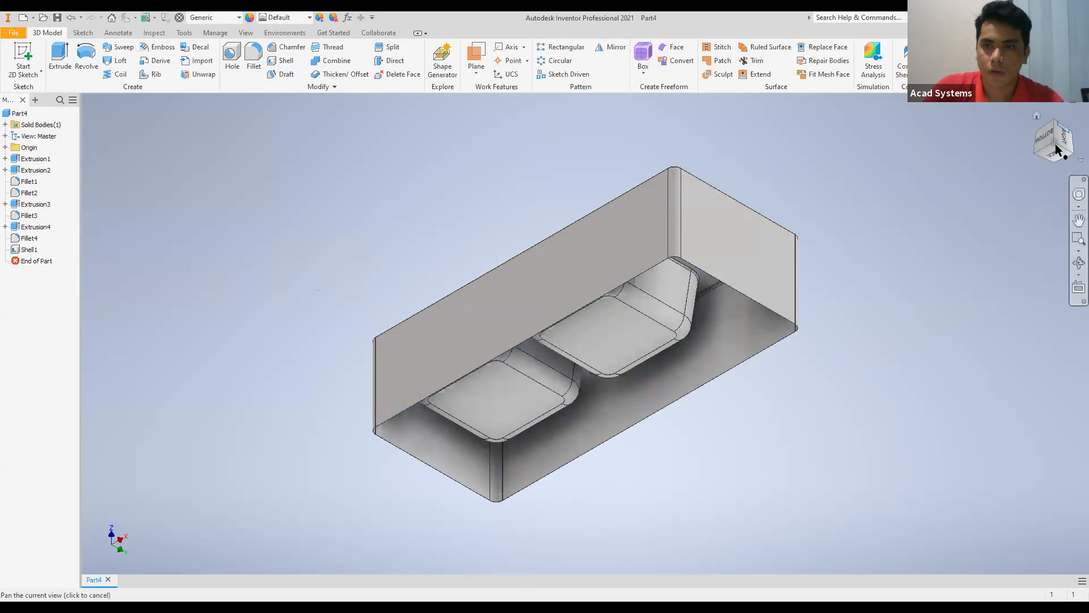
Try to apply a second 0.5 mm shell to the already hollowed sink body.
left_click(1049, 125)
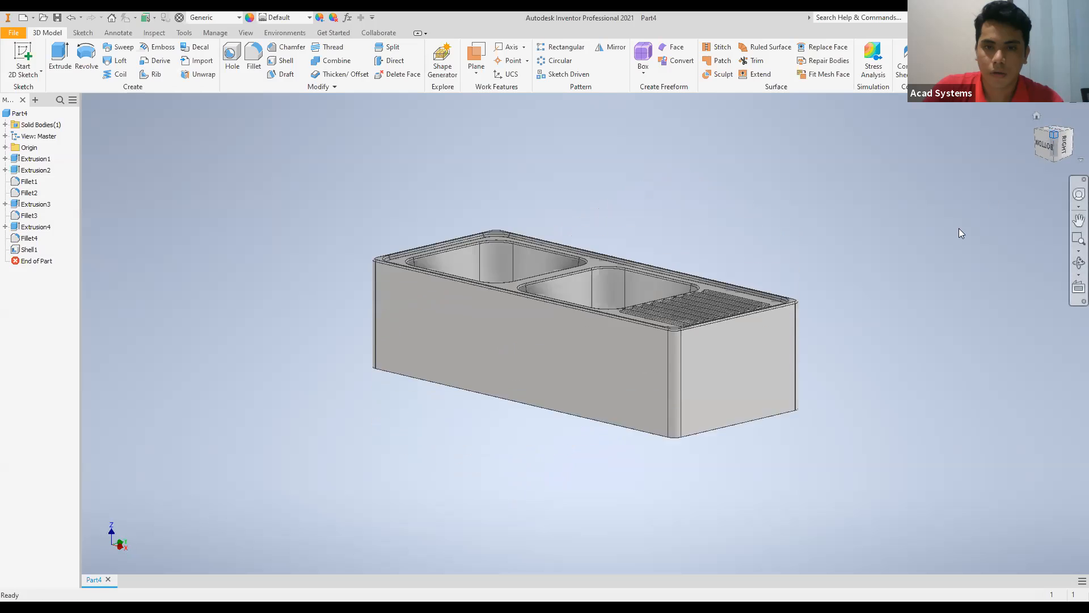
left_click(1049, 159)
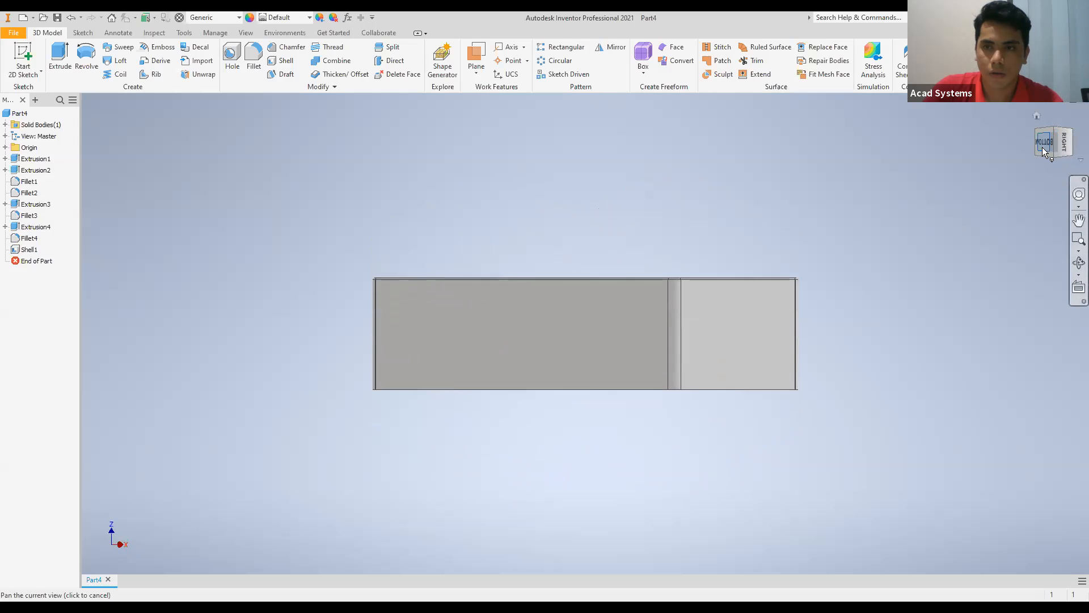
left_click(1053, 155)
left_click(18, 113)
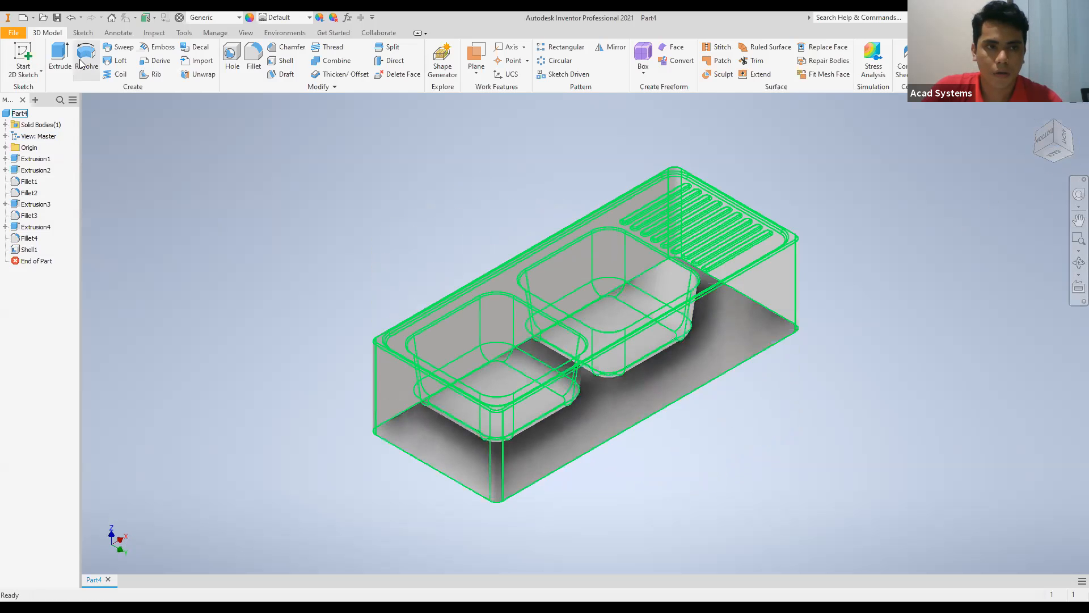
left_click(284, 62)
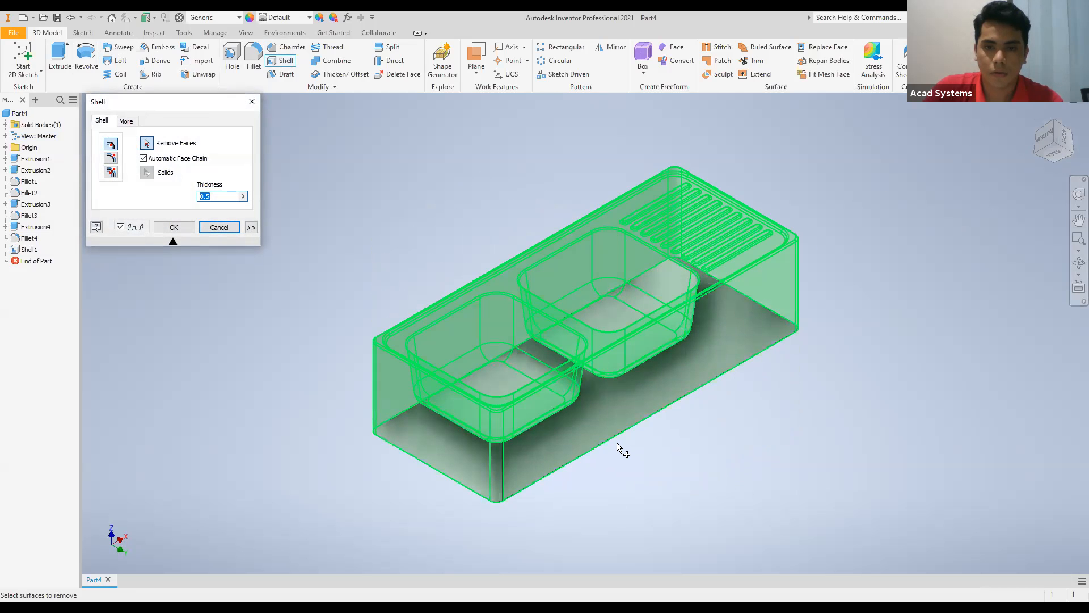
key("F6")
left_click(600, 384)
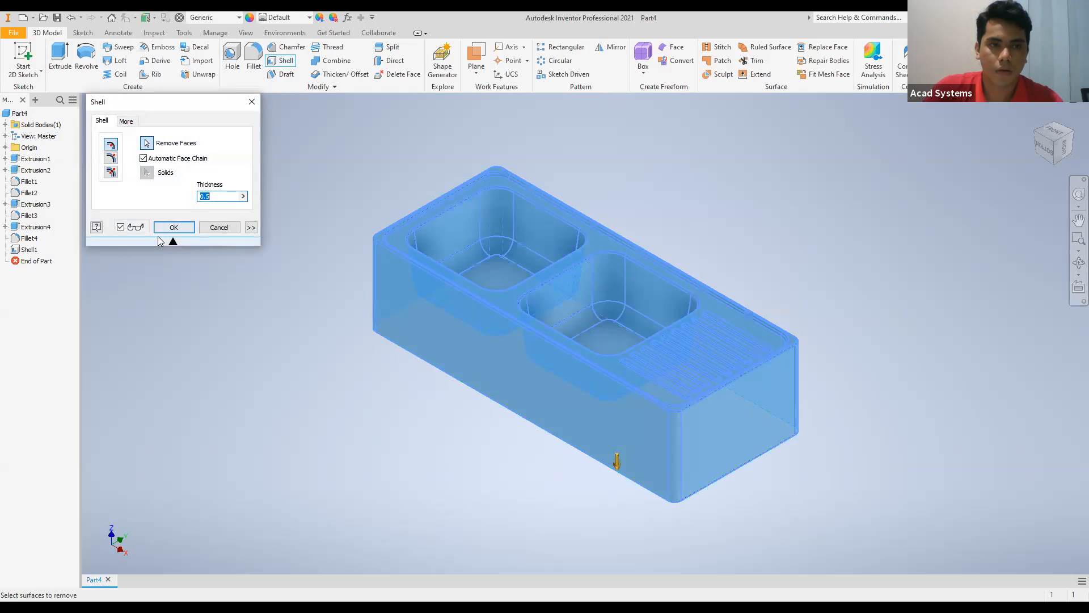
left_click(176, 228)
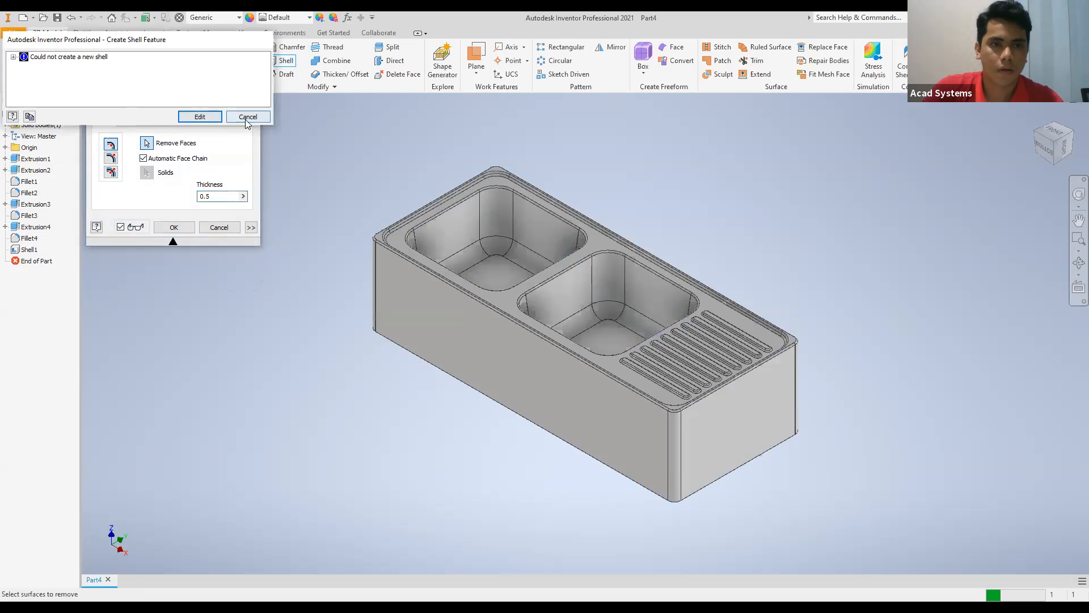
left_click(245, 119)
Examine the shelled sink's bowls, rim and drainboard from the isometric and side views.
scroll(483, 384, "down", 4)
scroll(477, 382, "up", 9)
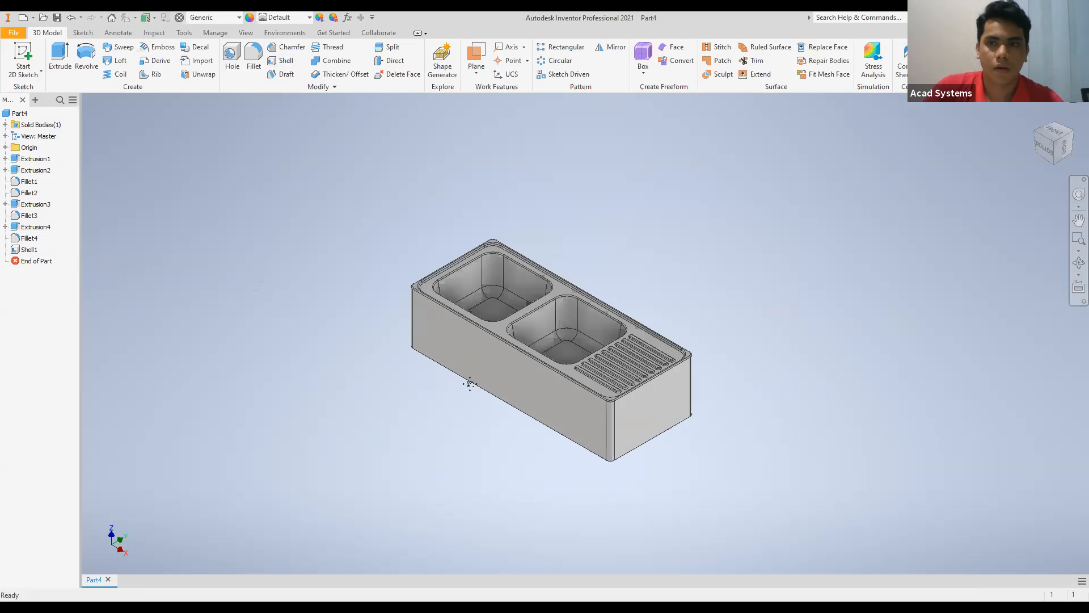
middle_click_drag(651, 227, 673, 225)
scroll(673, 225, "down", 5)
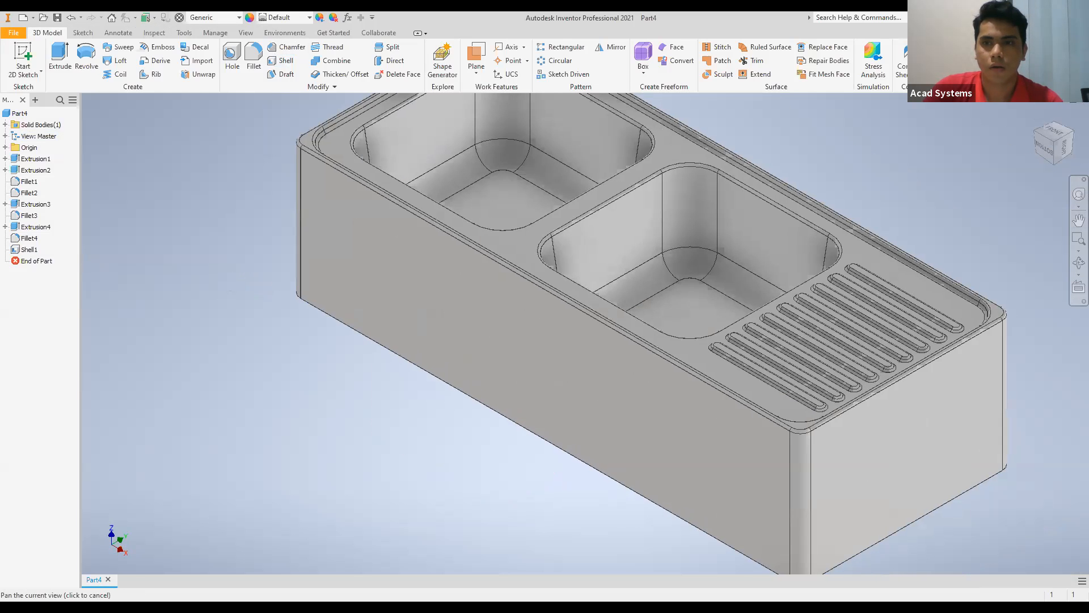
scroll(520, 373, "down", 3)
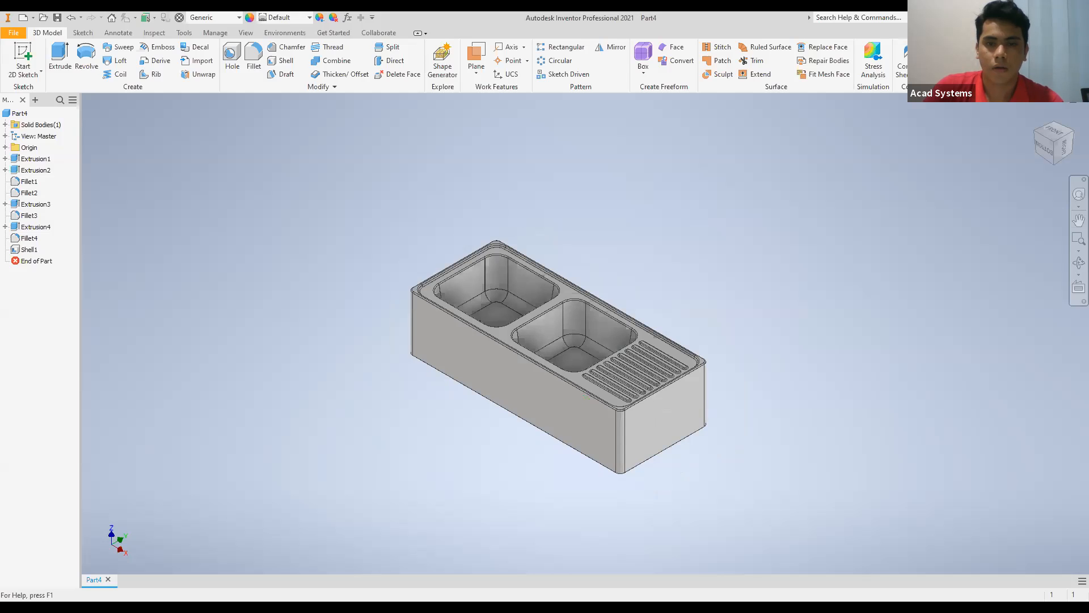
left_click(1055, 152)
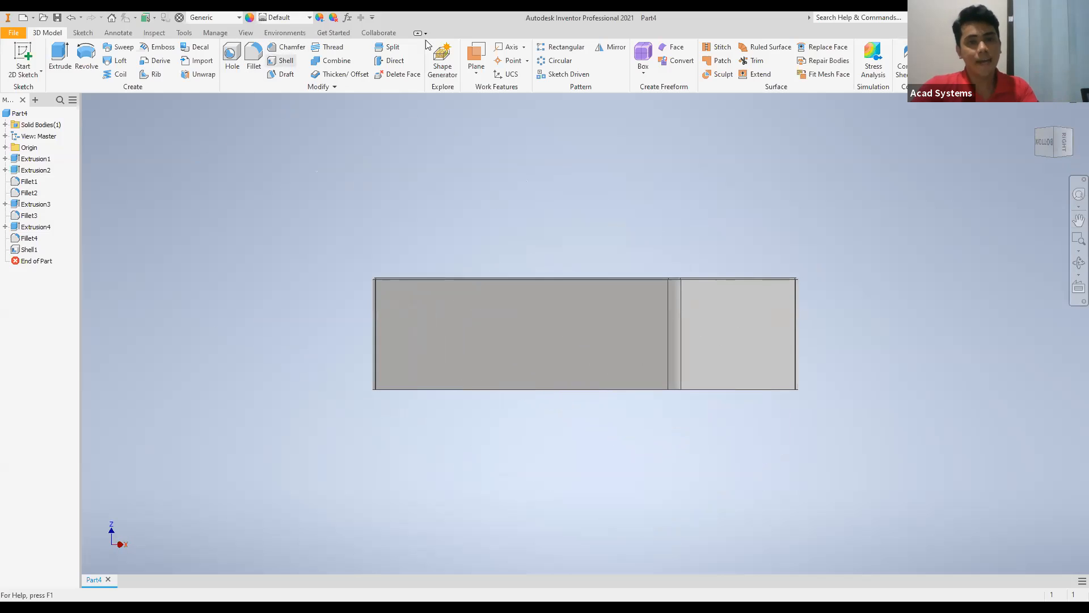
left_click(1053, 153)
left_click(1053, 120)
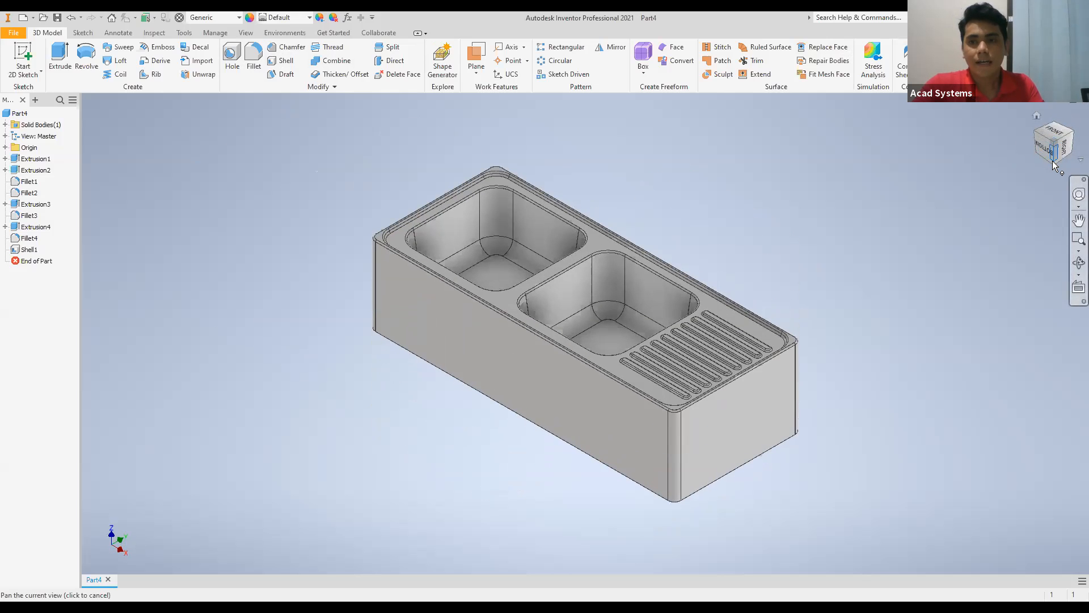
Examine the sink's hollow underside, including the bowl undersides, drainboard ridges and thin walls, at an angle and straight on.
left_click(1047, 158)
mouse_move(585, 333)
middle_mouse_down("shift")
mouse_move(547, 270)
mouse_move(559, 258)
mouse_move(584, 244)
mouse_move(717, 226)
mouse_move(638, 228)
mouse_move(638, 205)
middle_mouse_up("shift")
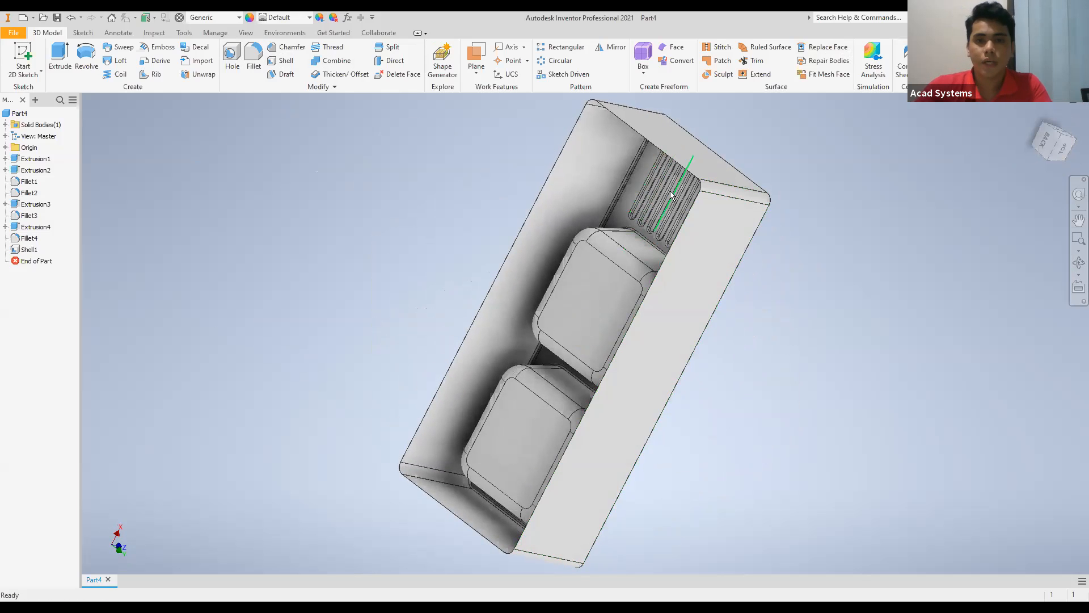
left_click(1061, 139)
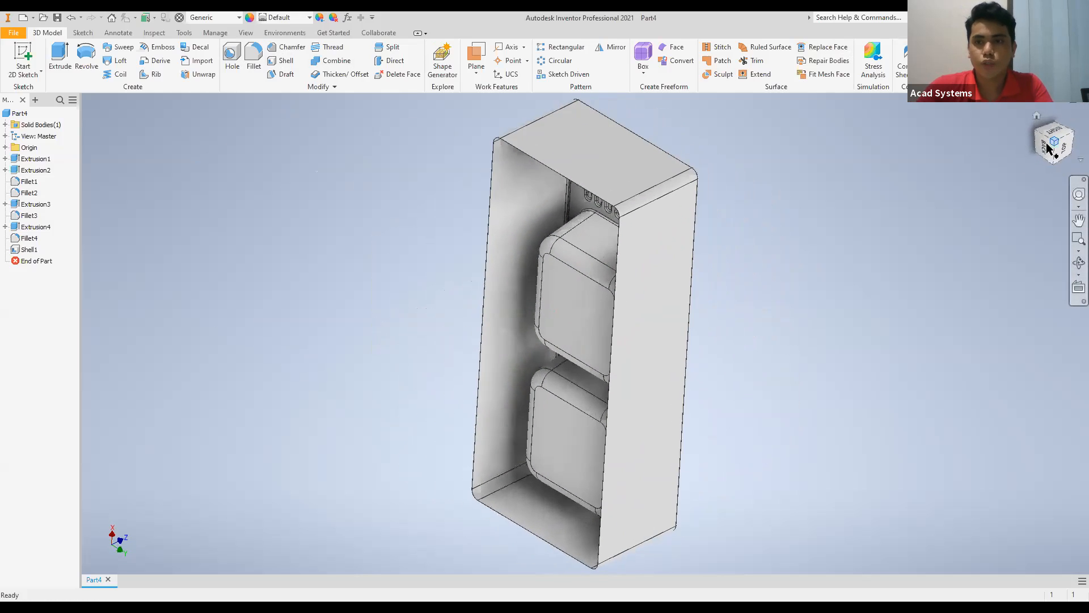
left_click(1031, 141)
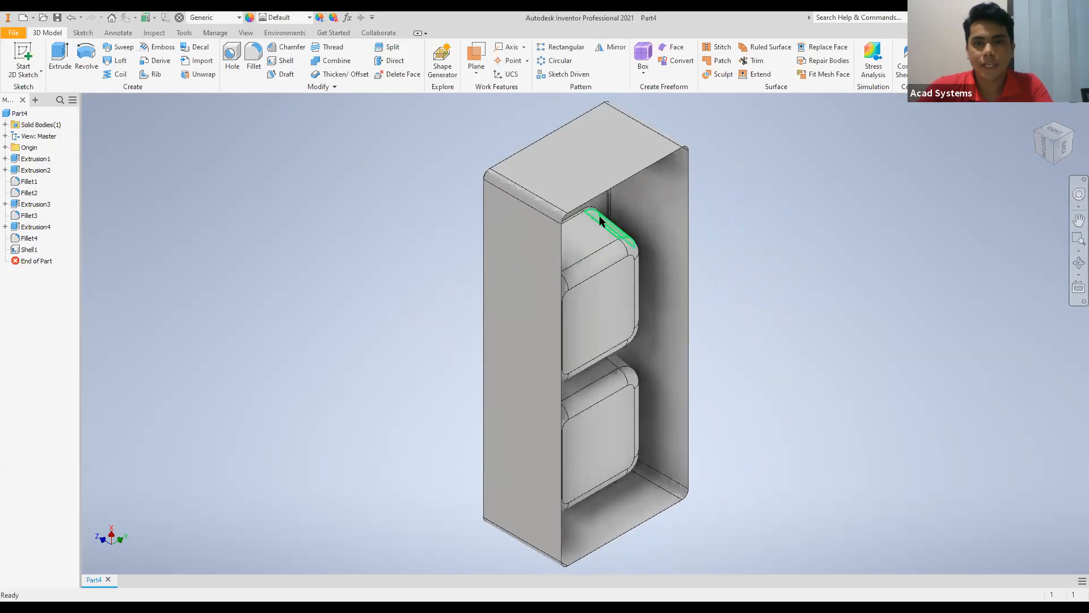
left_click(1073, 136)
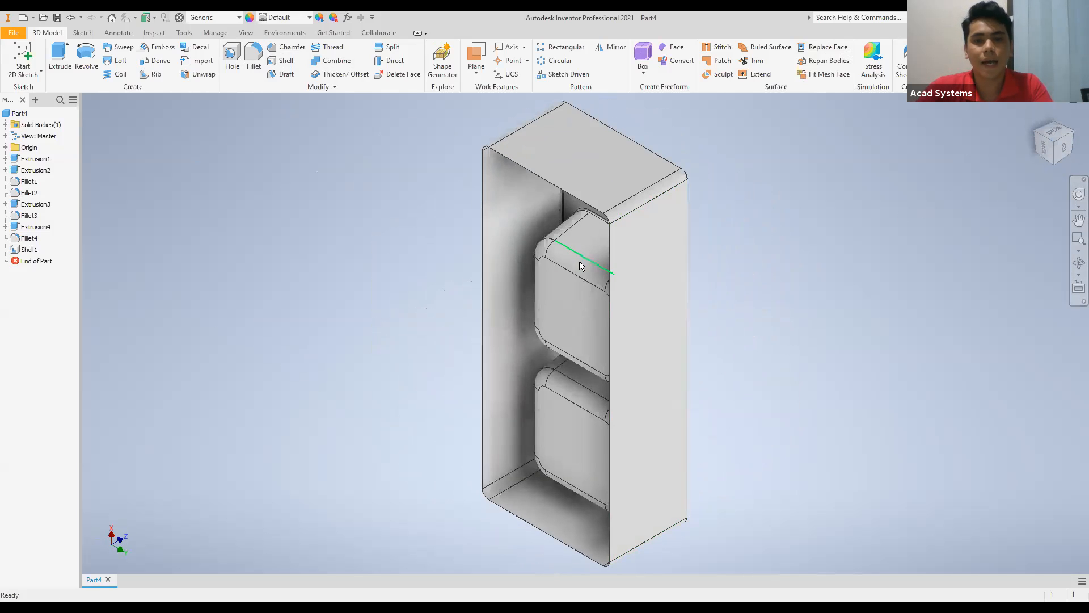
scroll(573, 263, "up", 3)
scroll(572, 259, "up", 4)
scroll(572, 258, "down", 3)
middle_click_drag(742, 142, 873, 173)
left_click(1047, 145)
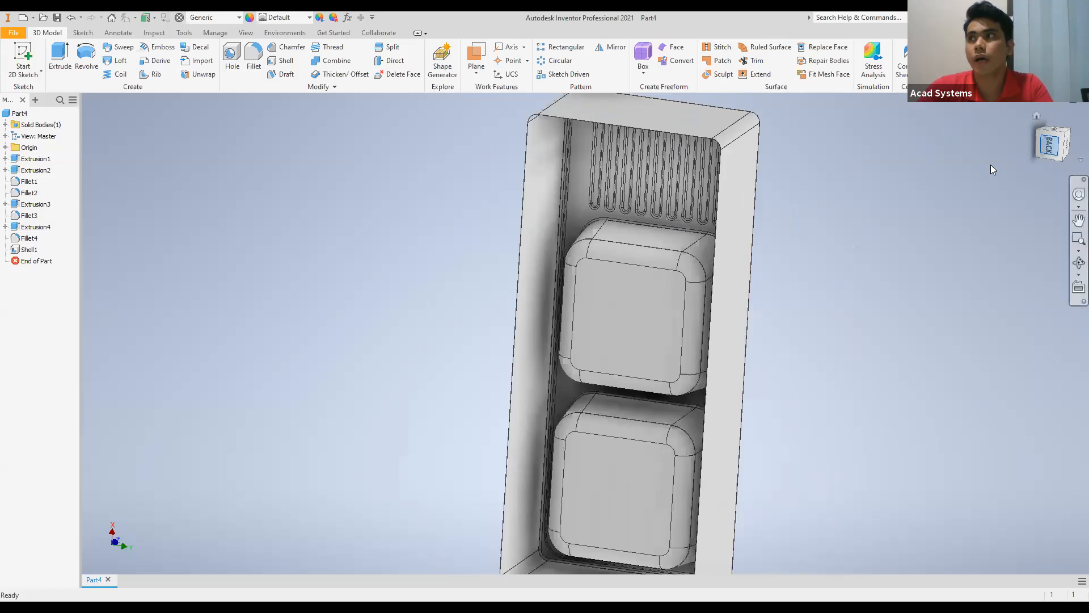
scroll(603, 126, "up", 4)
scroll(594, 215, "down", 5)
scroll(593, 215, "up", 5)
scroll(587, 225, "down", 4)
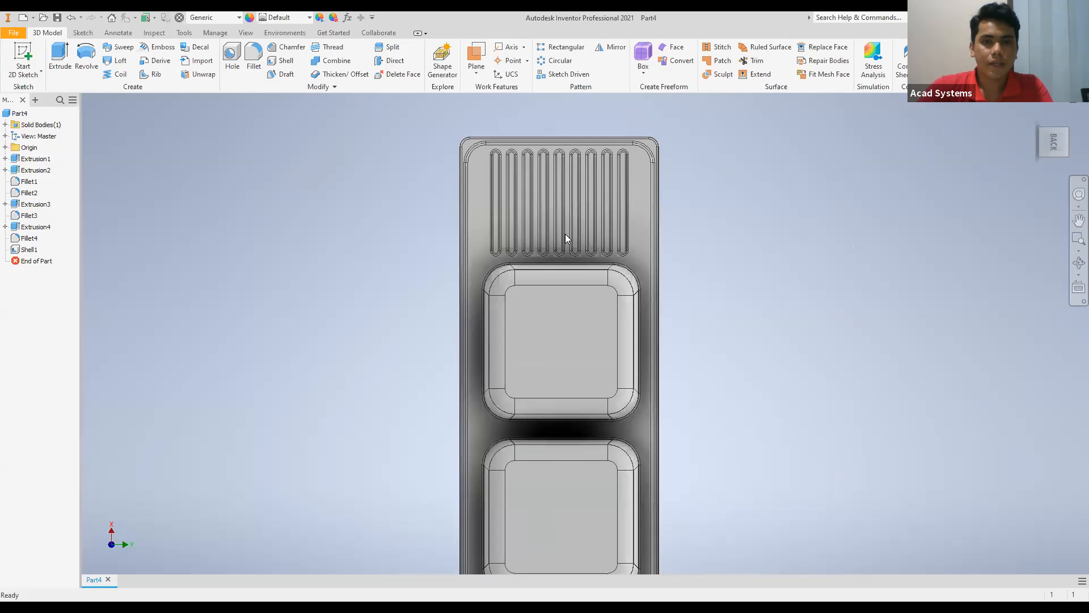
middle_click_drag(565, 234, 499, 183)
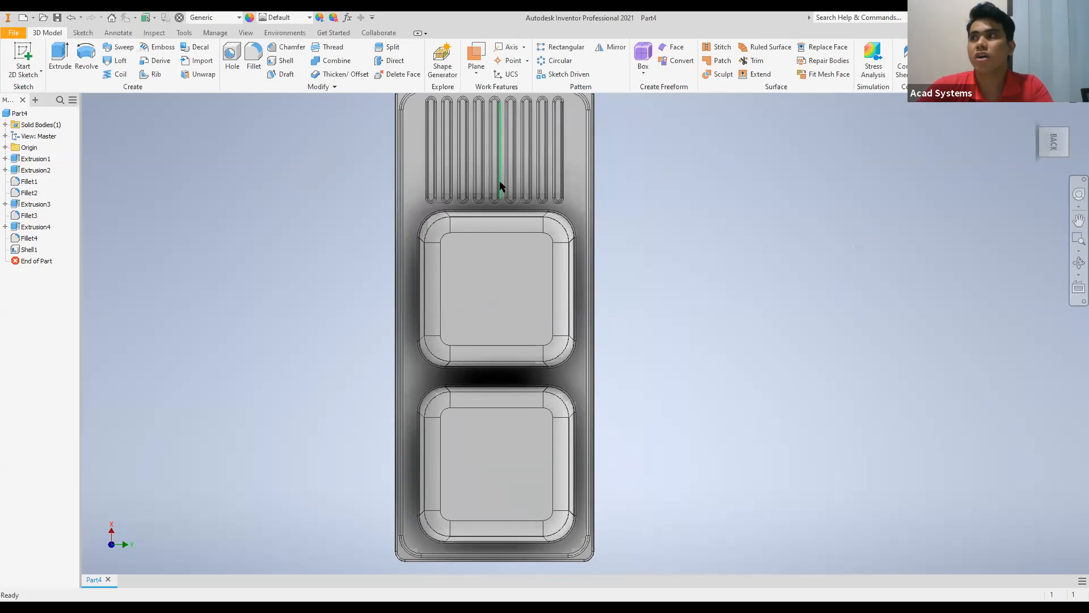
scroll(495, 234, "down", 2)
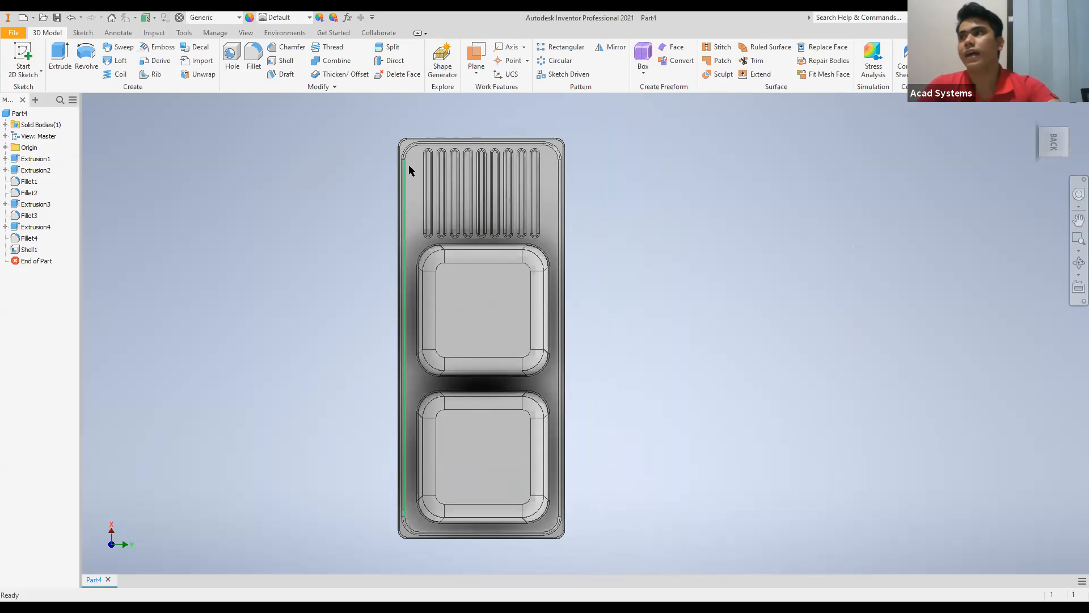
mouse_move(425, 182)
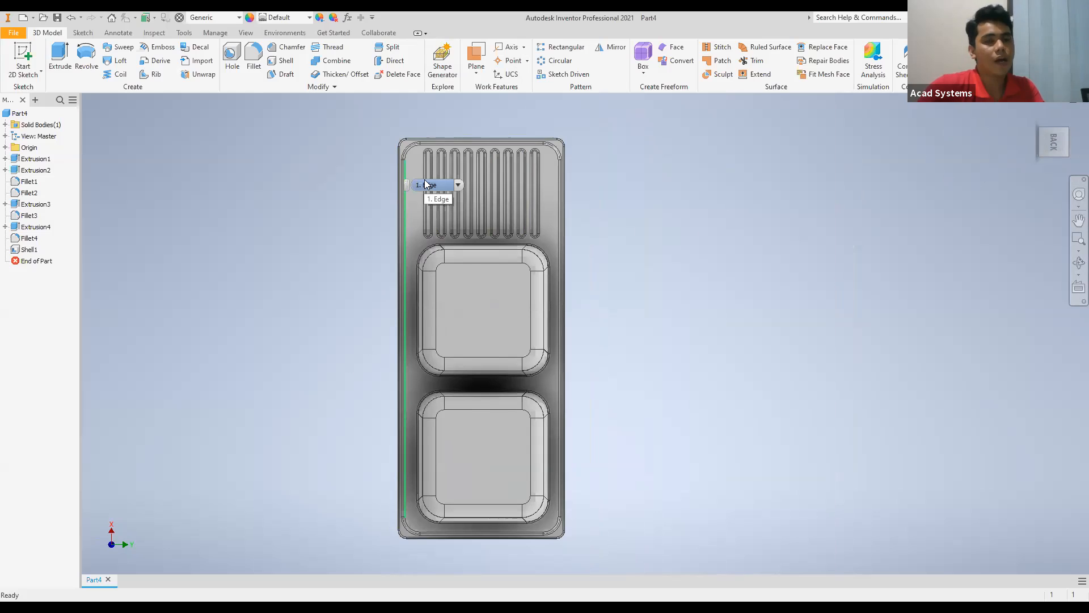